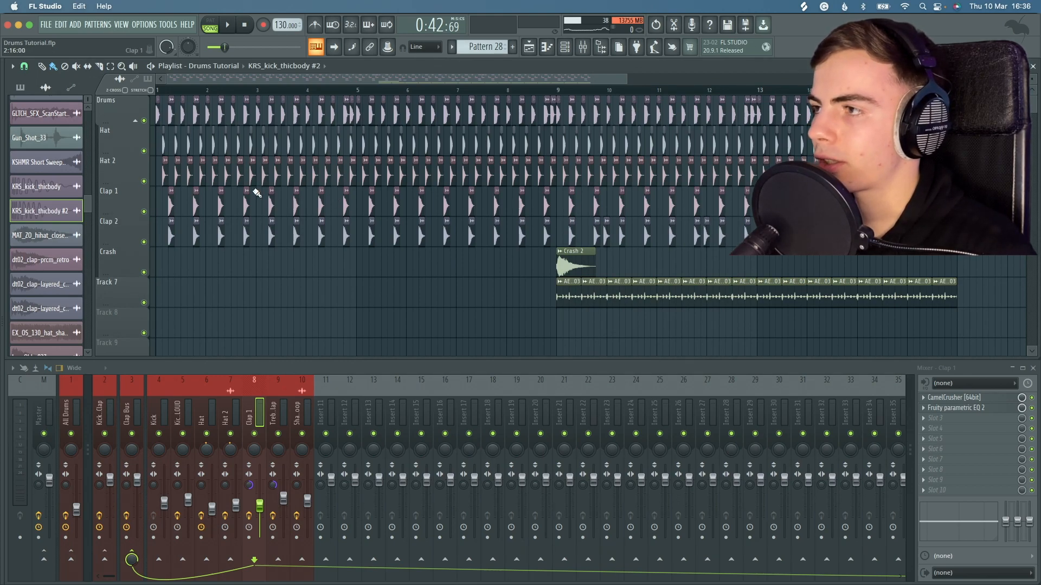
- Play the full drum arrangement from the beginning of the song and stop it
key("space")
key("space")
left_click(245, 25)
key("space")
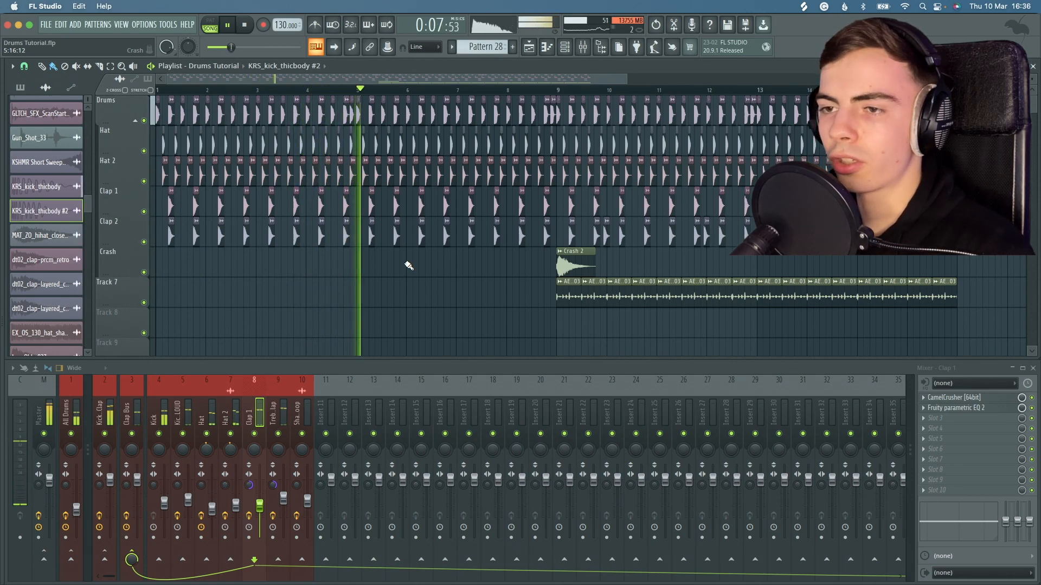
key("space")
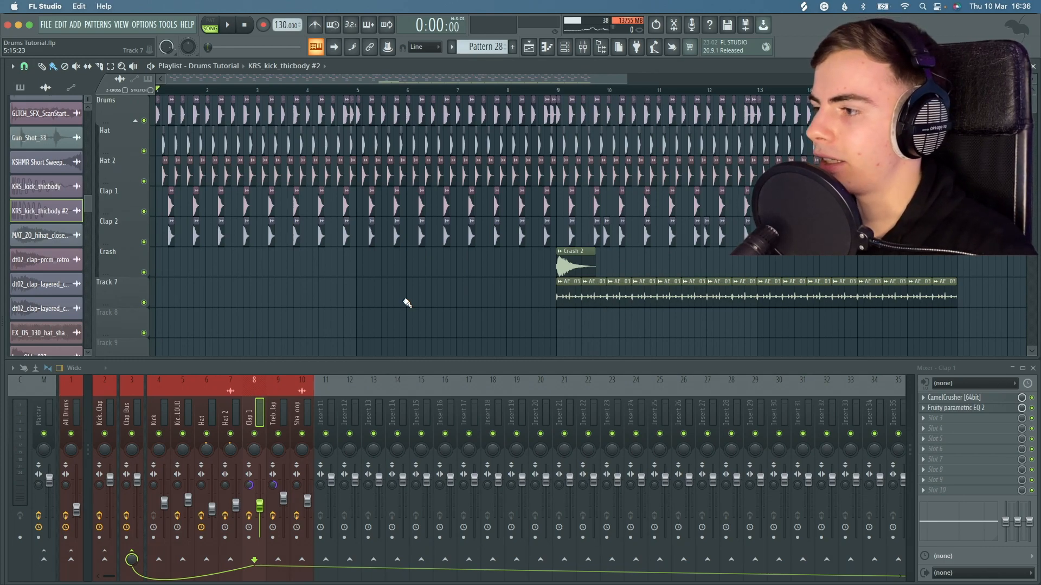
- Solo the kick mixer tracks, listen to them briefly, and restore all tracks to audible
right_click(162, 437)
key("space")
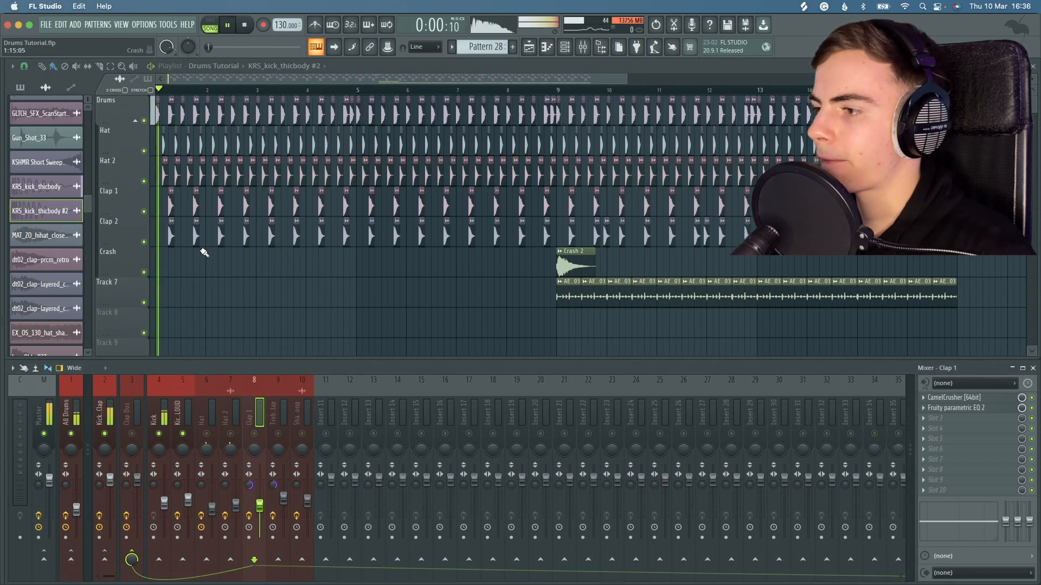
key("space")
right_click(183, 435)
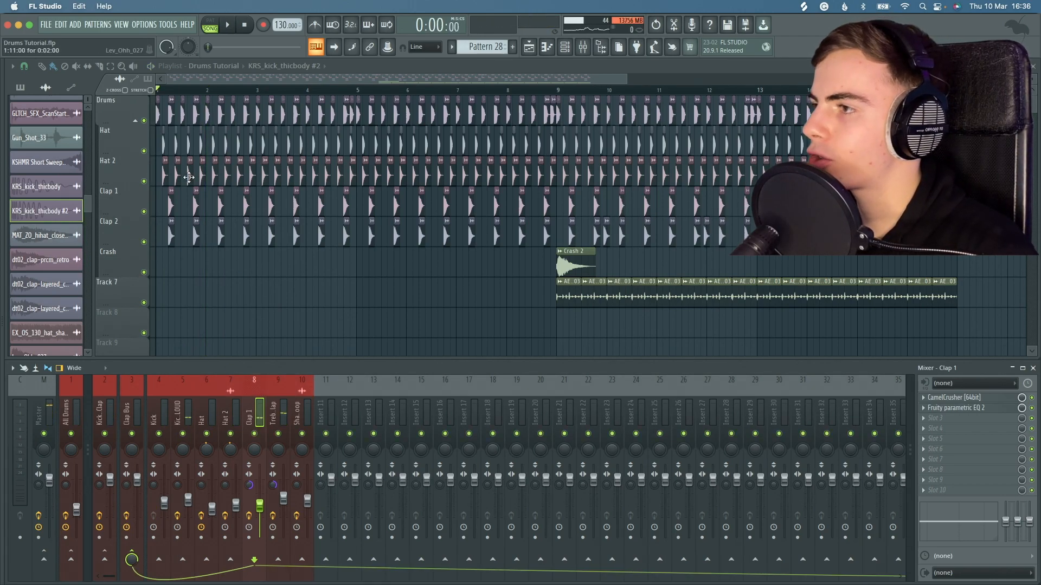
- Open the first KRS_kick_thicbody clip's sample settings and try out lower and higher fade-out amounts
scroll(142, 157, "up", 3)
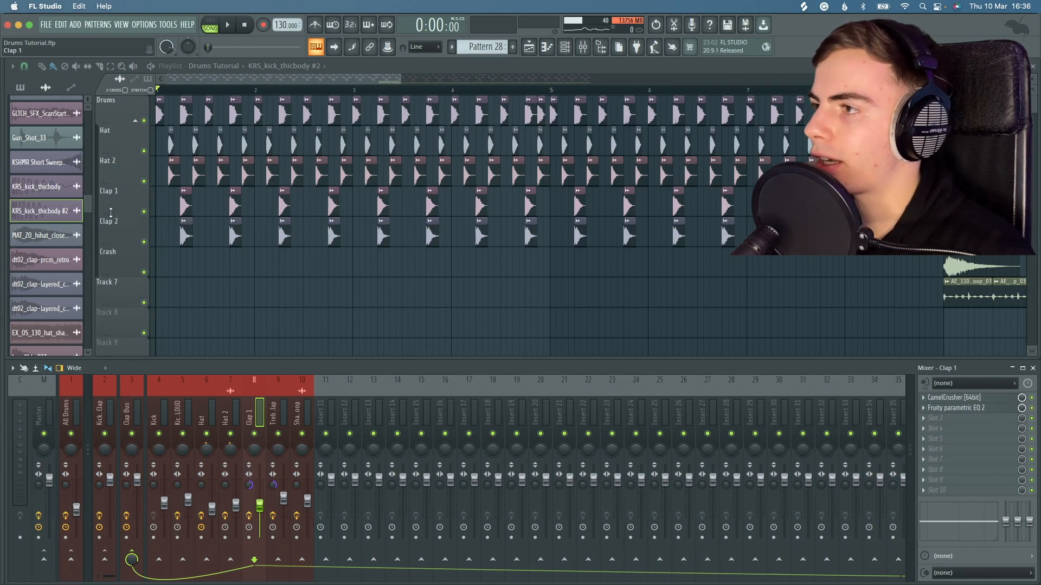
scroll(109, 169, "up", 2)
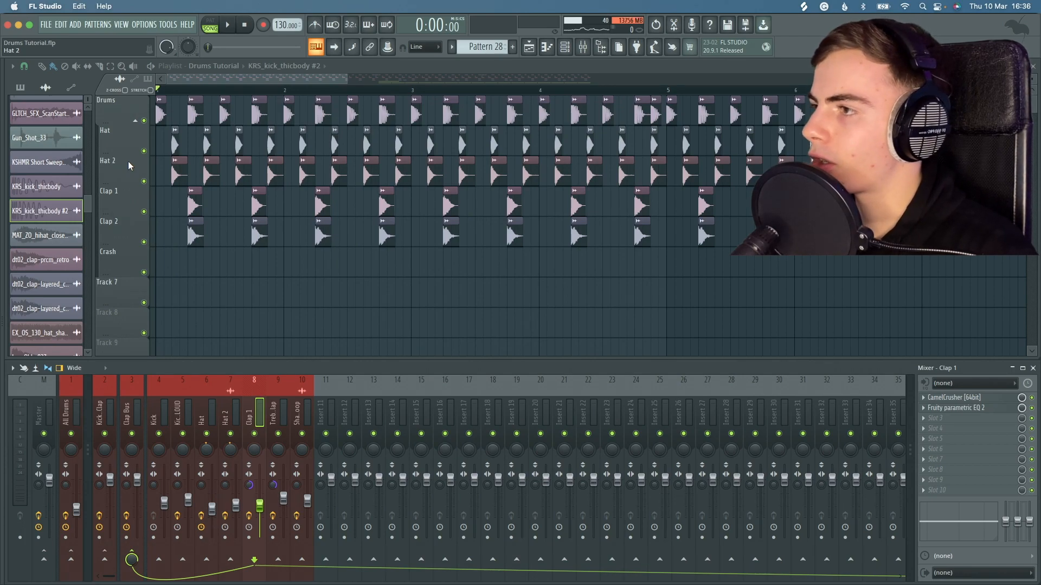
scroll(158, 116, "up", 6)
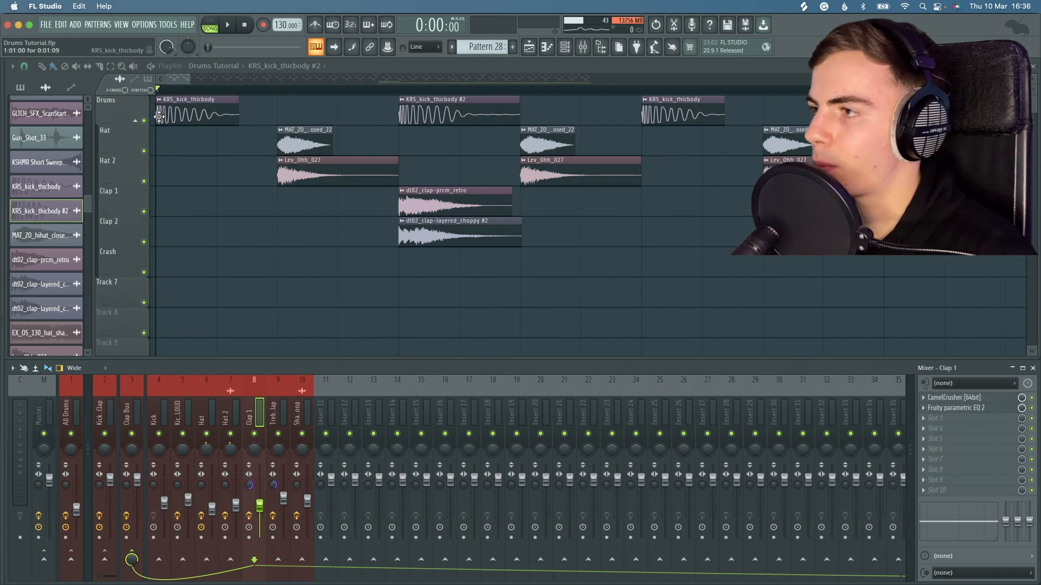
double_click(159, 115)
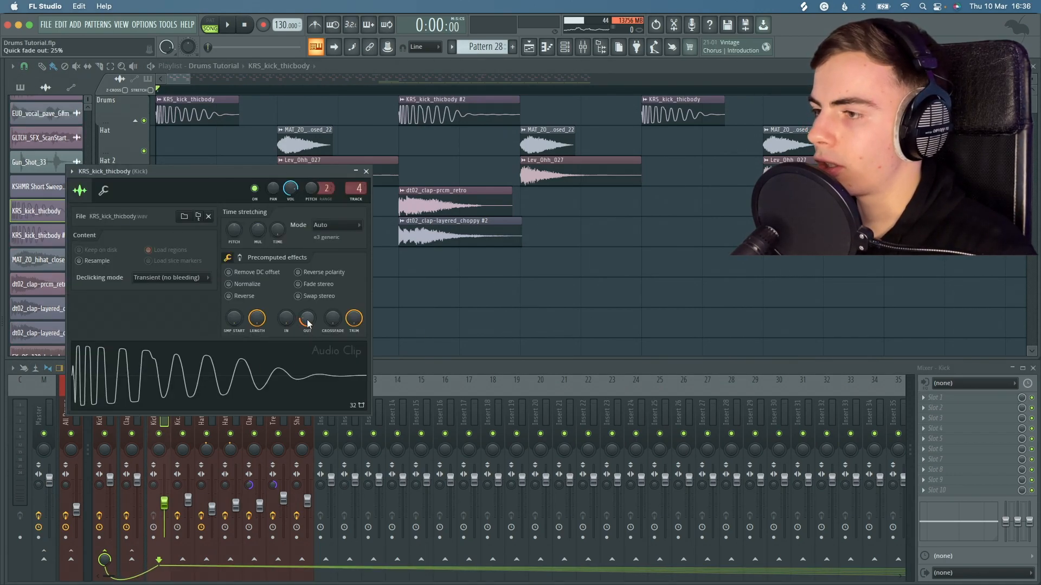
left_click_drag(307, 318, 309, 334)
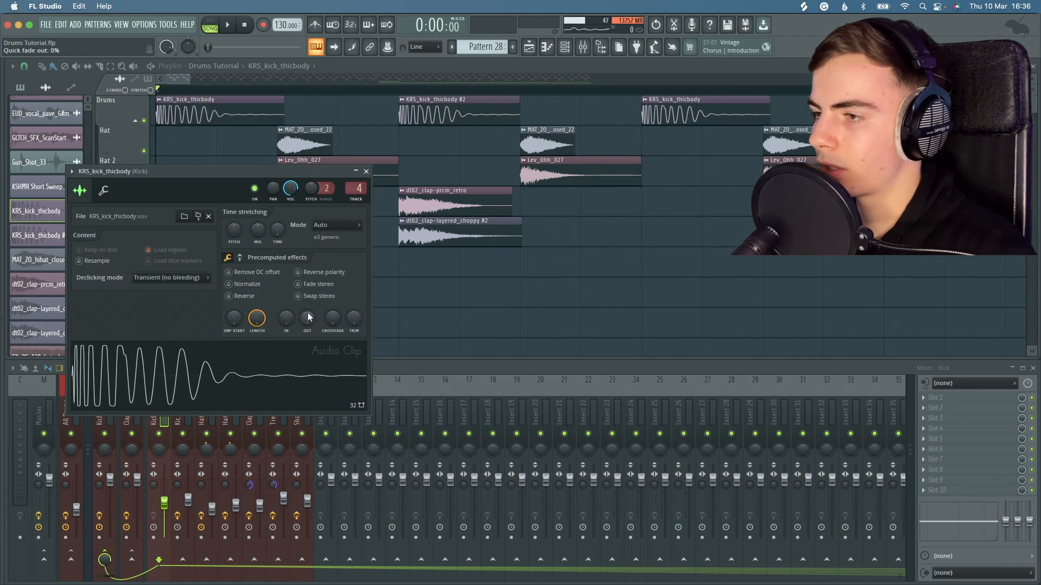
left_click_drag(310, 318, 311, 279)
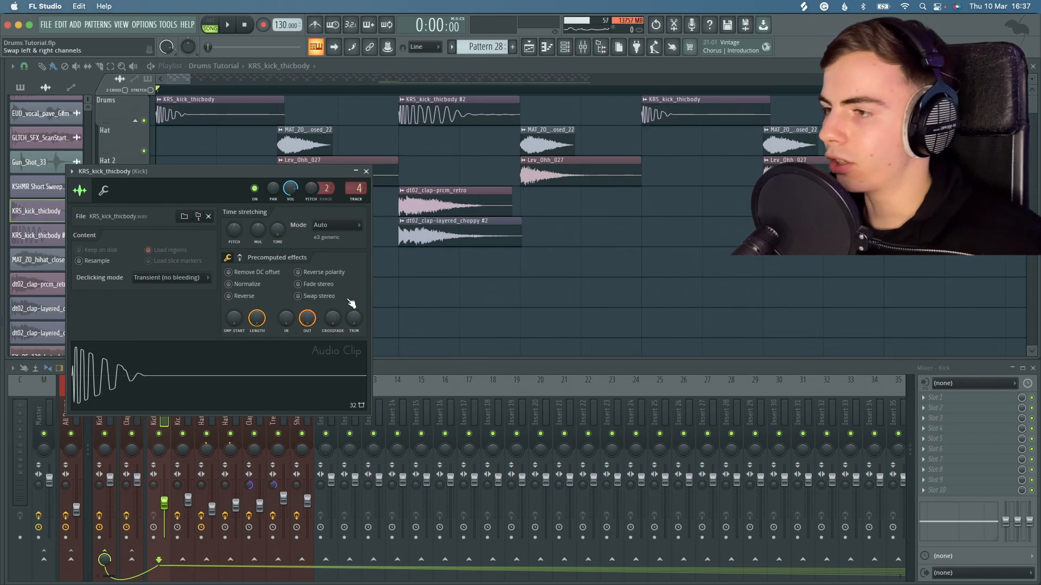
left_click_drag(312, 317, 349, 309)
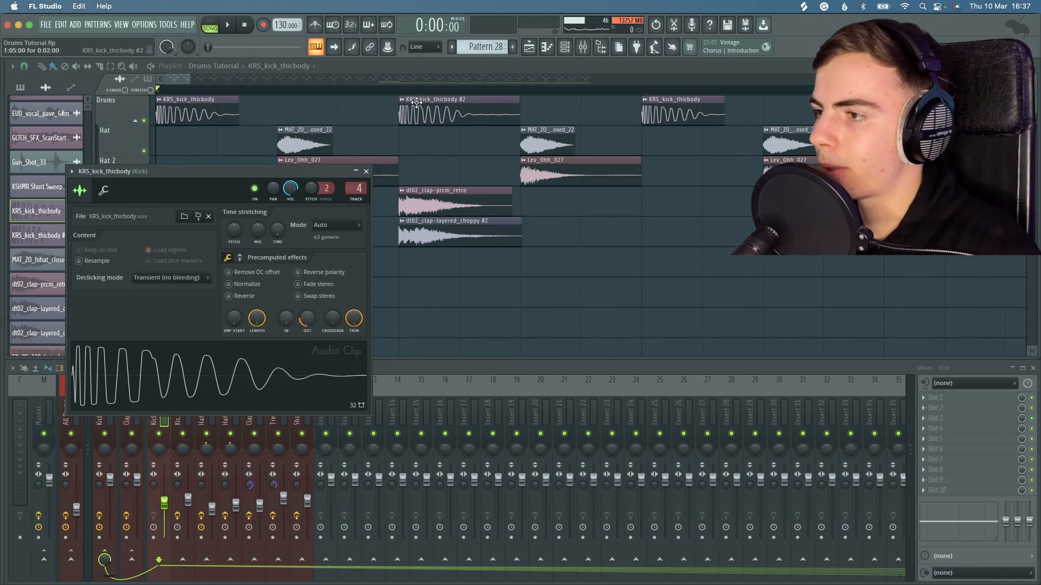
- Examine the fade-out and trim settings of the KRS_kick_thicbody #2 clip, and close its sample settings
double_click(437, 115)
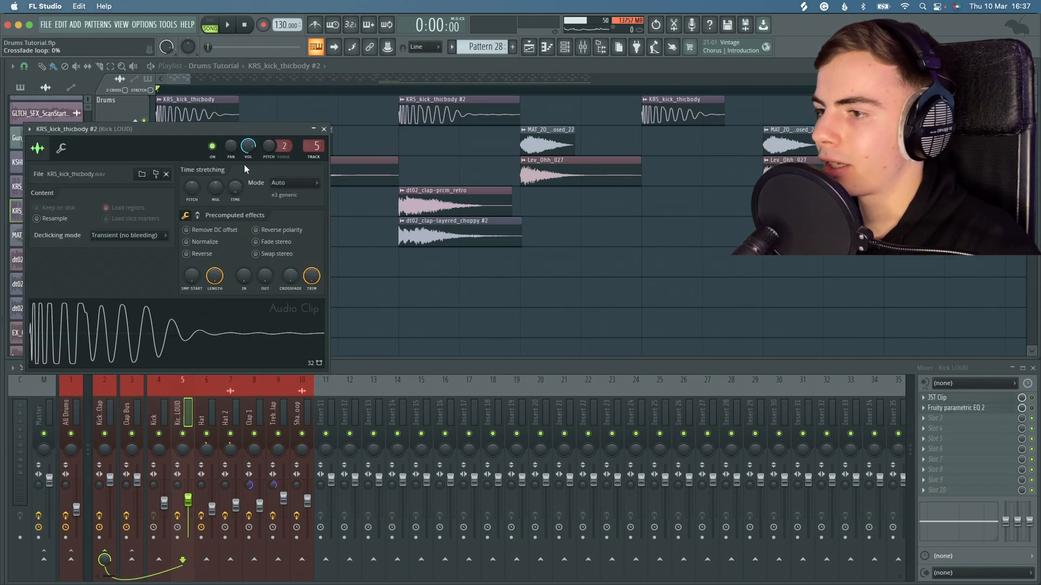
left_click_drag(249, 128, 457, 197)
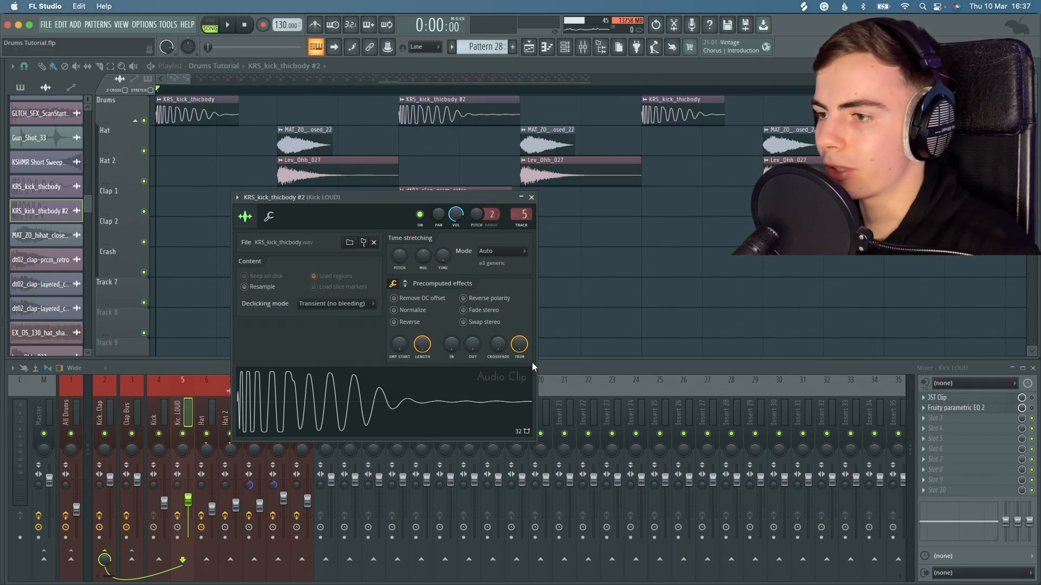
left_click_drag(522, 345, 520, 293)
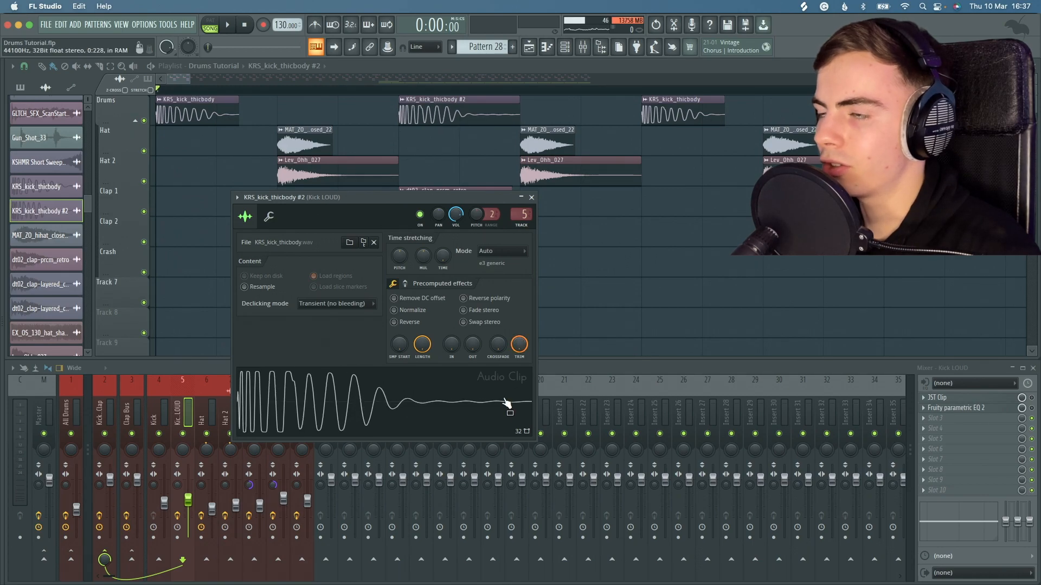
key("Escape")
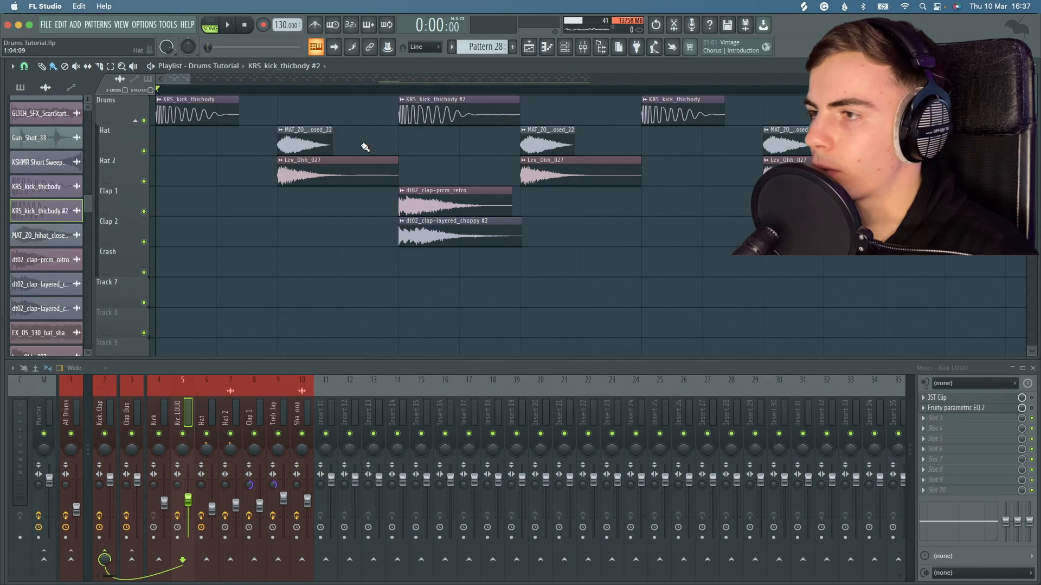
- Solo the Drums track in the playlist and play back just the kicks
scroll(180, 114, "down", 4)
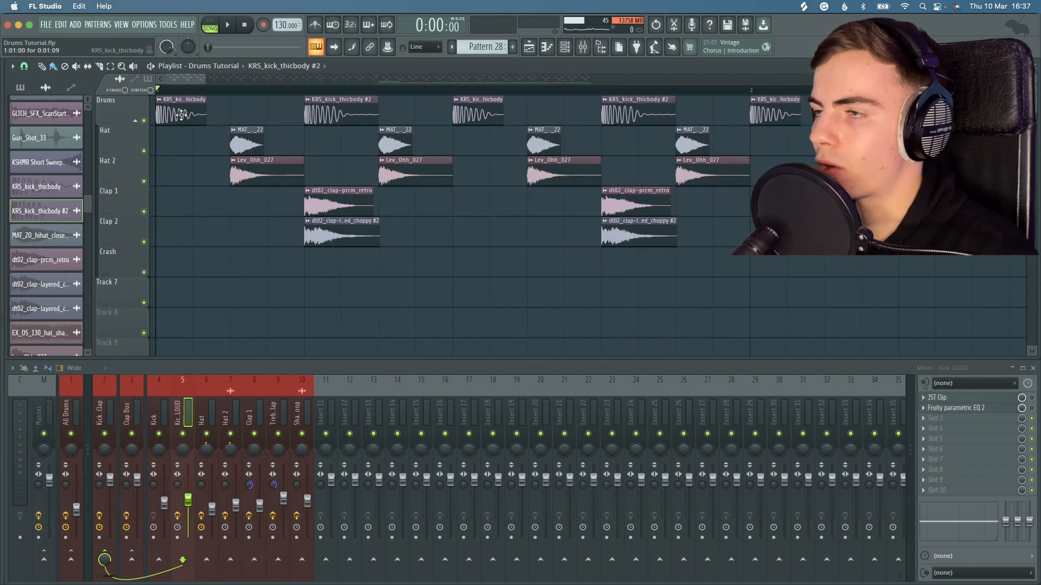
scroll(278, 166, "down", 3)
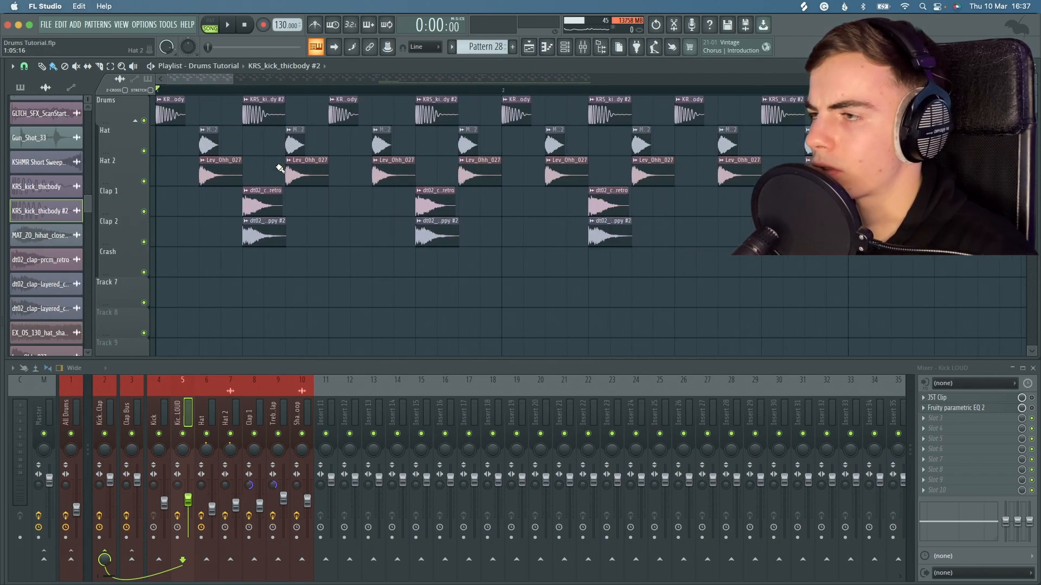
scroll(280, 169, "down", 1)
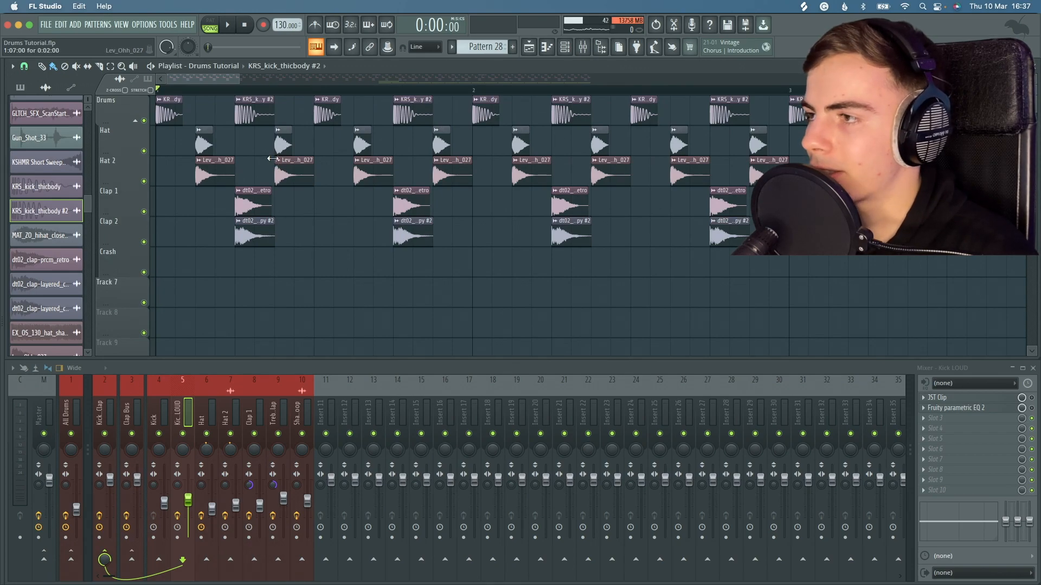
right_click(145, 121)
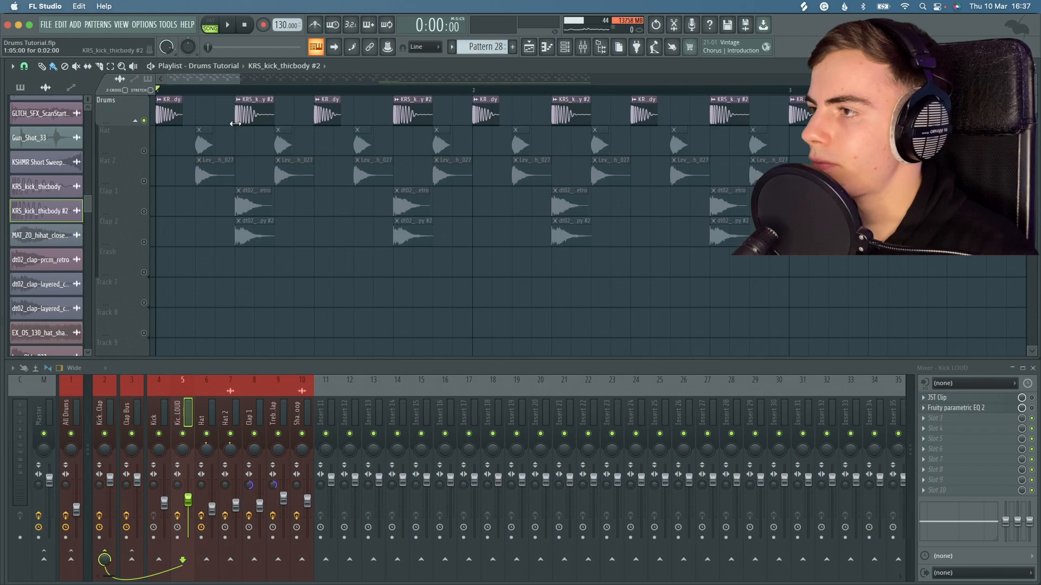
key("space")
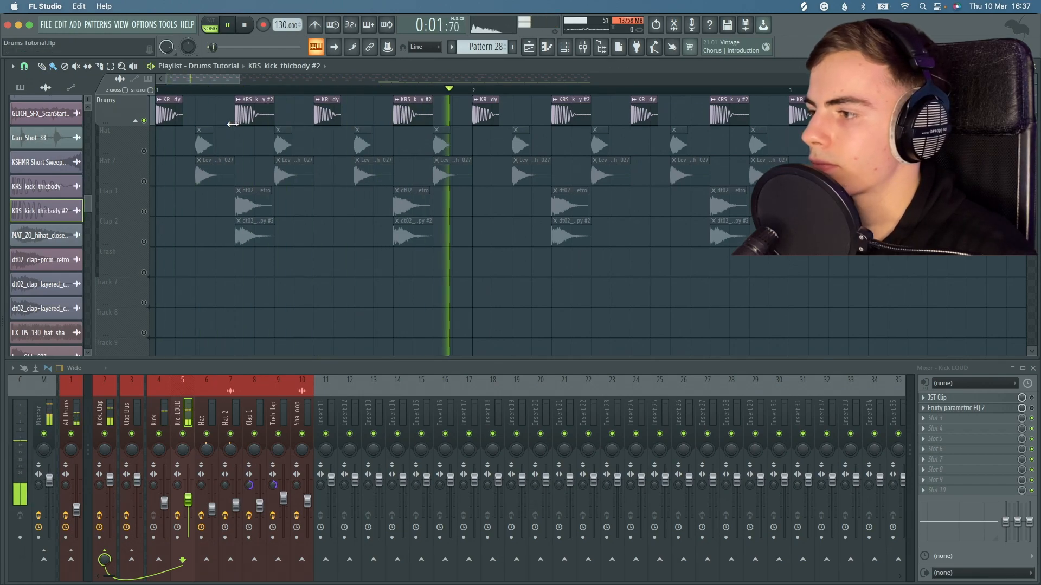
key("space")
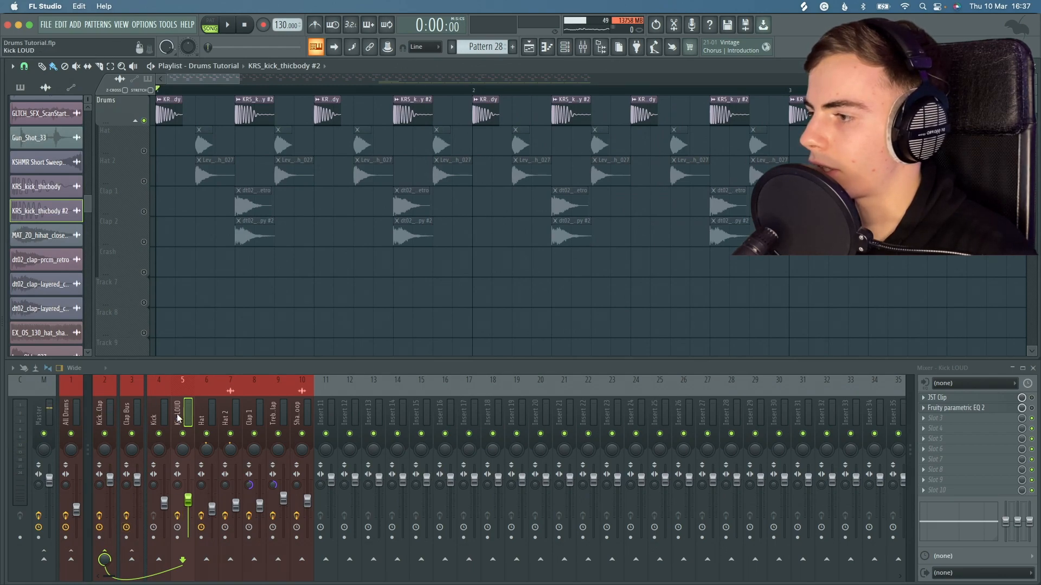
- Bypass the effects on the Master, All Drums and Kick + Clap mixer tracks and listen to the kicks
left_click(102, 404)
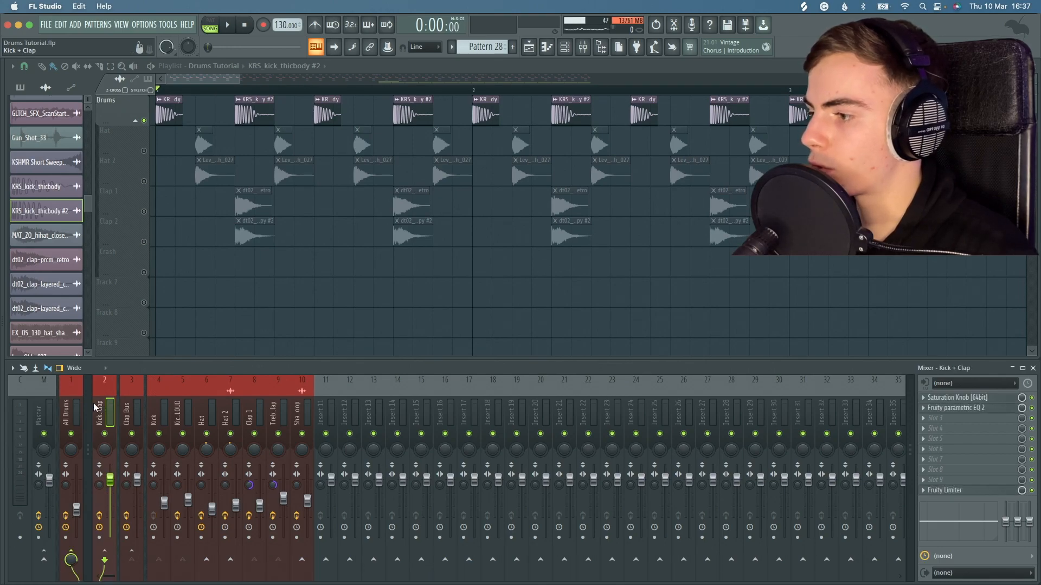
left_click(77, 406)
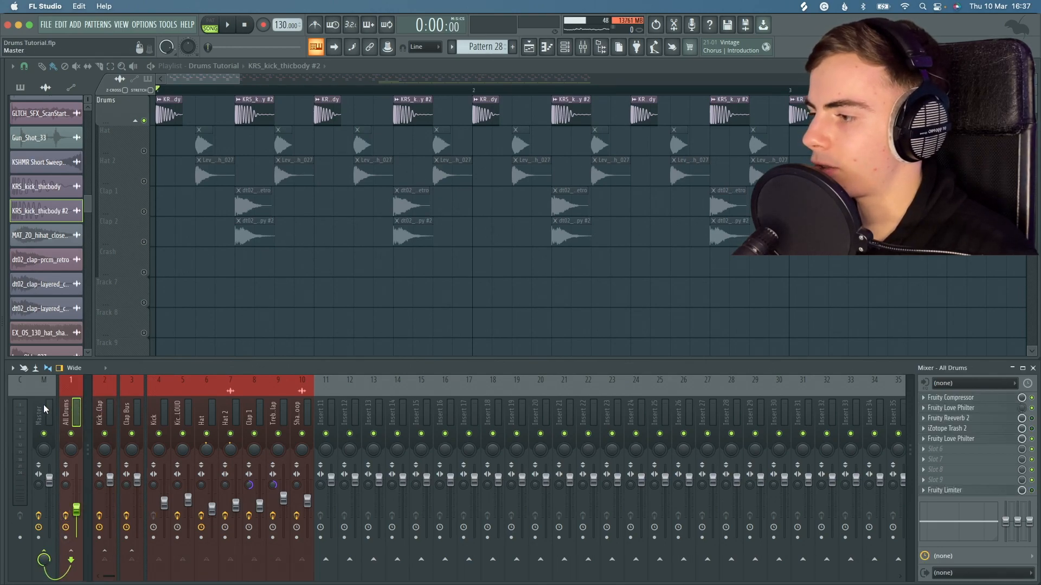
left_click(40, 516)
left_click(67, 517)
left_click(99, 517)
key("space")
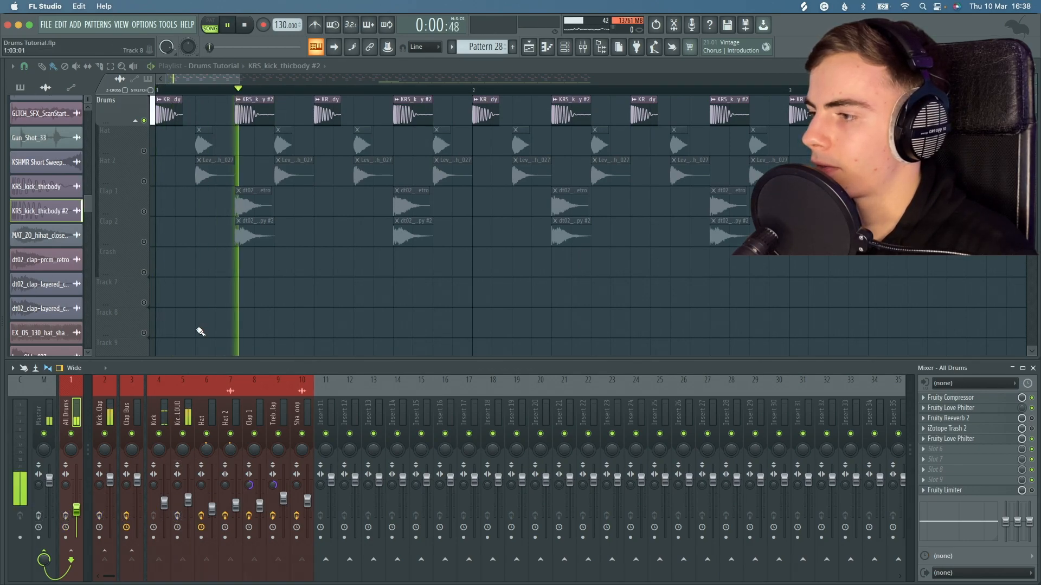
key("space")
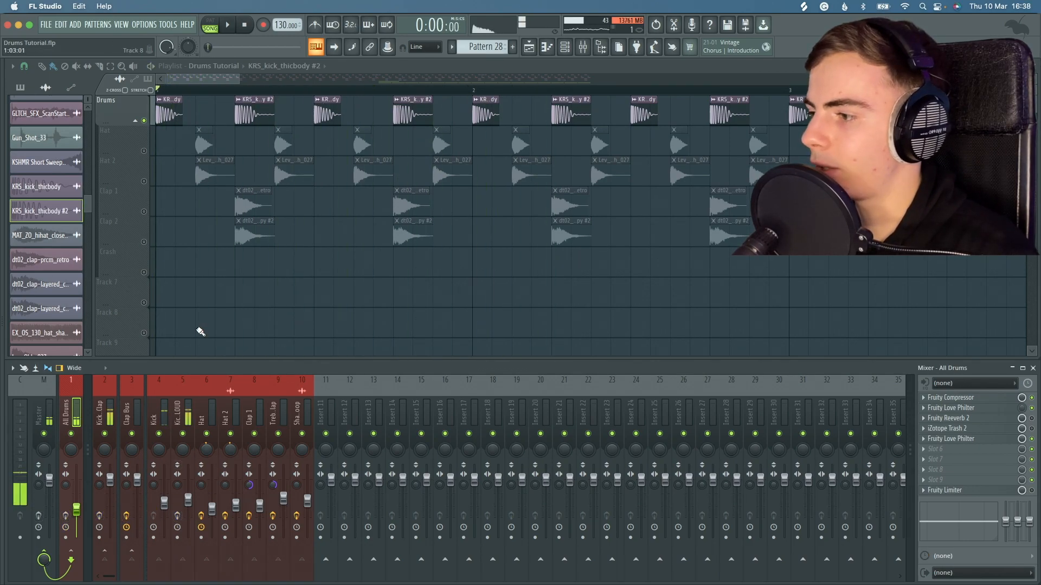
- Compare the kicks with bypassed and re-enabled effects on the Master, All Drums and Kick + Clap mixer tracks
key("space")
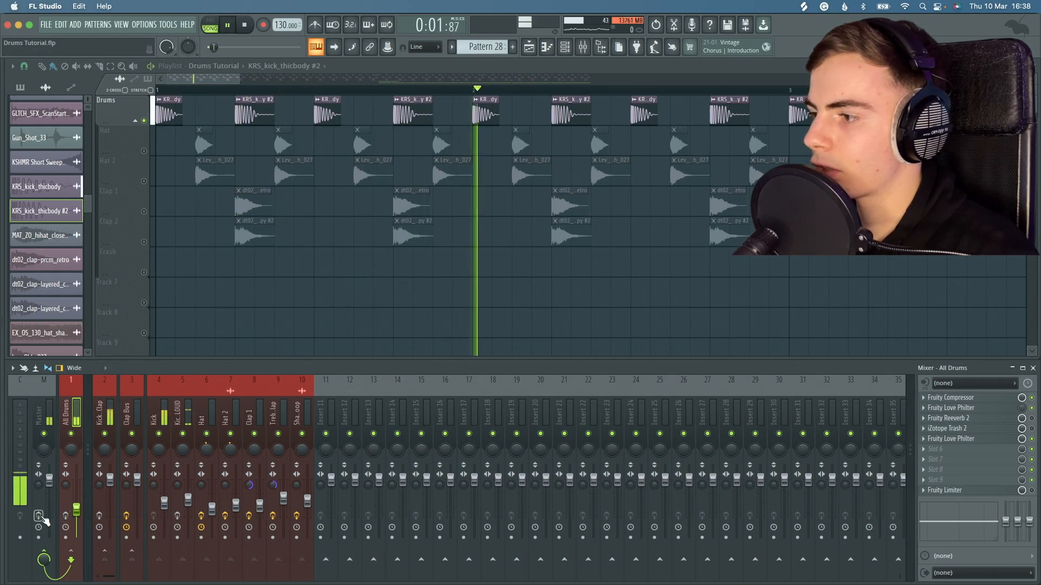
key("space")
key("space")
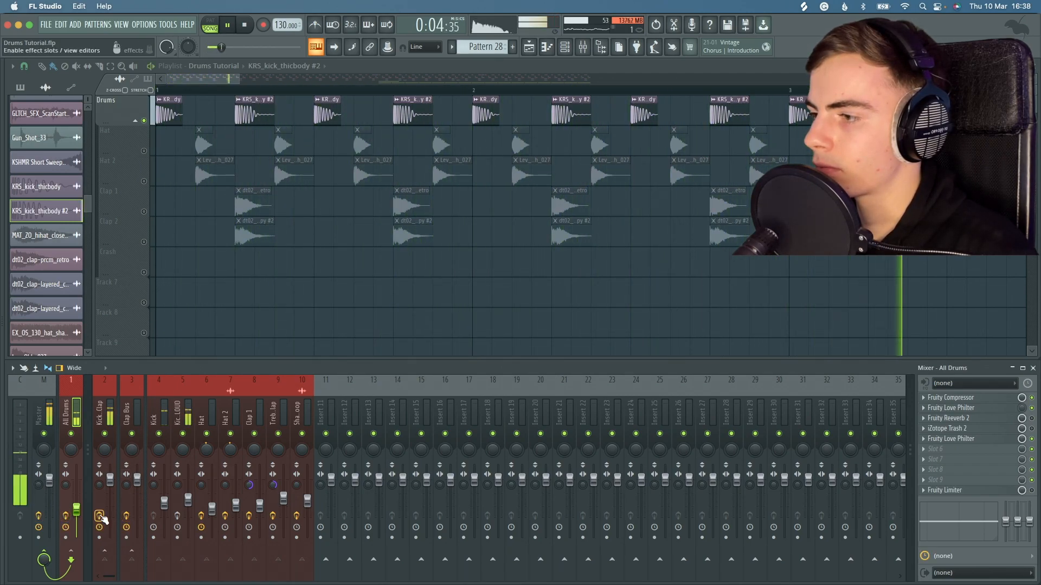
left_click(106, 401)
key("space")
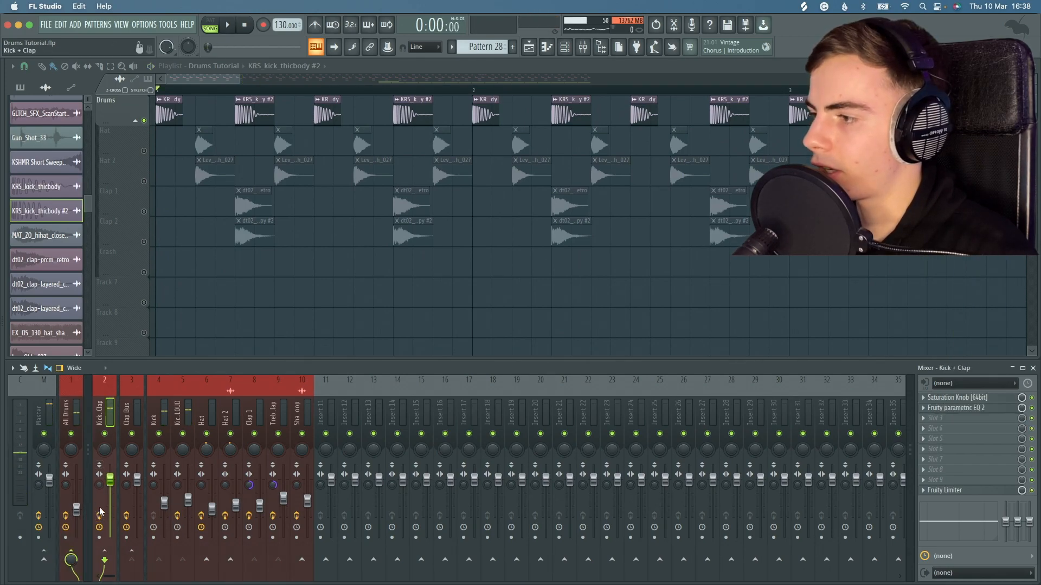
key("space")
key("space")
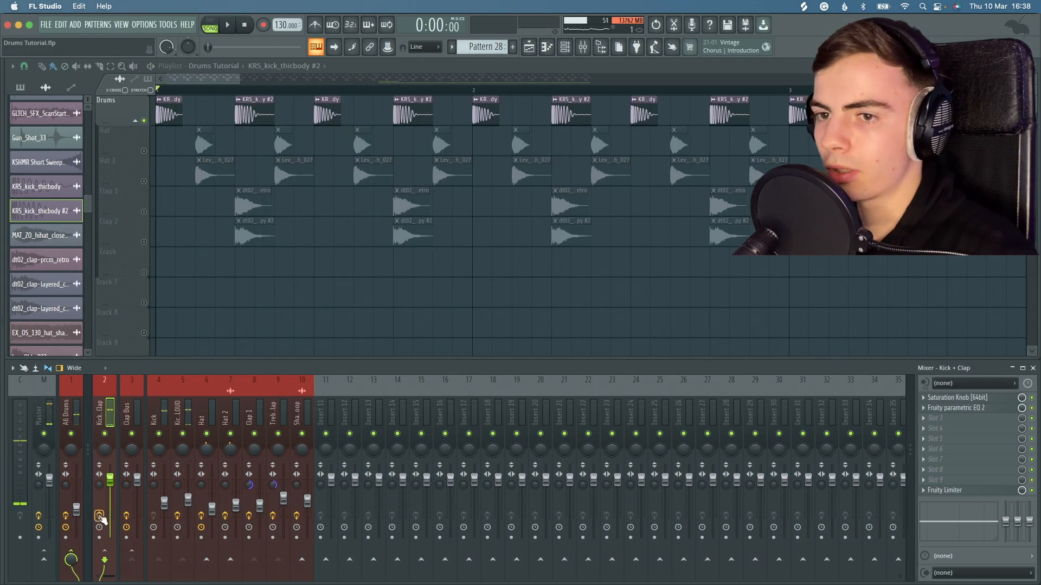
- Compare the effect chains of the All Drums, Kick + Clap, Kick and Kick LOUD mixer tracks
left_click(67, 423)
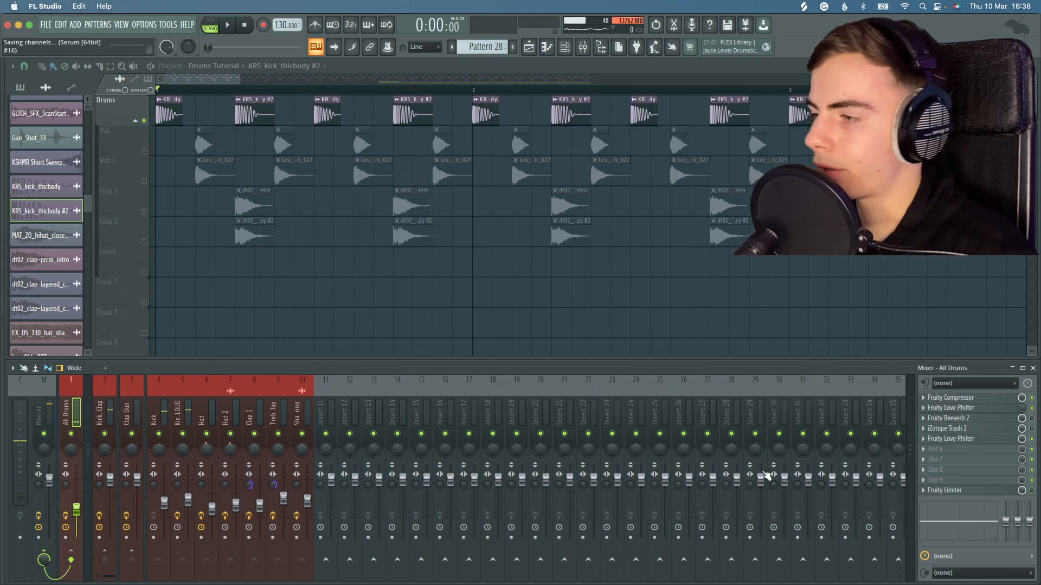
left_click(115, 406)
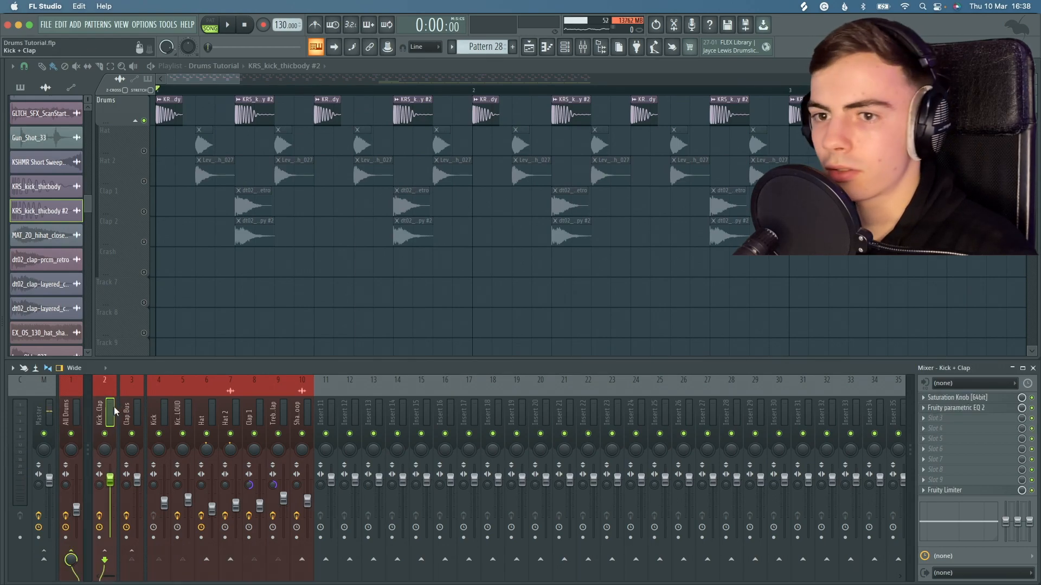
left_click(176, 404)
left_click(166, 405)
left_click(177, 407)
left_click(168, 407)
left_click(176, 407)
left_click(165, 406)
left_click(176, 407)
left_click(165, 406)
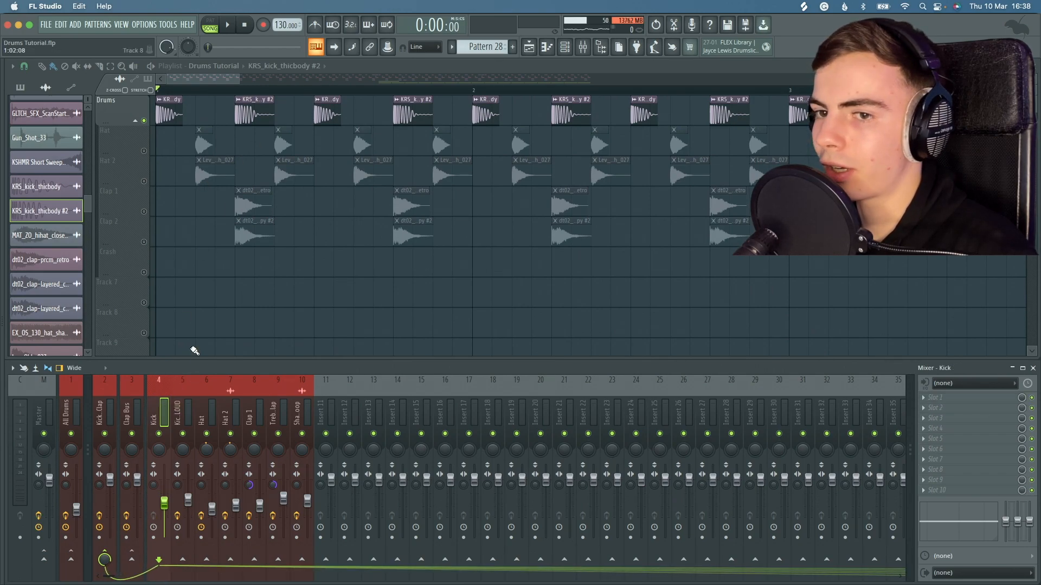
left_click(179, 402)
left_click(168, 403)
left_click(178, 403)
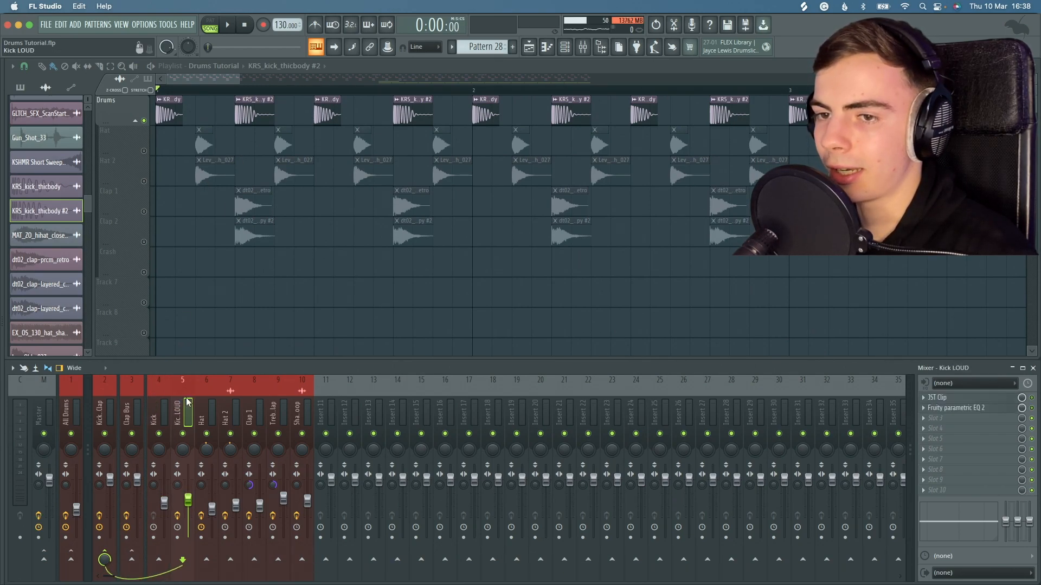
- Check the Fruity Parametric EQ 2 on the Kick LOUD mixer track and open its JST Clip effect
left_click(975, 410)
left_click(975, 410)
left_click(975, 412)
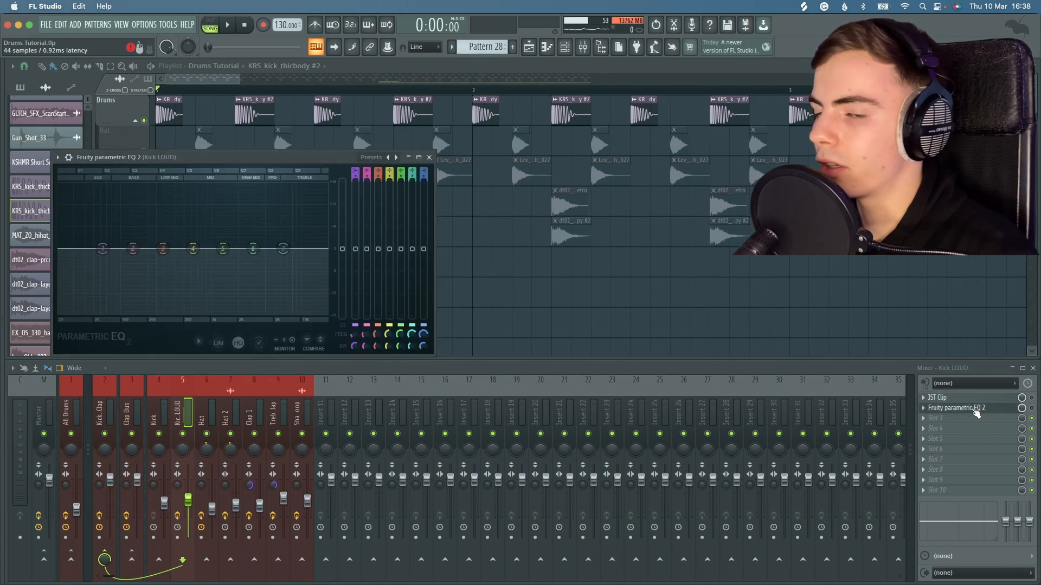
left_click(975, 412)
left_click(970, 399)
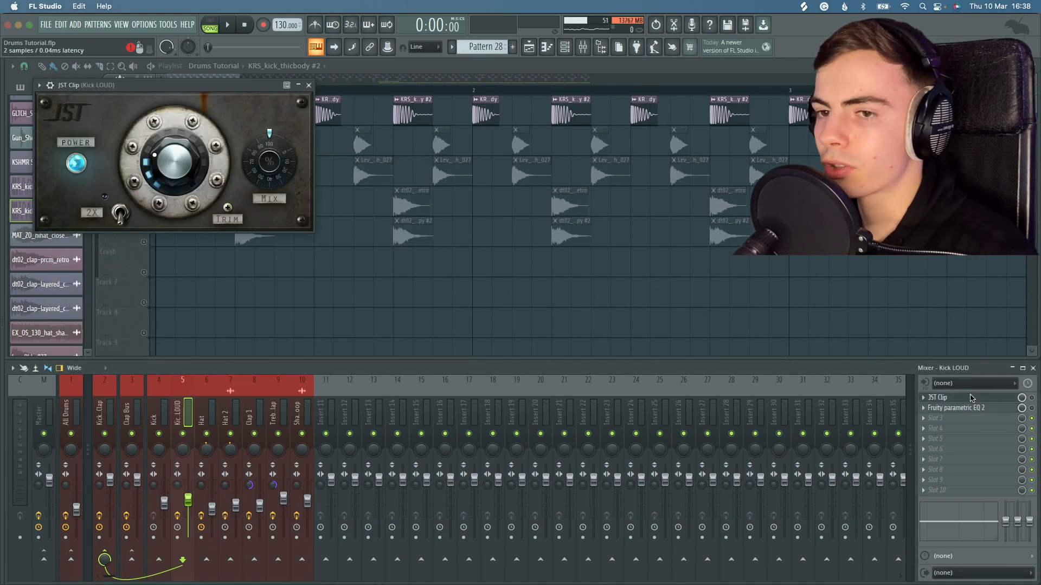
- Close JST Clip and open the Saturation Knob effect on the Kick + Clap mixer track
left_click(970, 398)
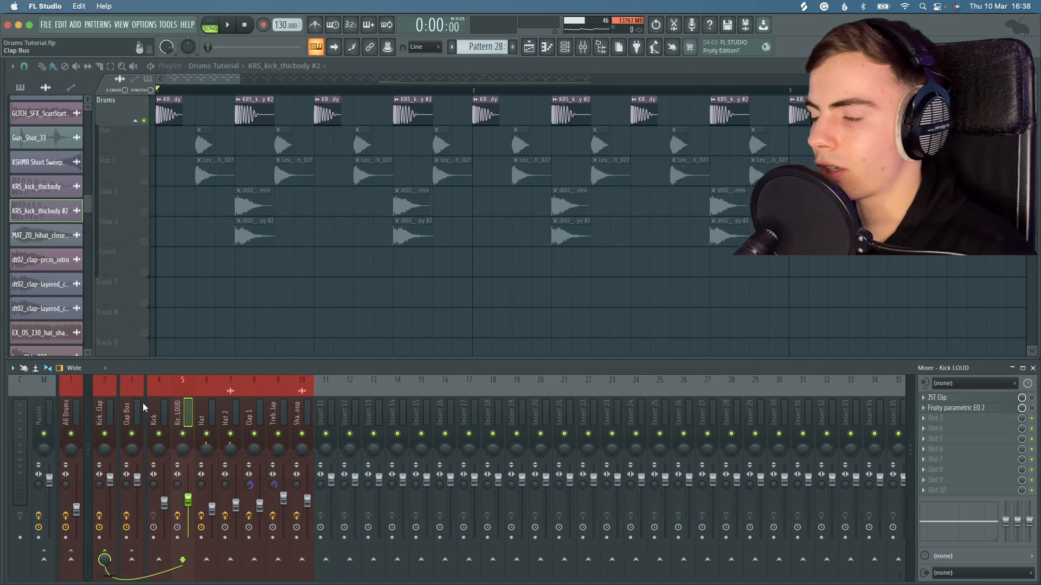
left_click(102, 401)
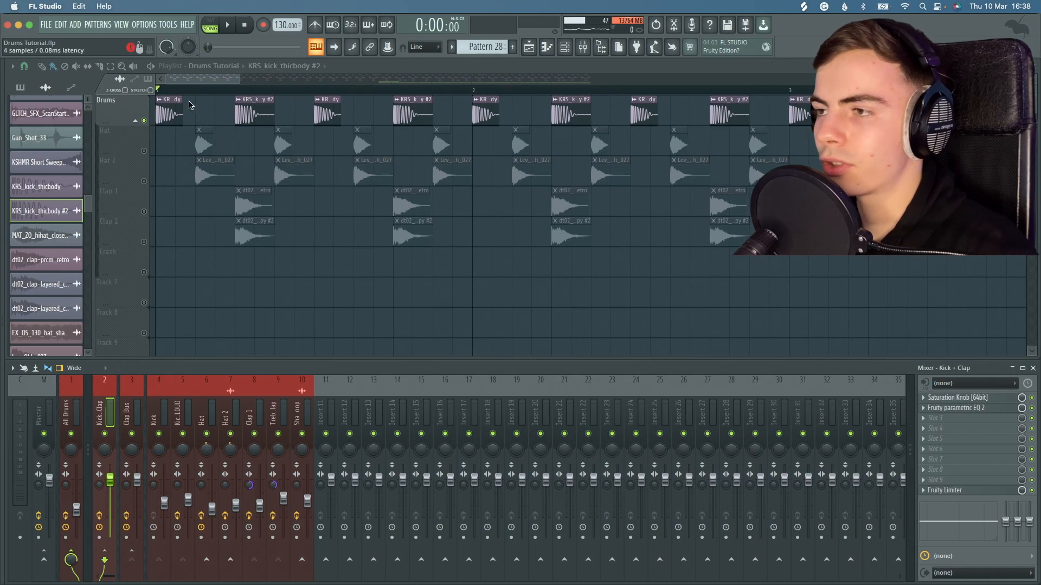
left_click_drag(231, 85, 491, 157)
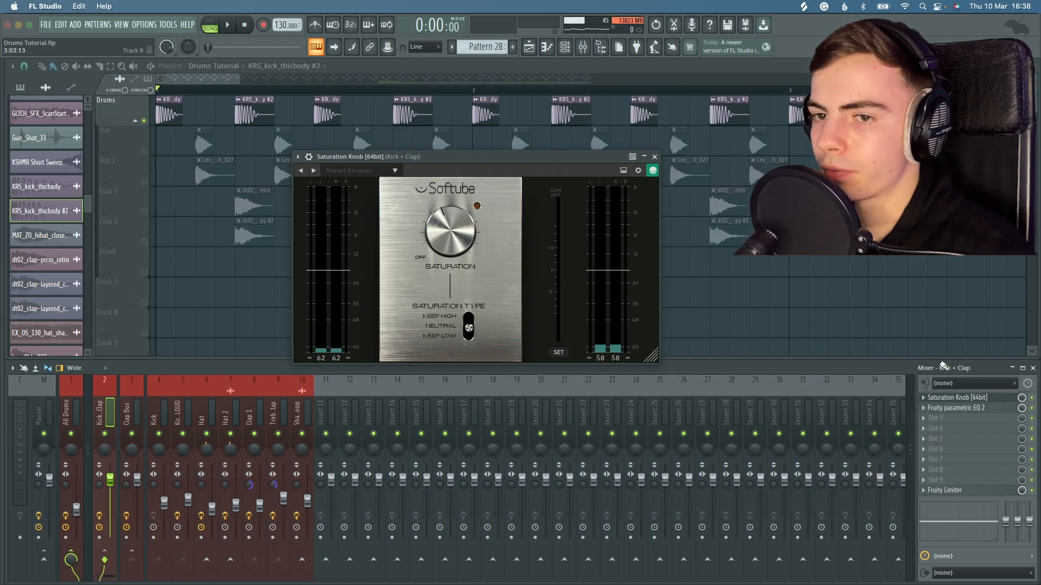
- Compare the kicks with the Kick + Clap track's Saturation Knob bypassed and re-enabled, and close the effect
key("space")
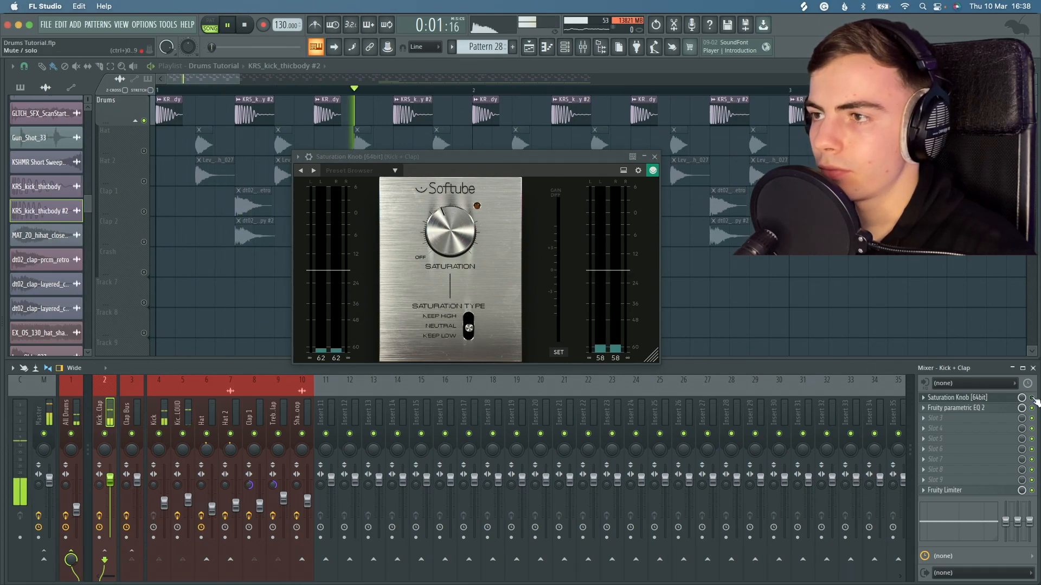
key("space")
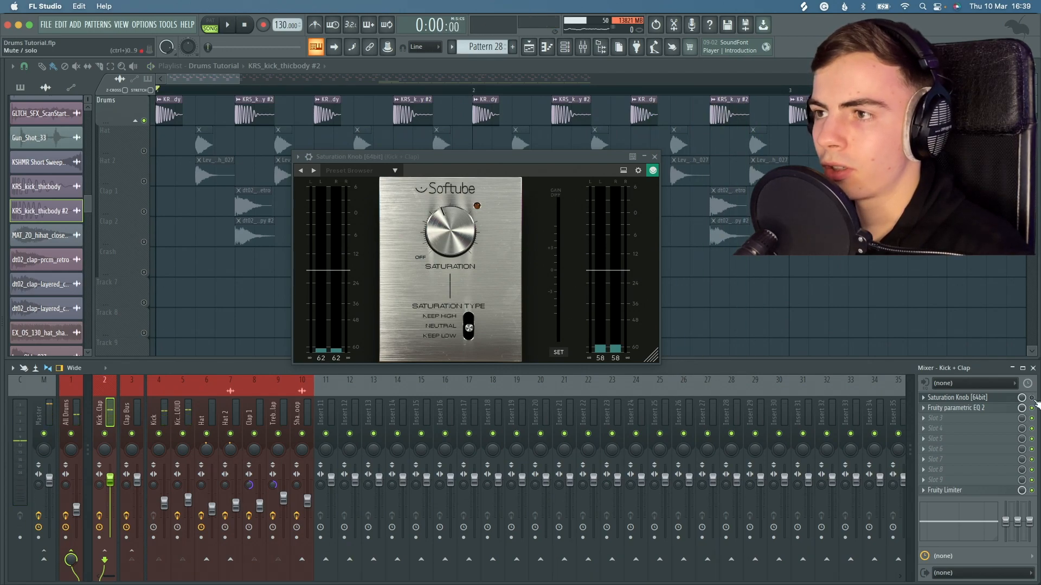
key("space")
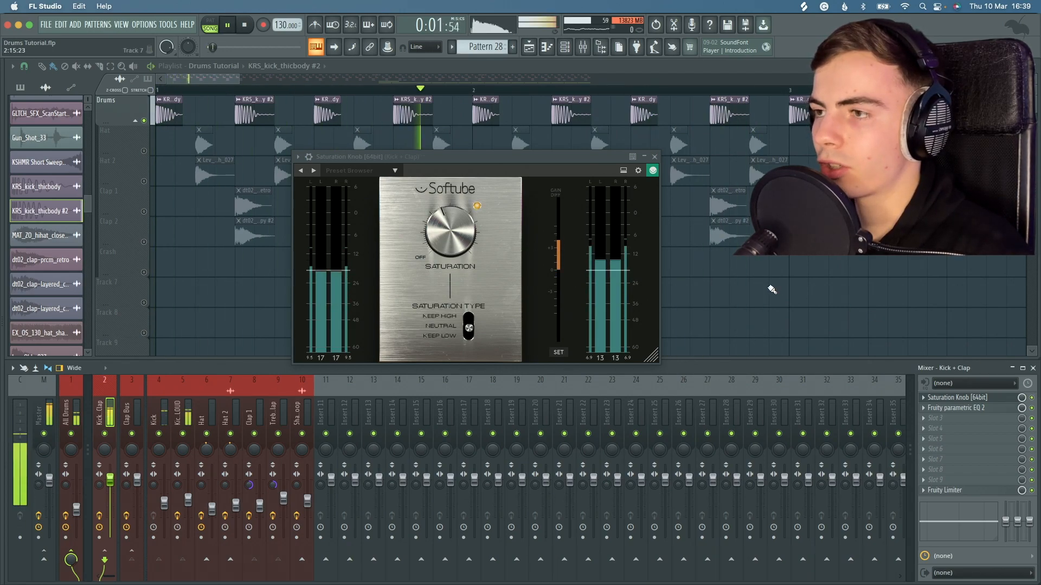
key("space")
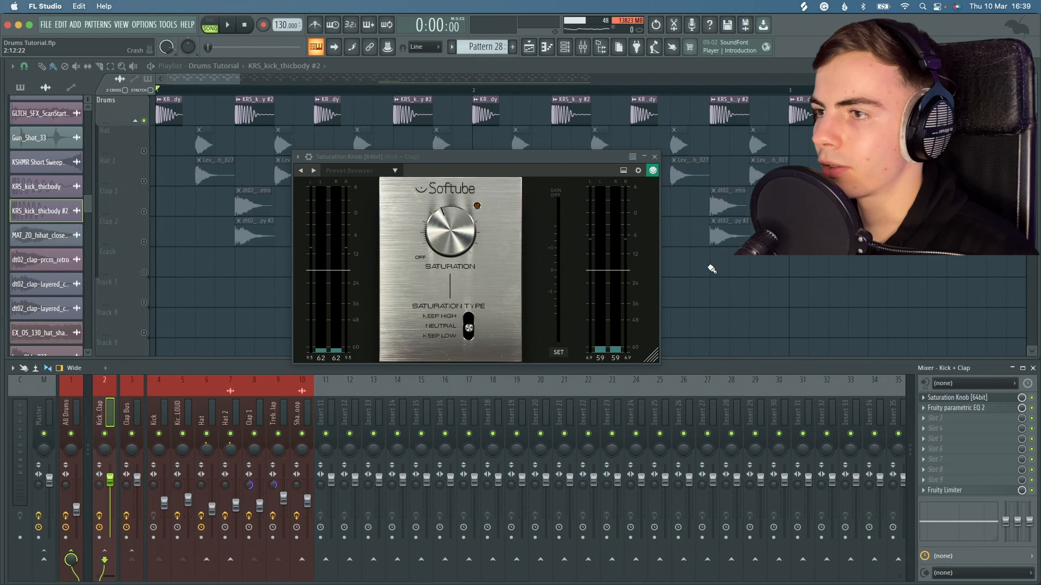
key("space")
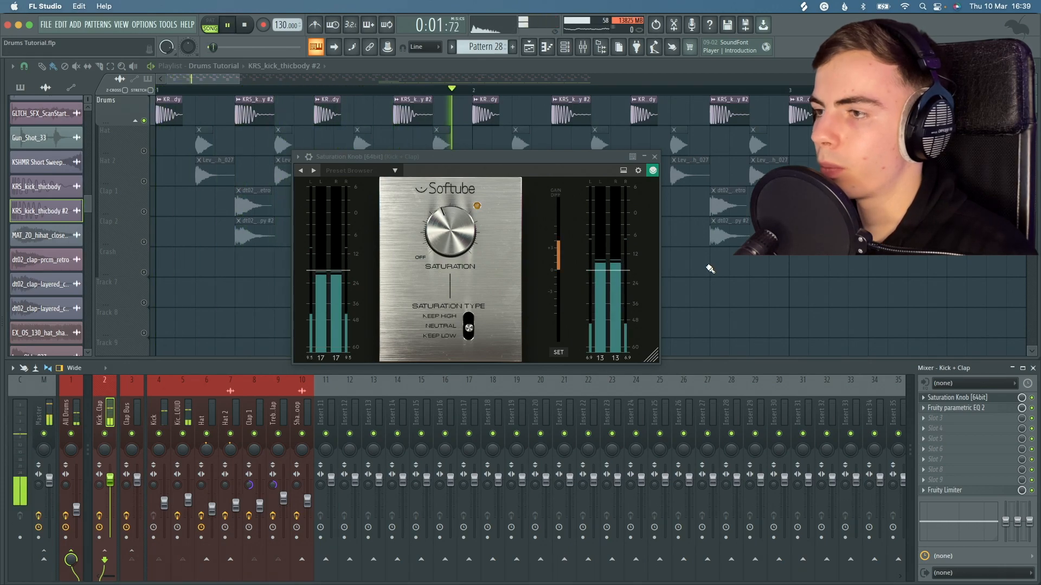
key("space")
key("F9")
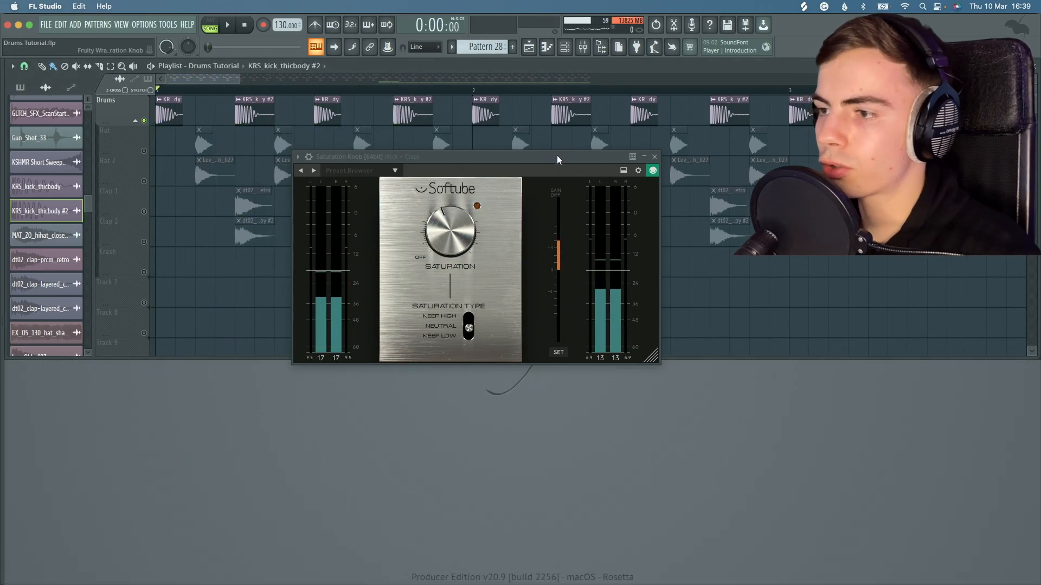
key("Escape")
key("F9")
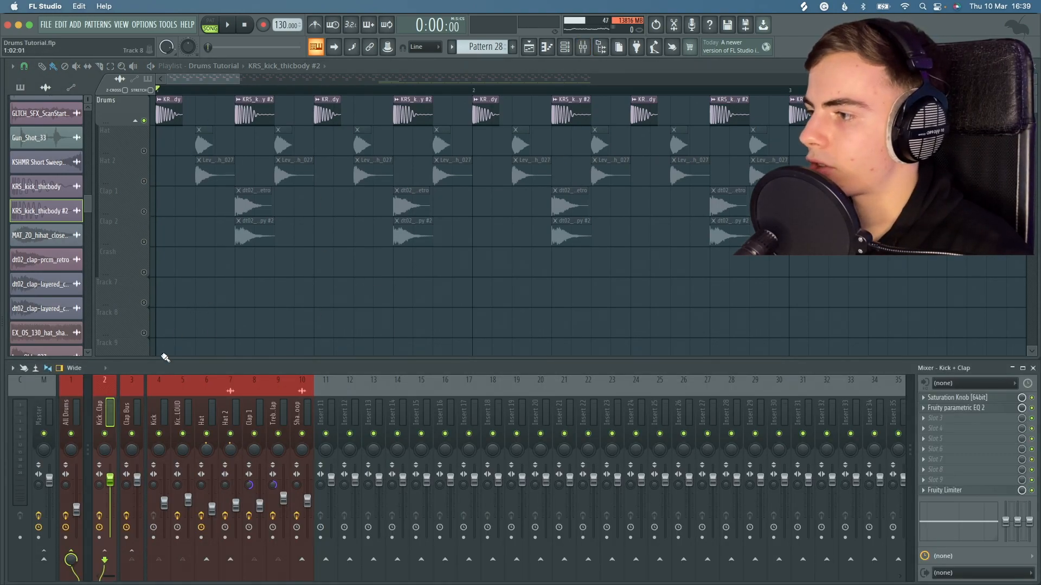
right_click(103, 405)
key("F2")
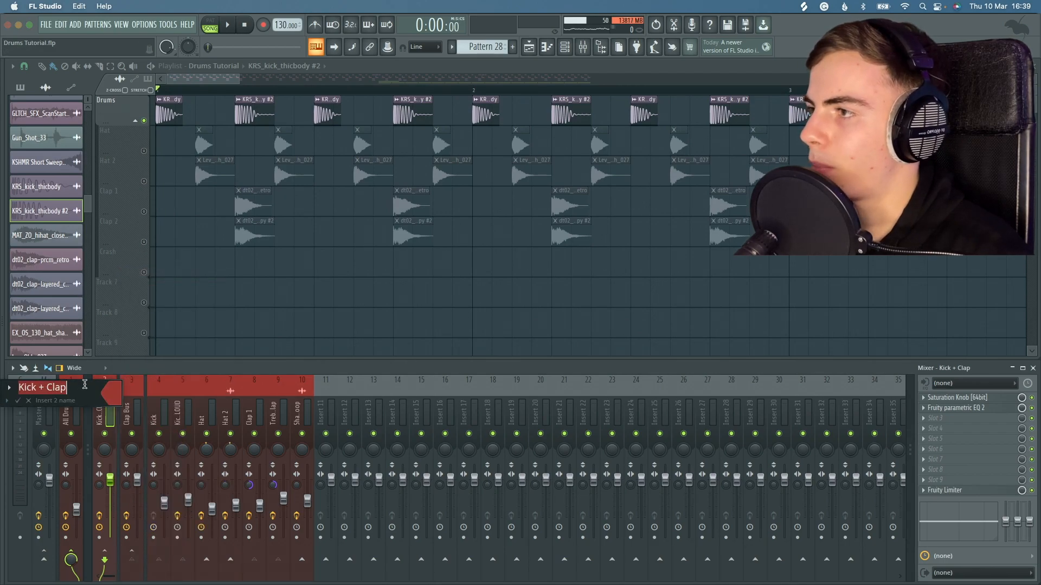
key("Return")
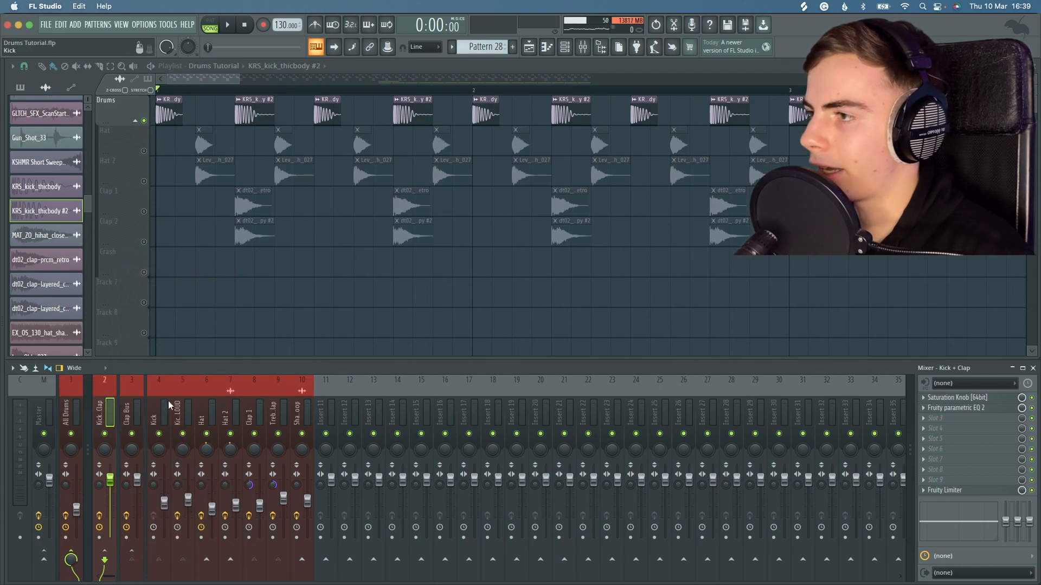
- Solo the Clap 1 playlist track and listen to its clap
left_click(143, 212, "ctrl")
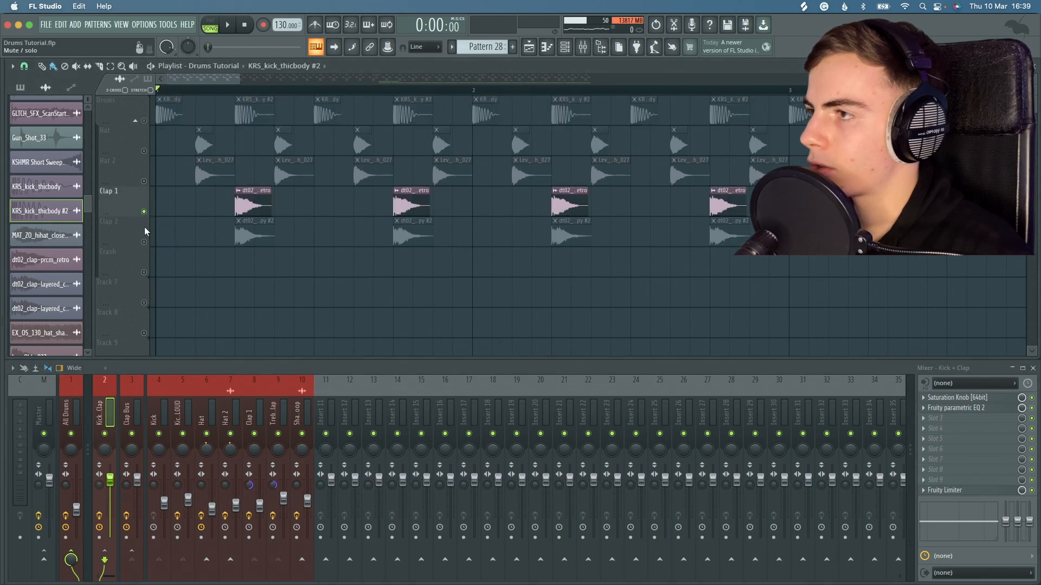
left_click(145, 241)
left_click(144, 242)
key("space")
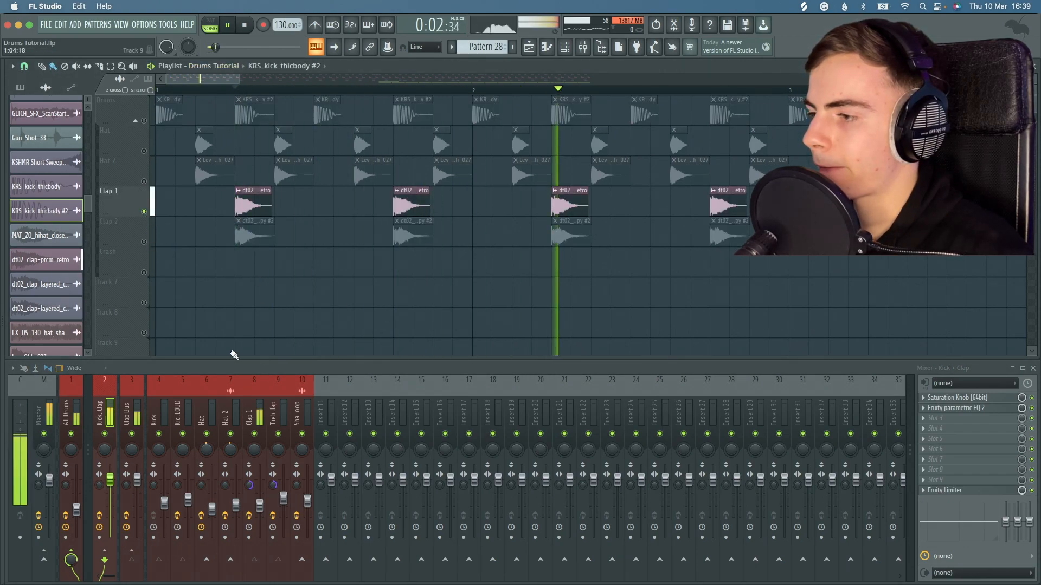
key("space")
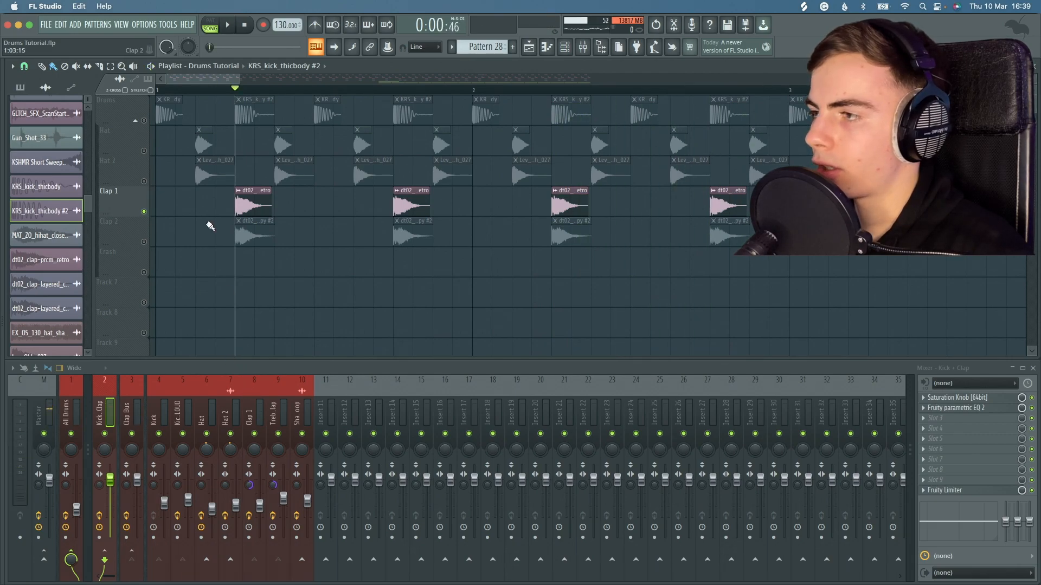
- Compare the Clap 1 mixer track with neutral stereo separation and with 100% merged, leaving it at 100% merged
left_click(259, 410)
key("space")
key("space")
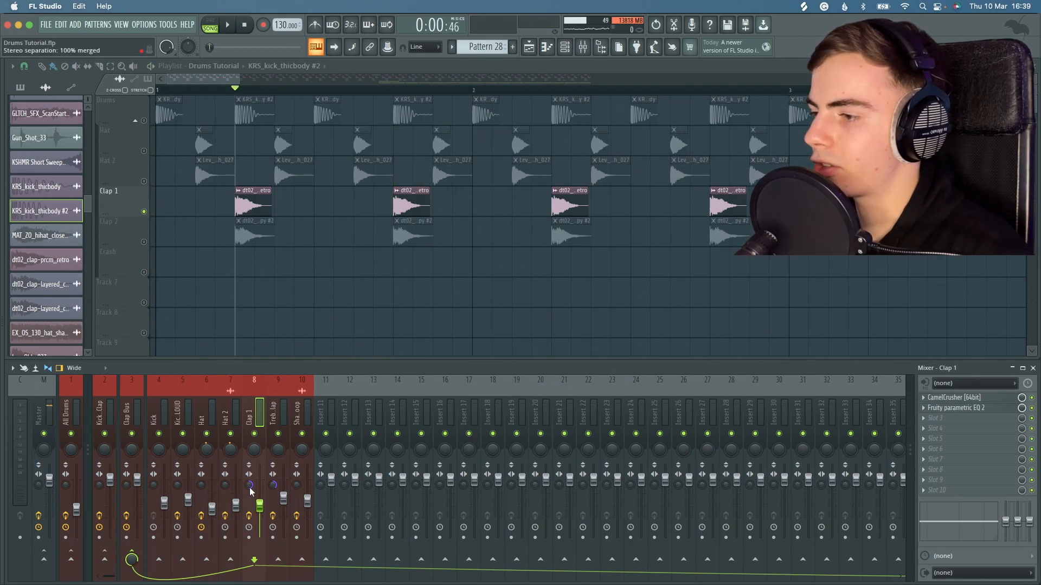
key("space")
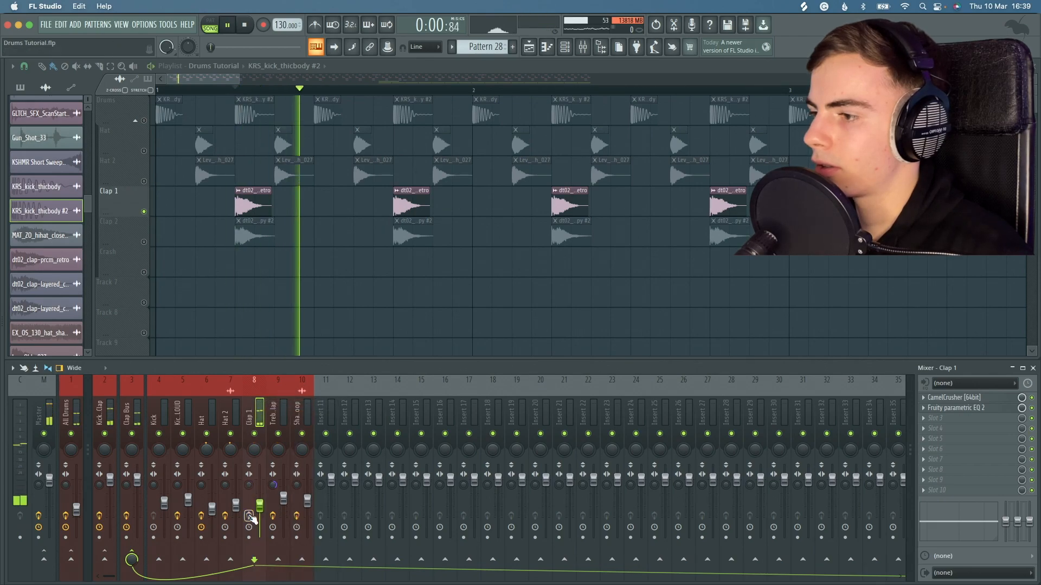
key("space")
left_click_drag(249, 486, 242, 491)
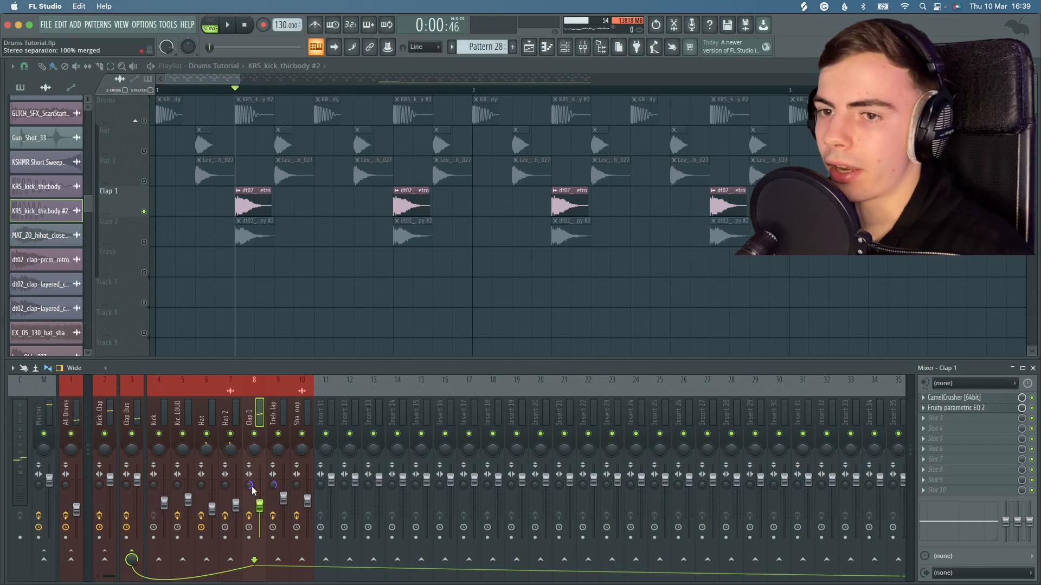
- Check the CamelCrusher and Fruity Parametric EQ 2 effects on the Clap 1 mixer track and save the project
left_click(991, 399)
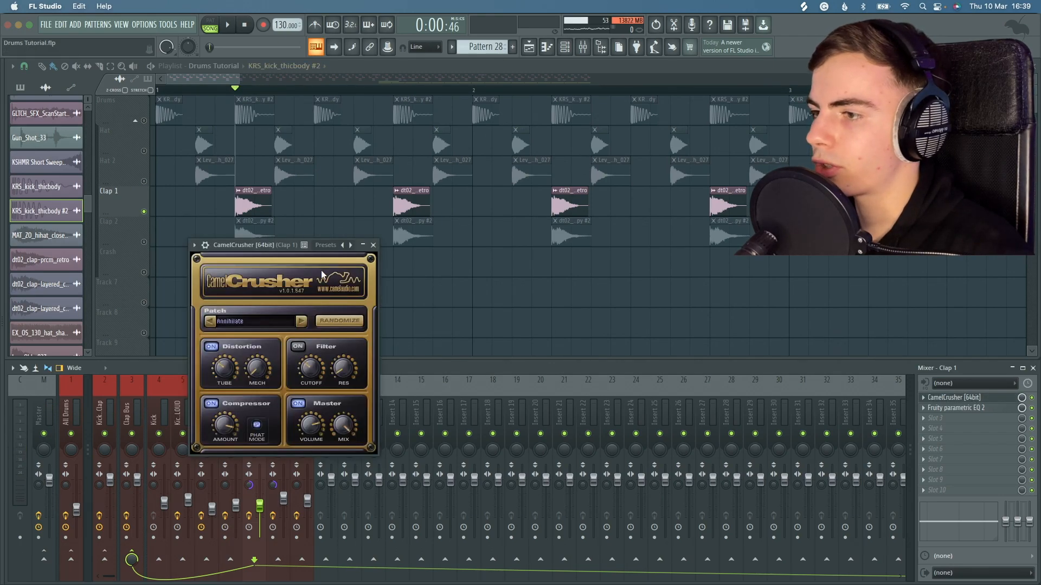
left_click_drag(290, 250, 493, 150)
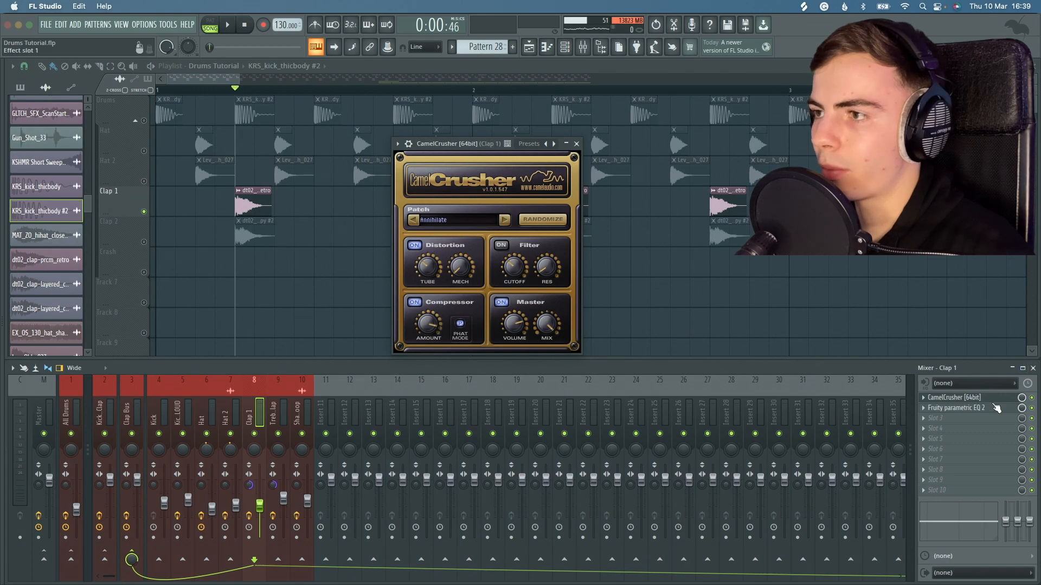
left_click(996, 407)
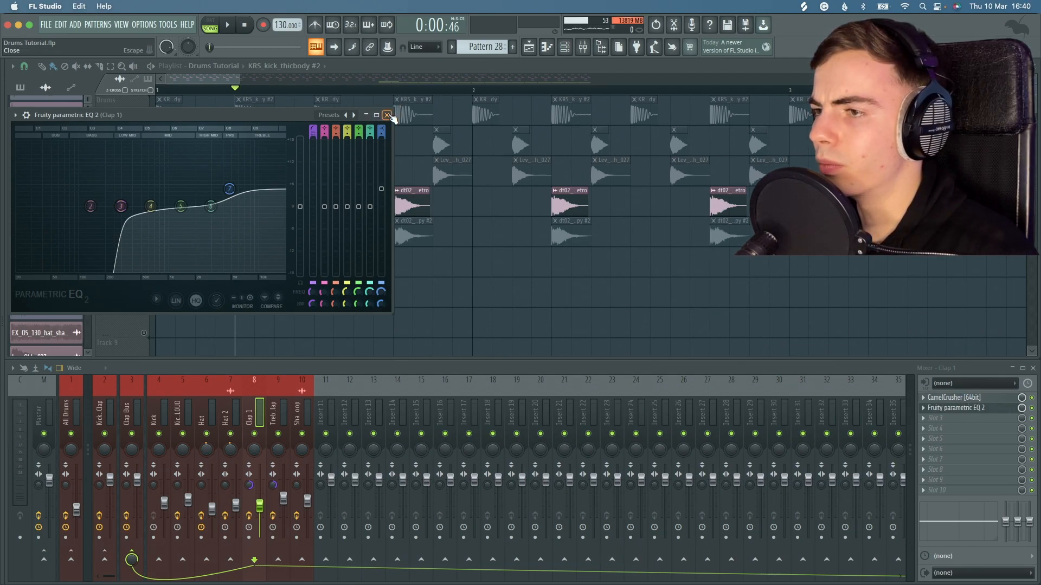
left_click_drag(290, 114, 590, 267)
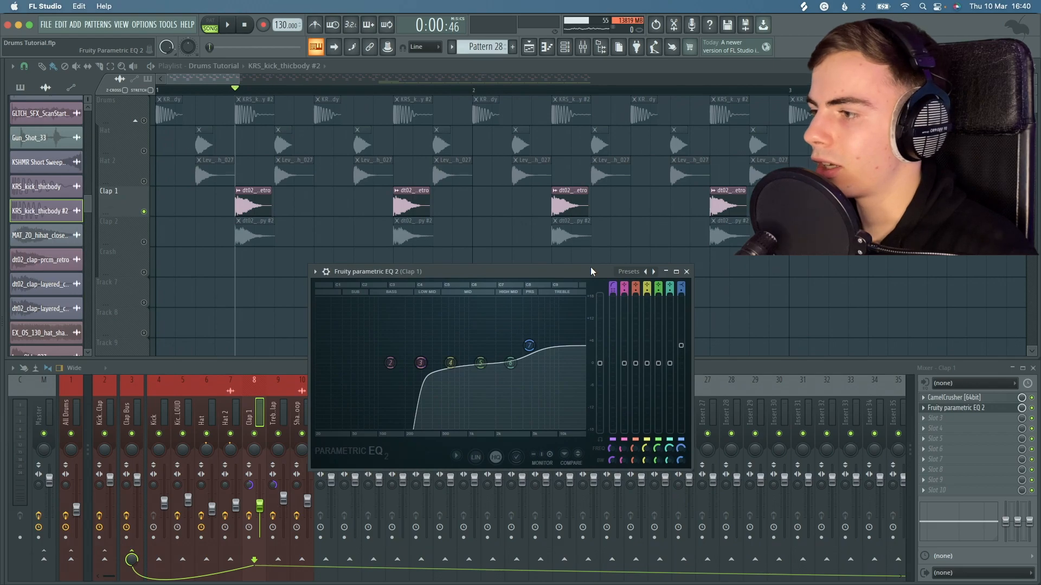
key("Escape")
key("super+s")
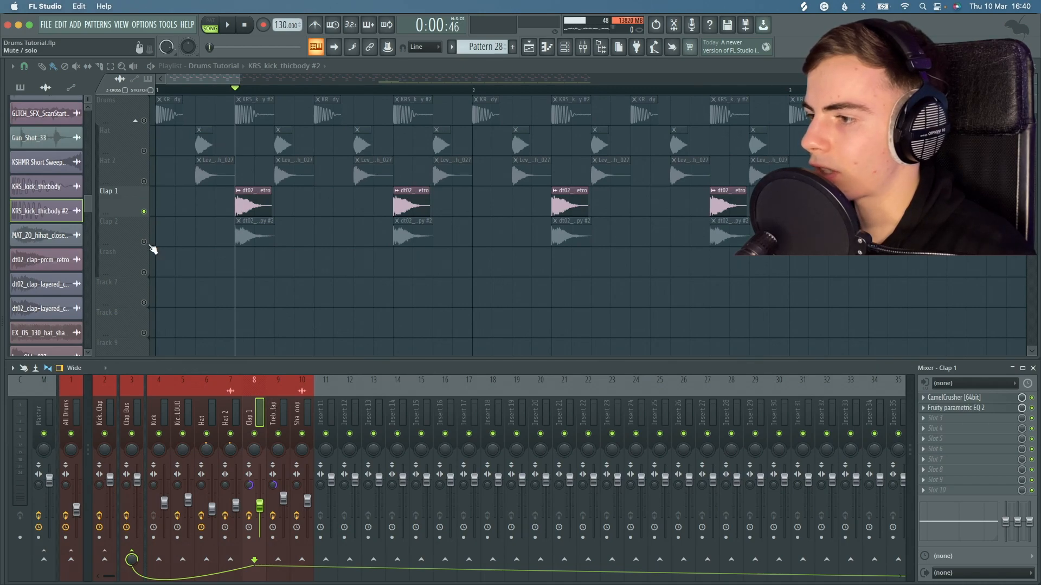
- Listen to the soloed Clap 2 playlist track and check the Fruity Parametric EQ 2 on the Treble Clap mixer track
left_click(282, 411)
key("space")
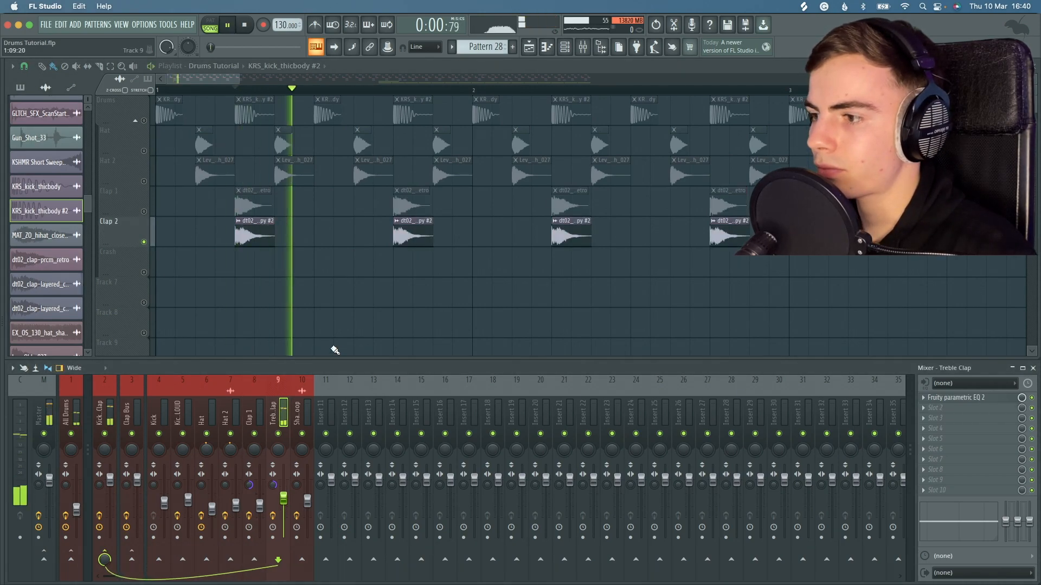
key("space")
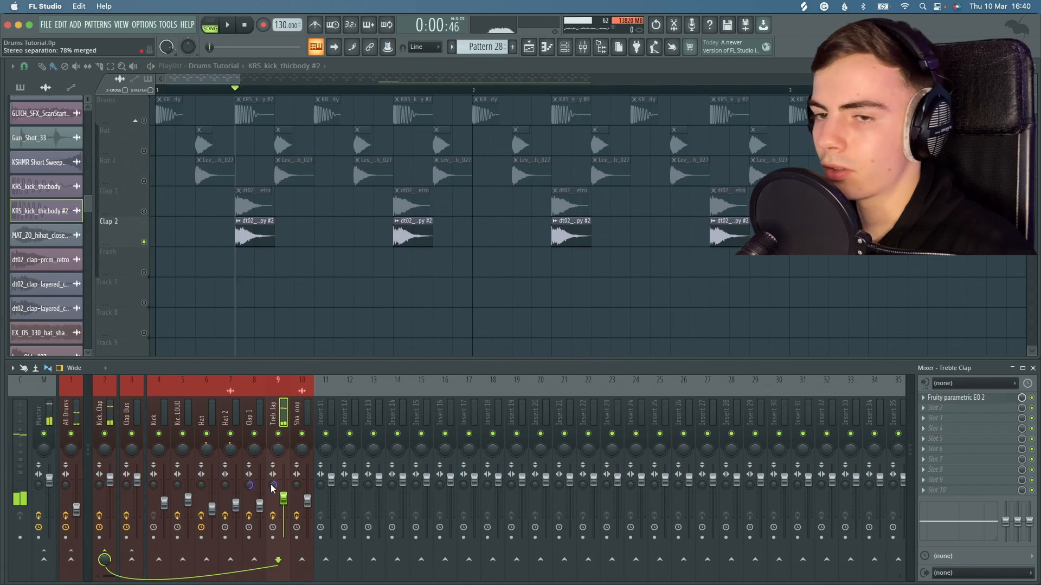
left_click(977, 398)
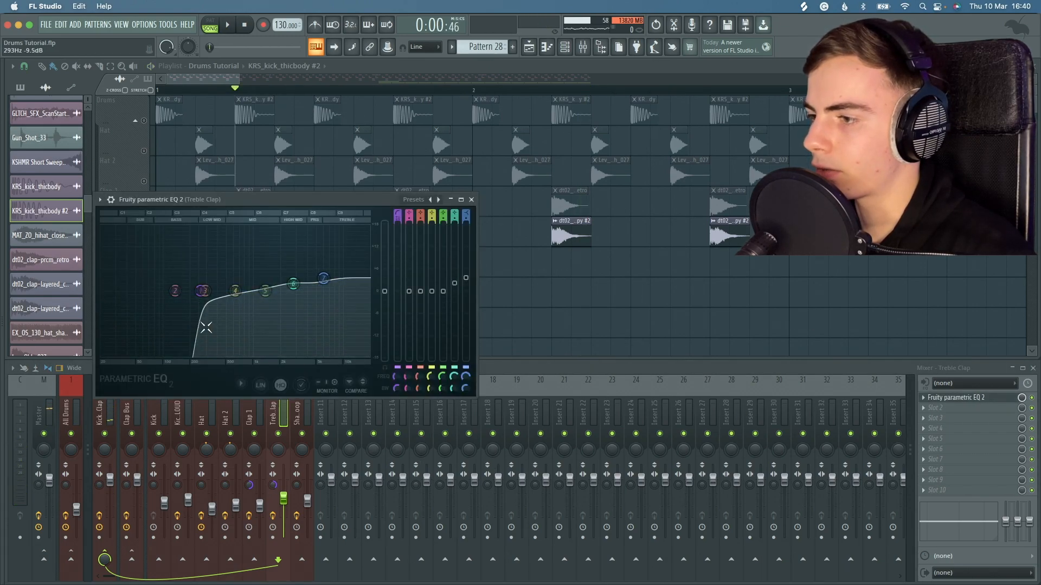
left_click(983, 398)
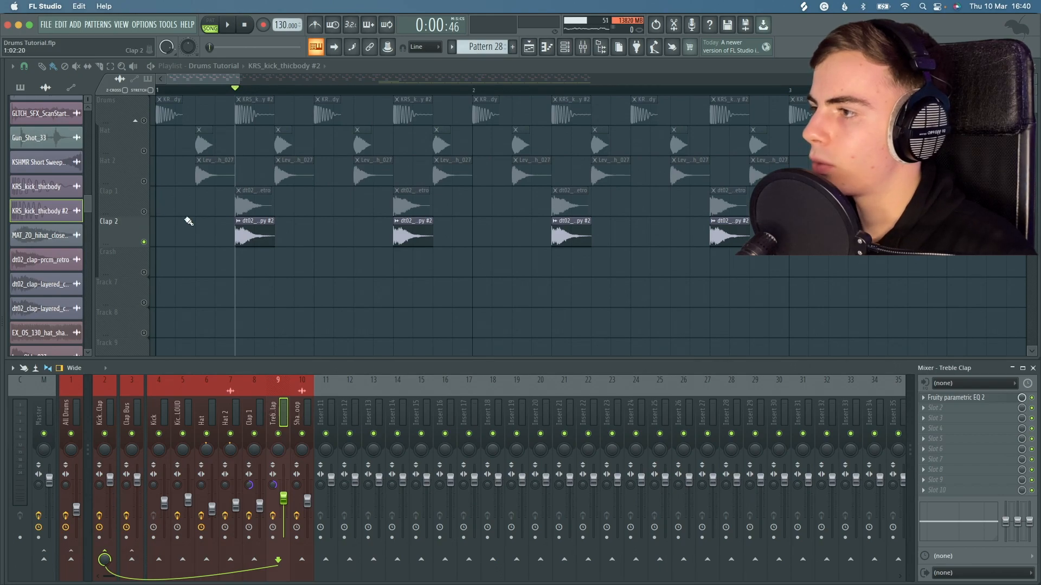
- Unmute the Clap 1 playlist track alongside Clap 2 and display the Clap Bus mixer track's effect chain
left_click(144, 212)
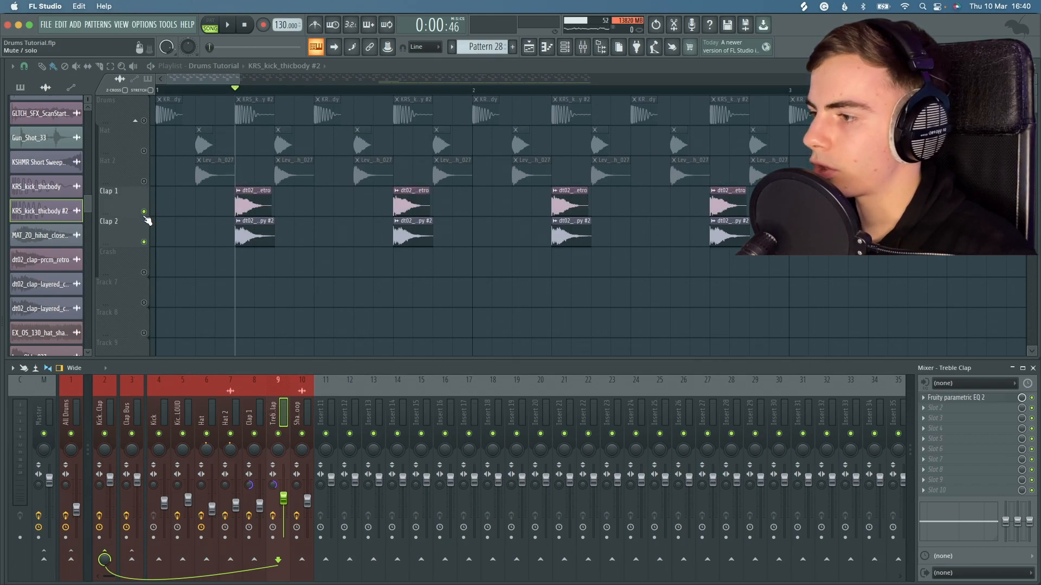
left_click(260, 405)
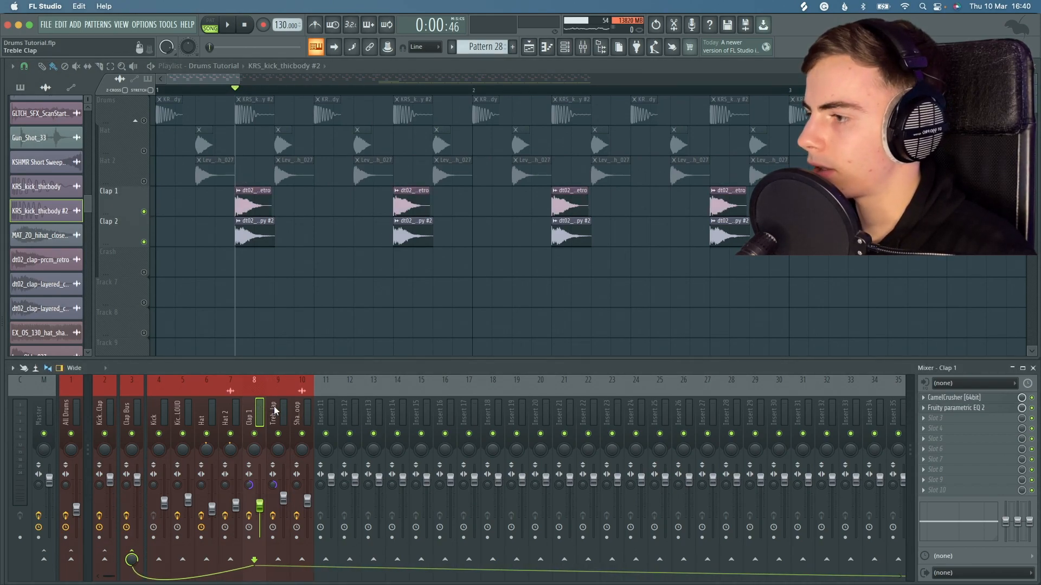
left_click(125, 409)
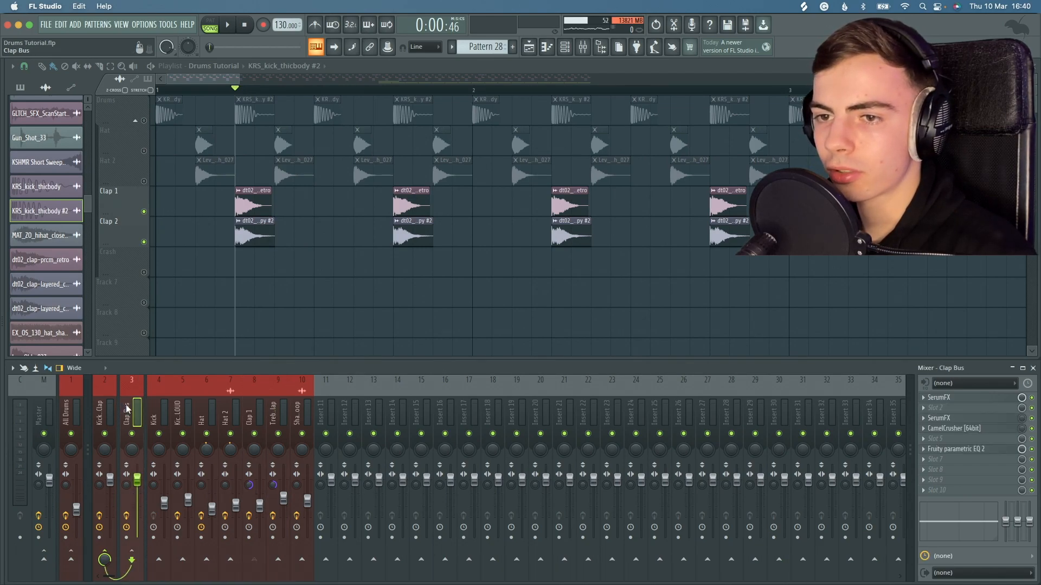
- Examine the first SerumFX filter and the Fruity Parametric EQ 2 curve on the Clap Bus mixer track
left_click(990, 405)
left_click(988, 403)
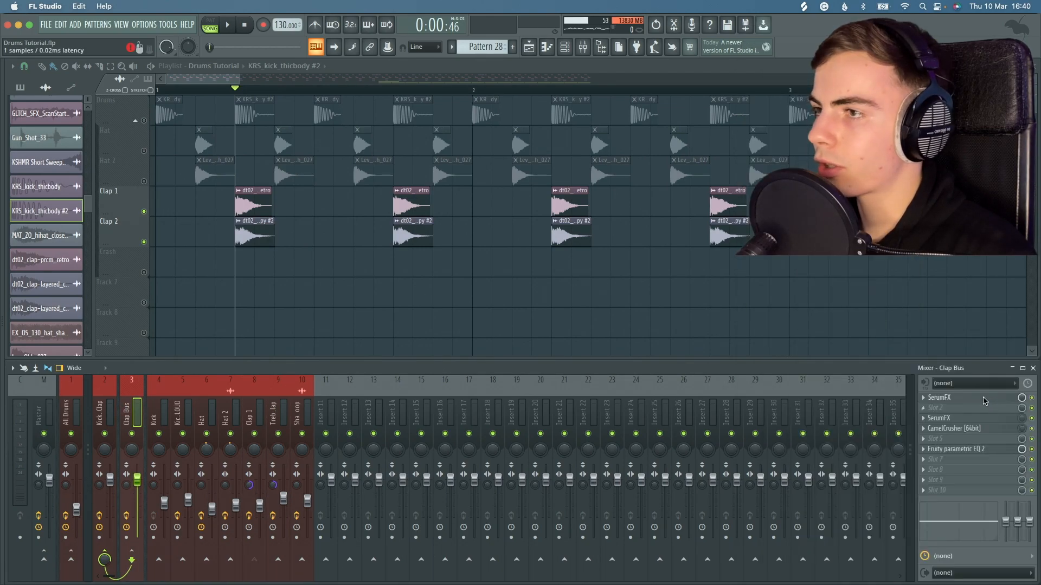
left_click(984, 398)
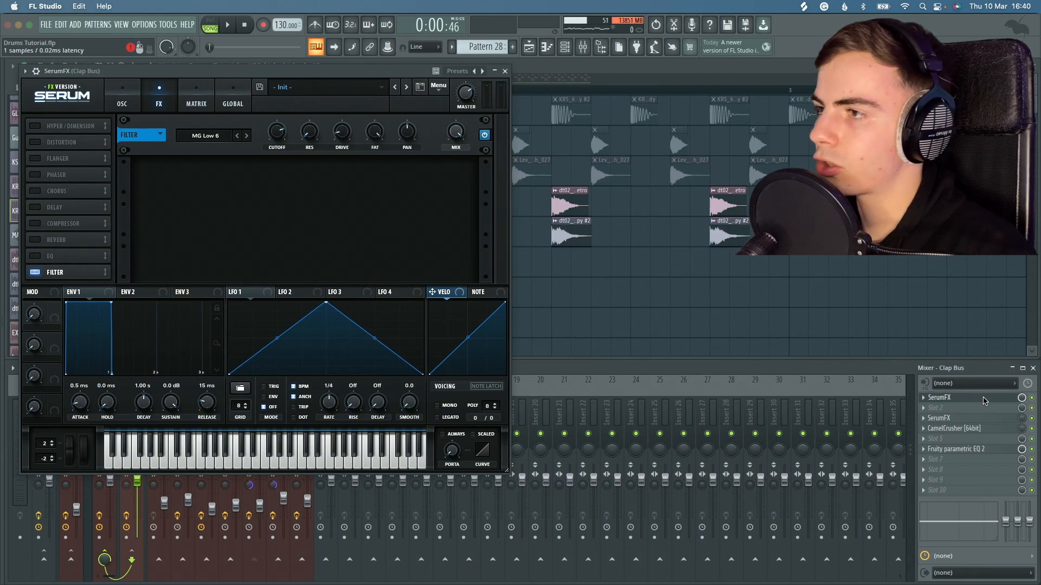
left_click(628, 292)
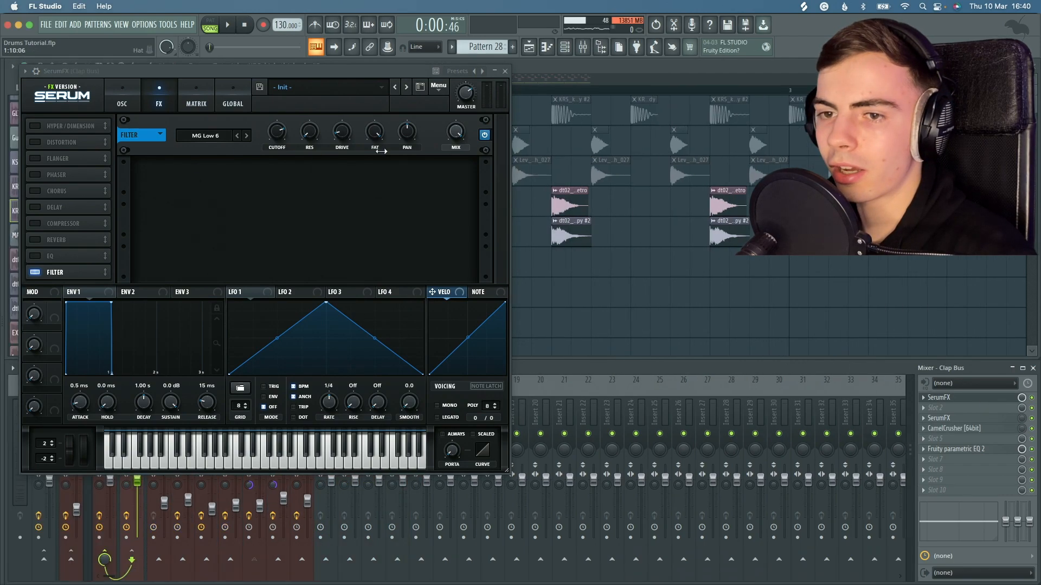
left_click(968, 399)
left_click(992, 449)
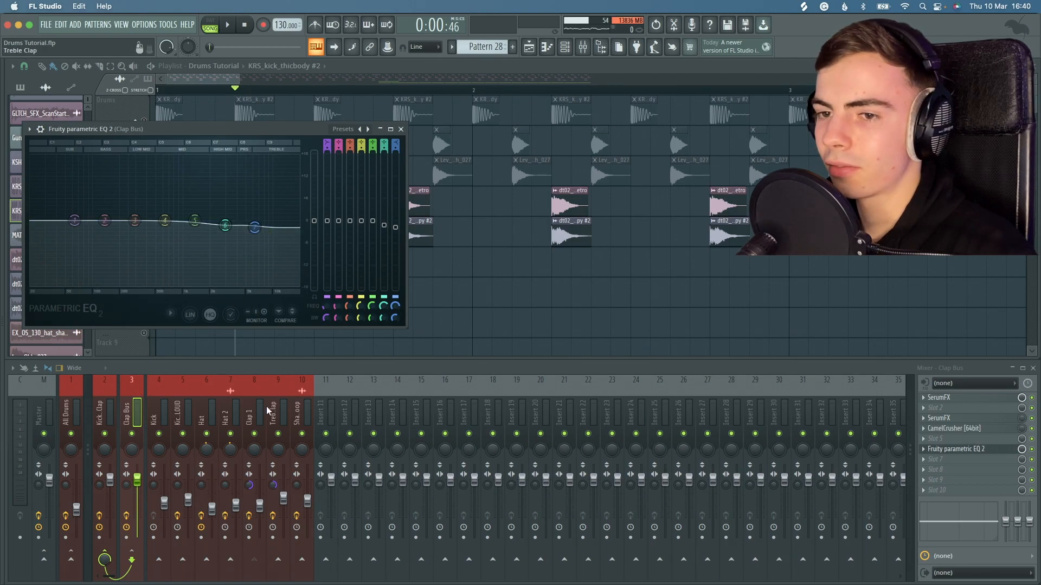
left_click(945, 449)
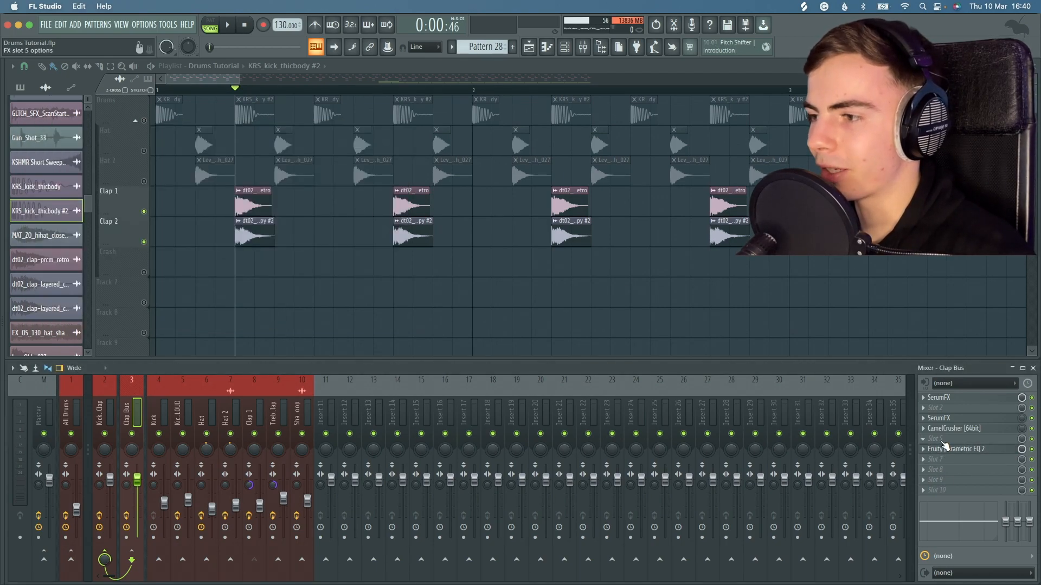
- Compare the effect chains and routing of the Clap 1 and Treble Clap mixer tracks
left_click(249, 406)
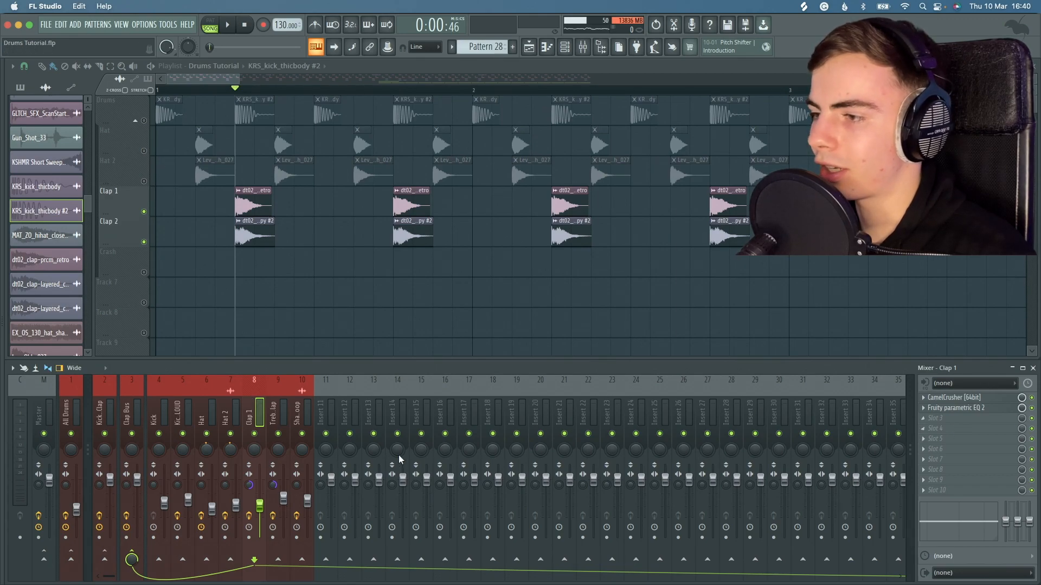
left_click(272, 406)
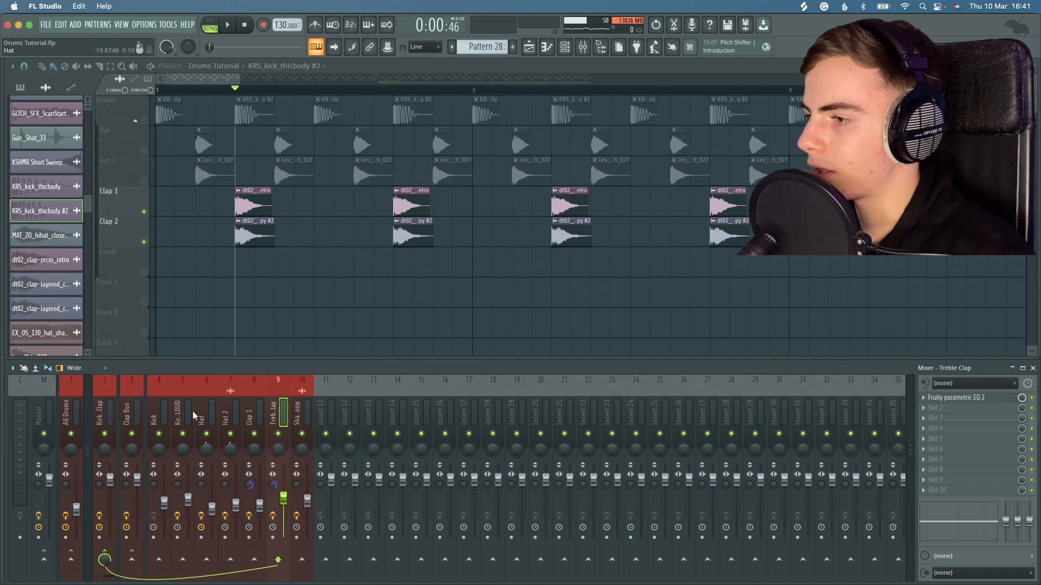
left_click(248, 409)
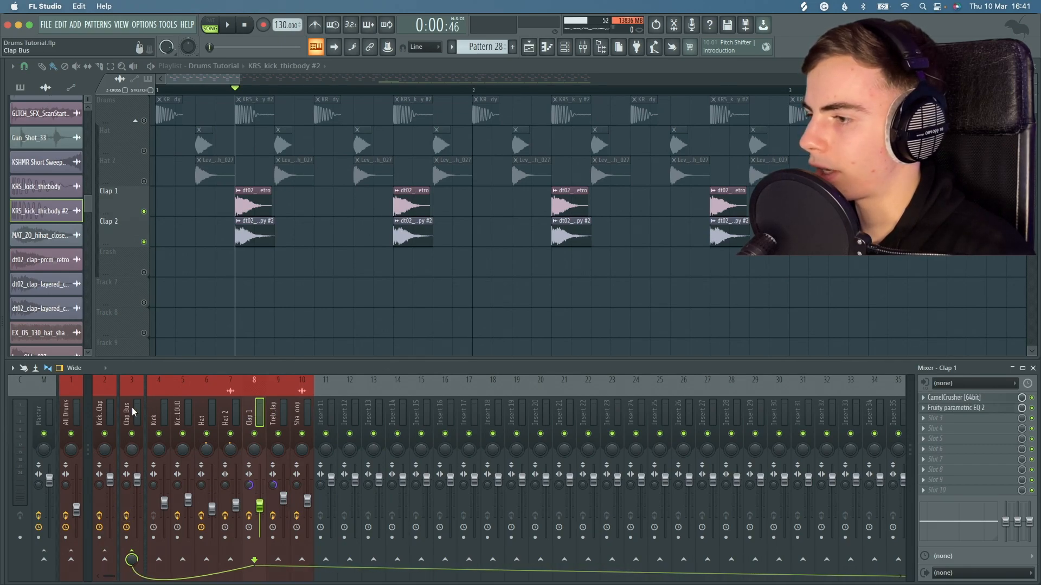
left_click(268, 416)
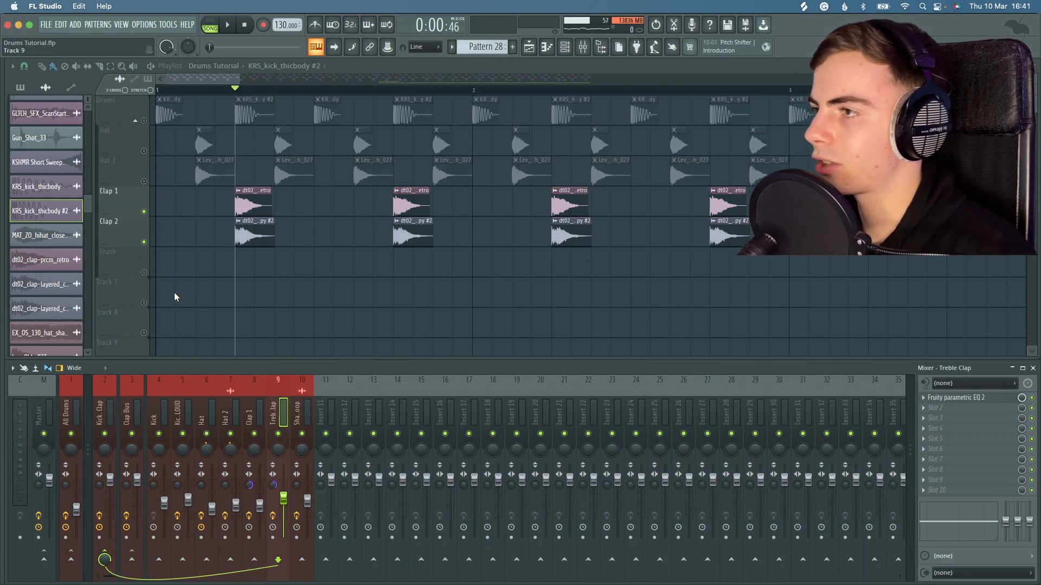
- Unmute the Drums playlist track and check the Saturation Knob effect on the Kick + Clap mixer track
left_click(143, 120)
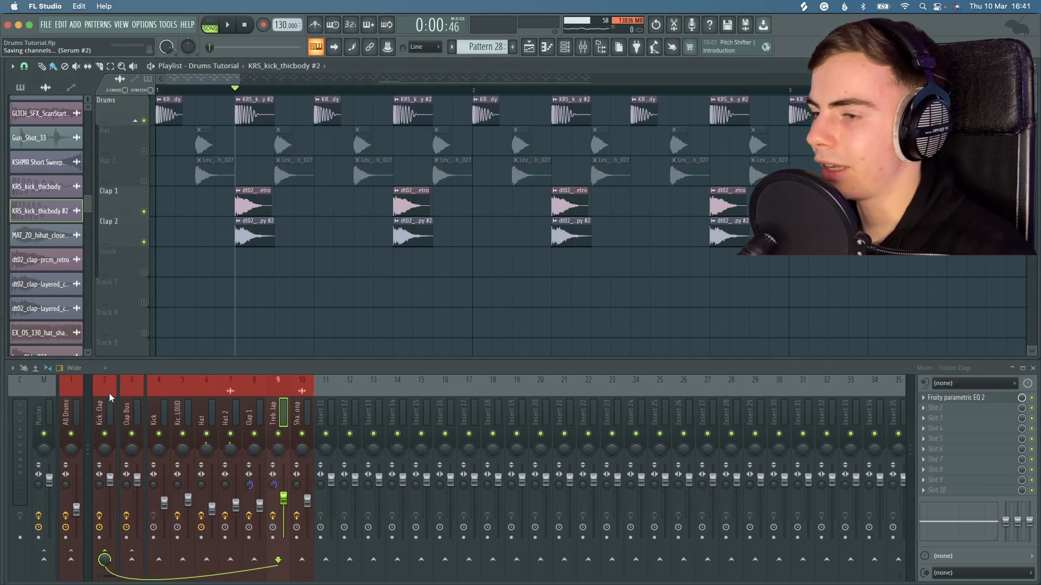
left_click(109, 395)
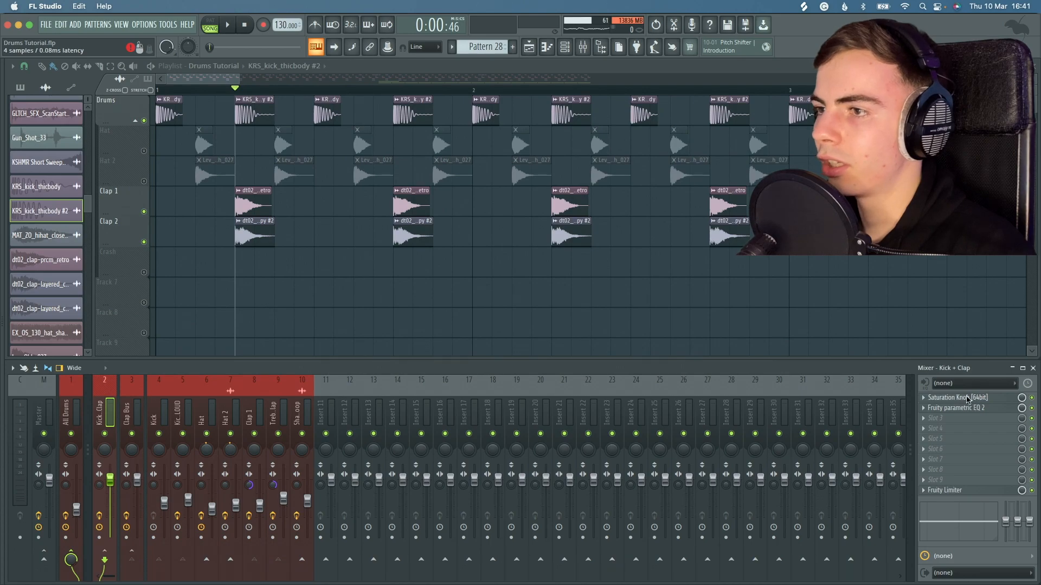
left_click(957, 398)
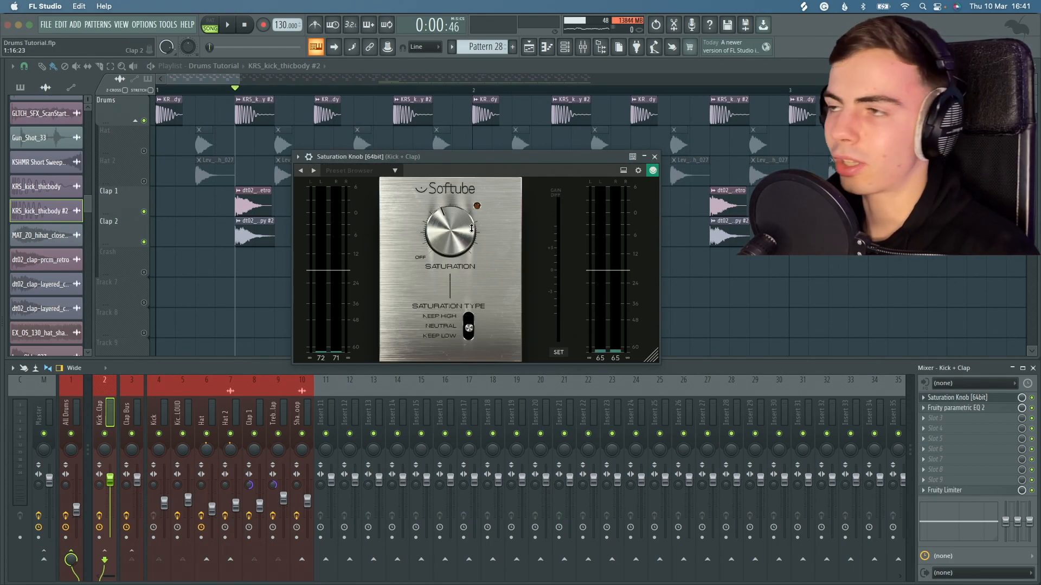
key("Escape")
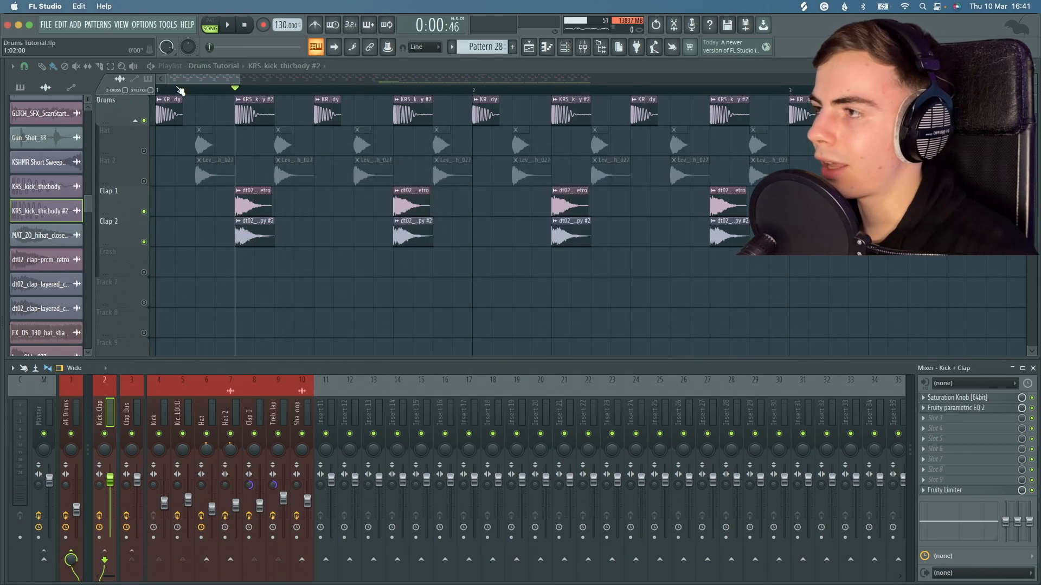
- Listen to the kick and claps together with the Saturation Knob active and bypassed on the Kick + Clap mixer track
left_click(177, 90)
key("space")
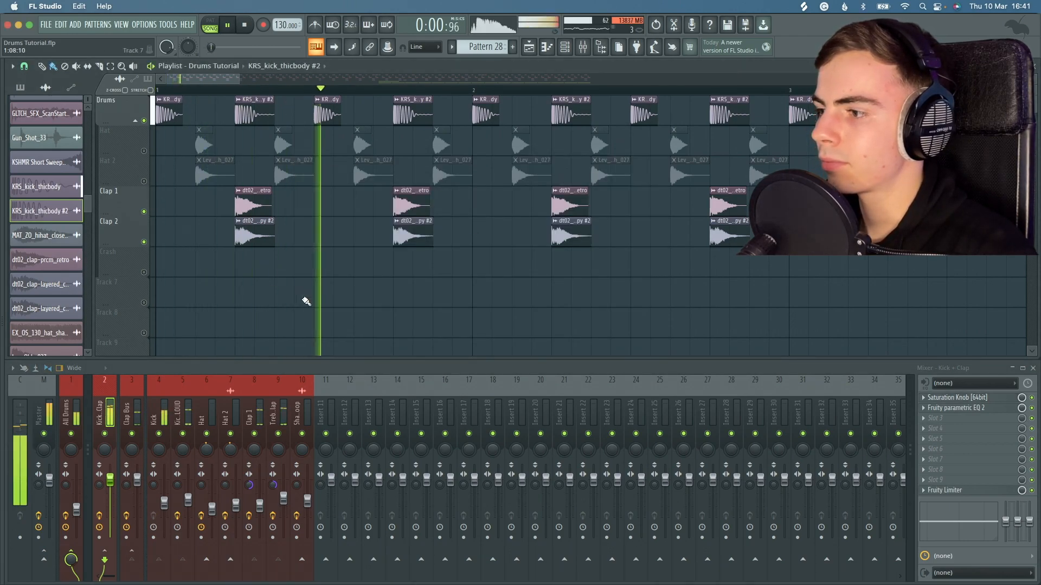
key("space")
left_click(1035, 402)
key("space")
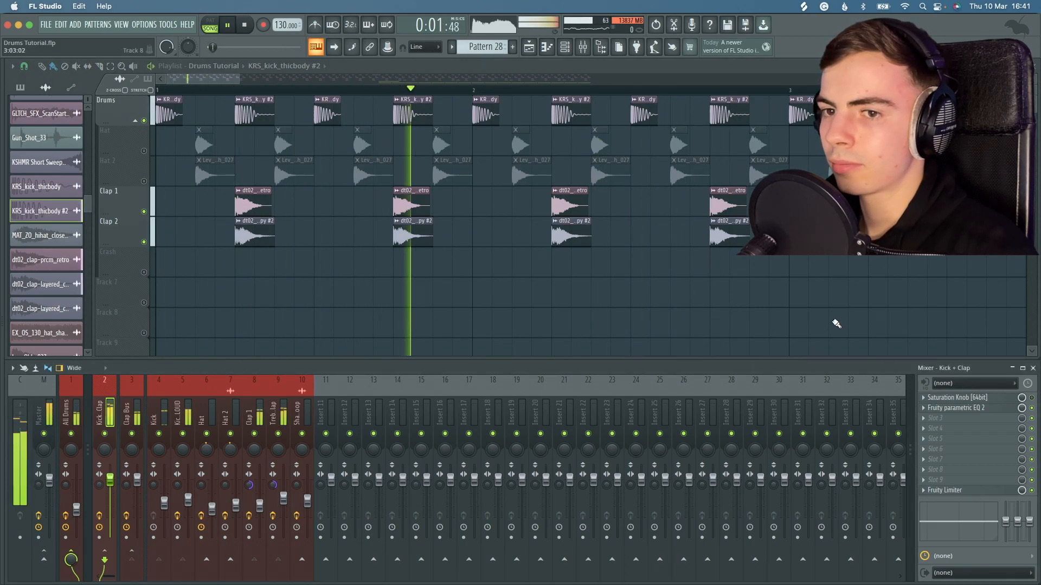
key("space")
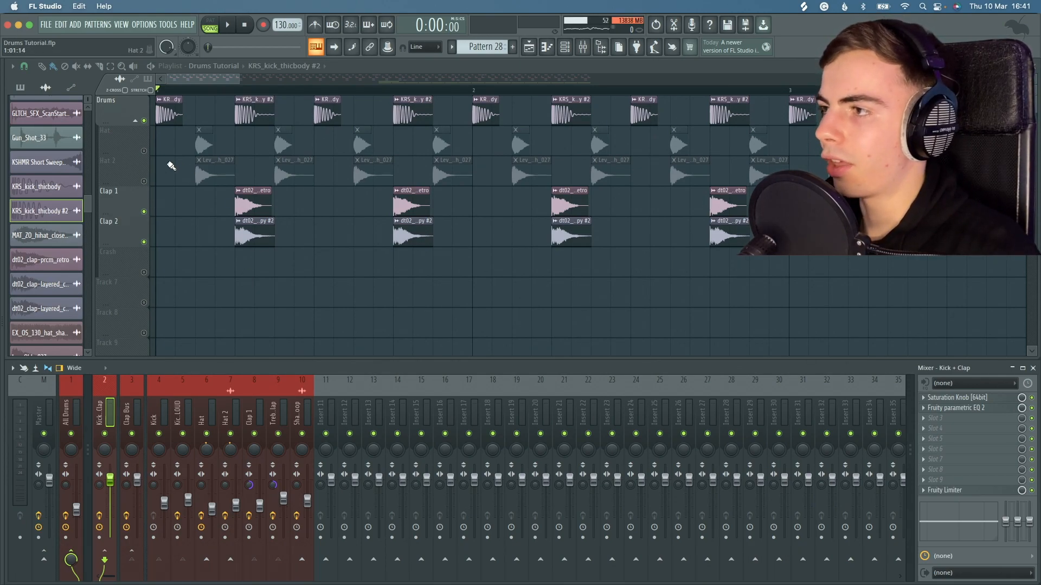
- Solo the Hat playlist track, listen to it and check the MAT_ZO_hihat_closed_22 sample's settings
left_click(143, 151, "ctrl")
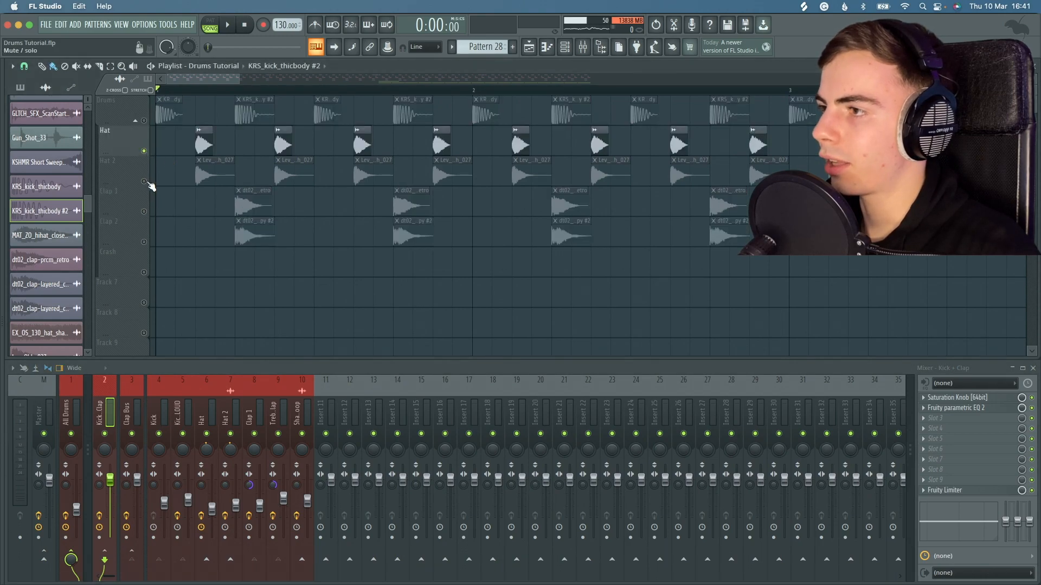
left_click(144, 182)
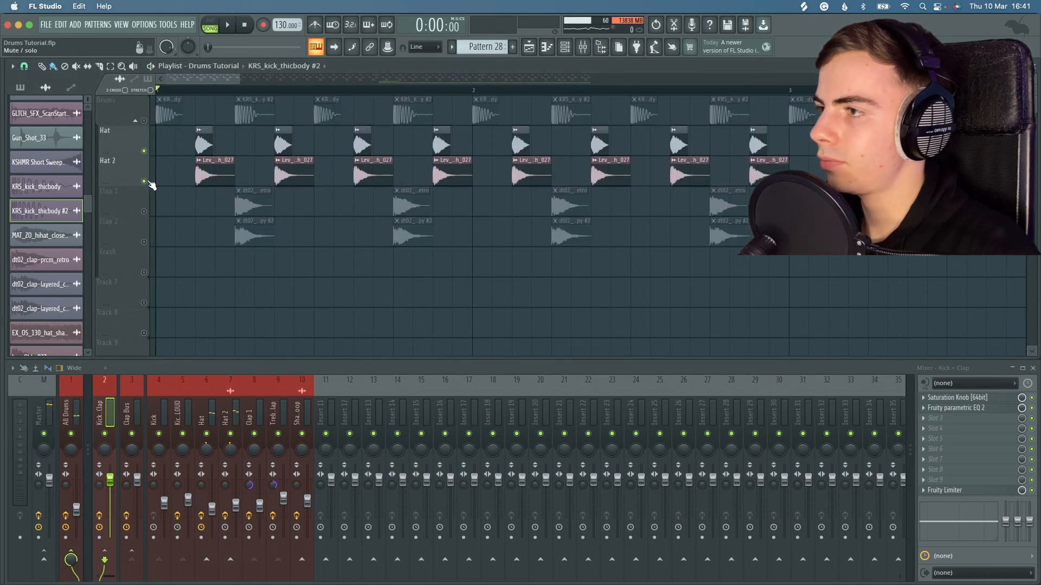
left_click(144, 182)
key("space")
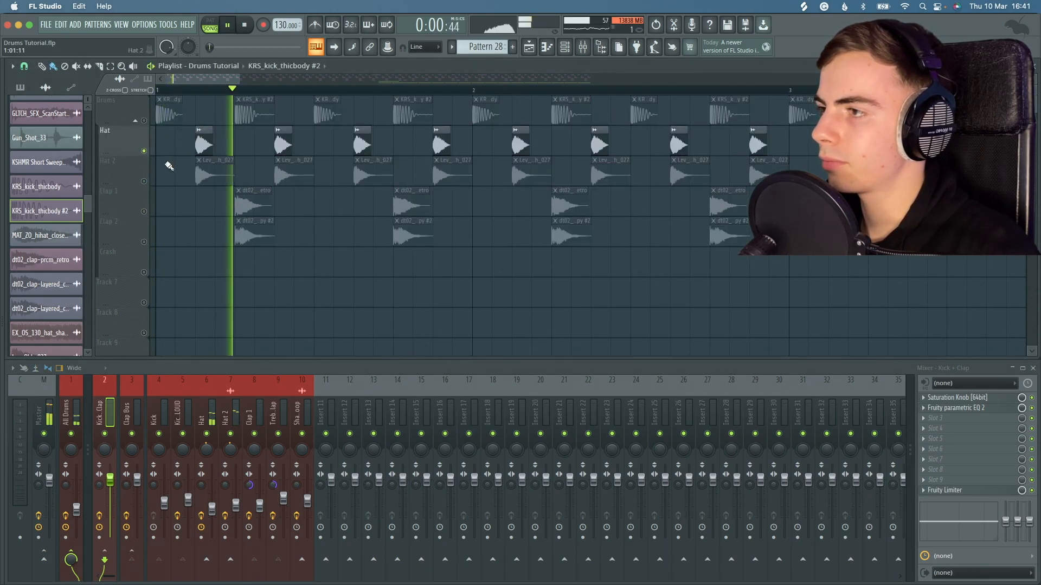
double_click(195, 145)
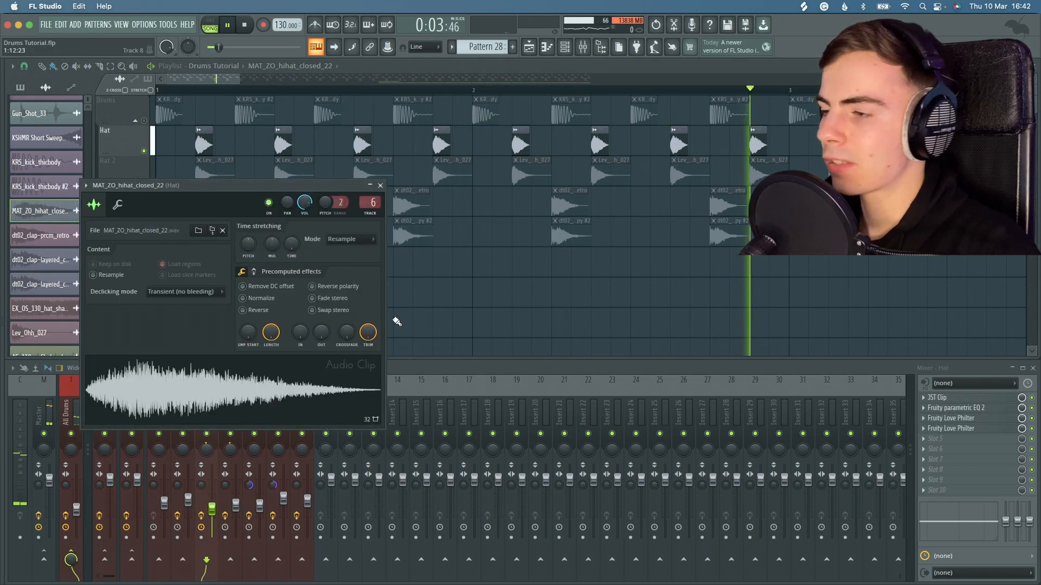
key("Escape")
key("space")
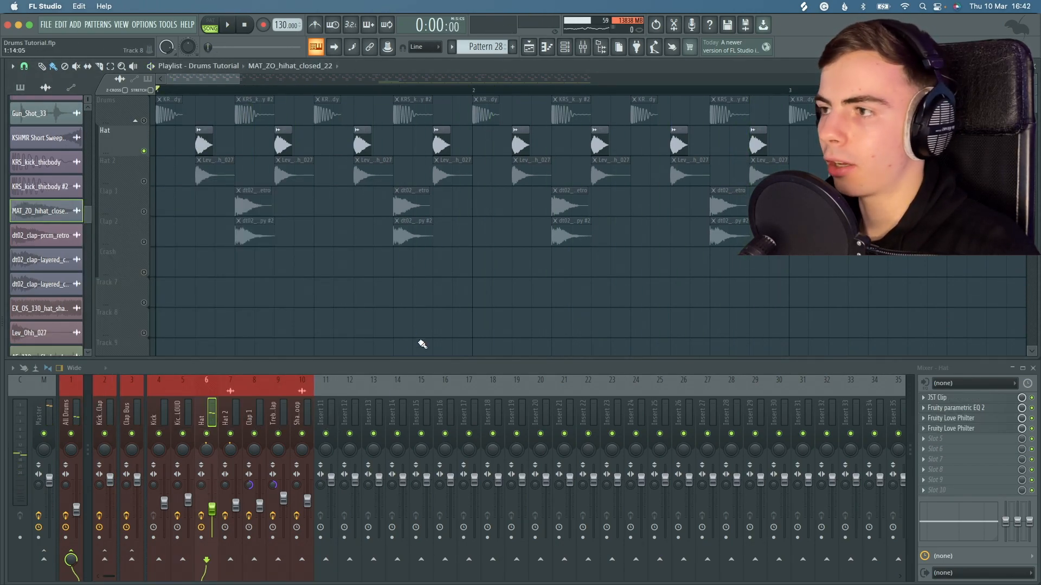
- Check the JST Clip effect on the Hat mixer track and listen to the hat with the clipper bypassed
left_click(969, 399)
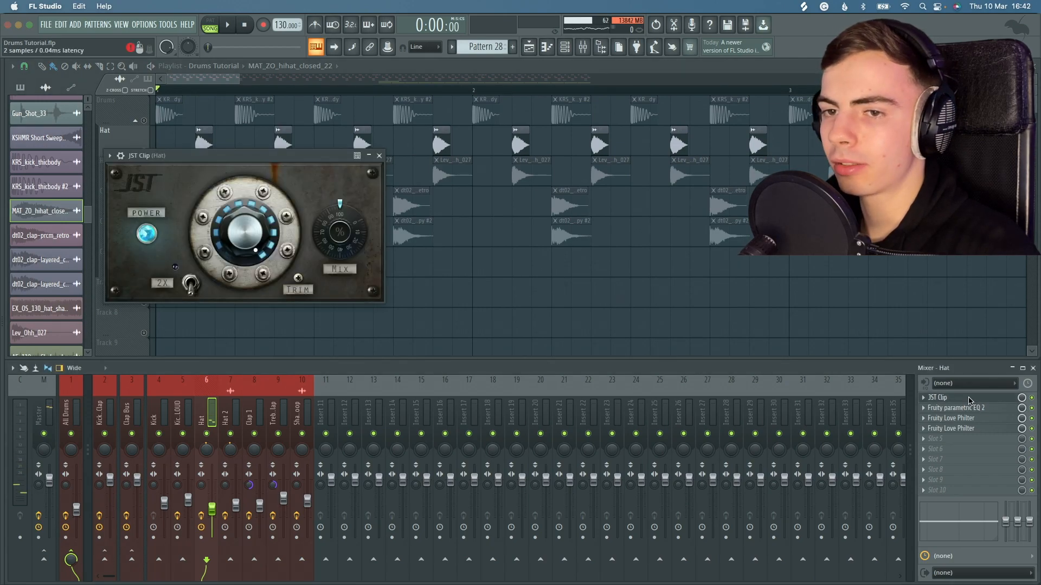
left_click(969, 399)
key("space")
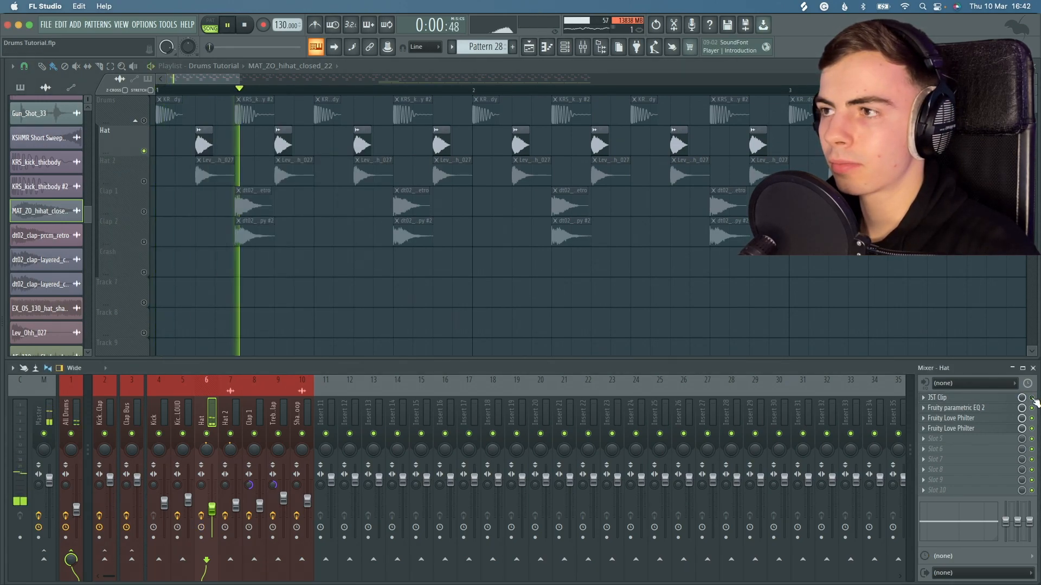
key("space")
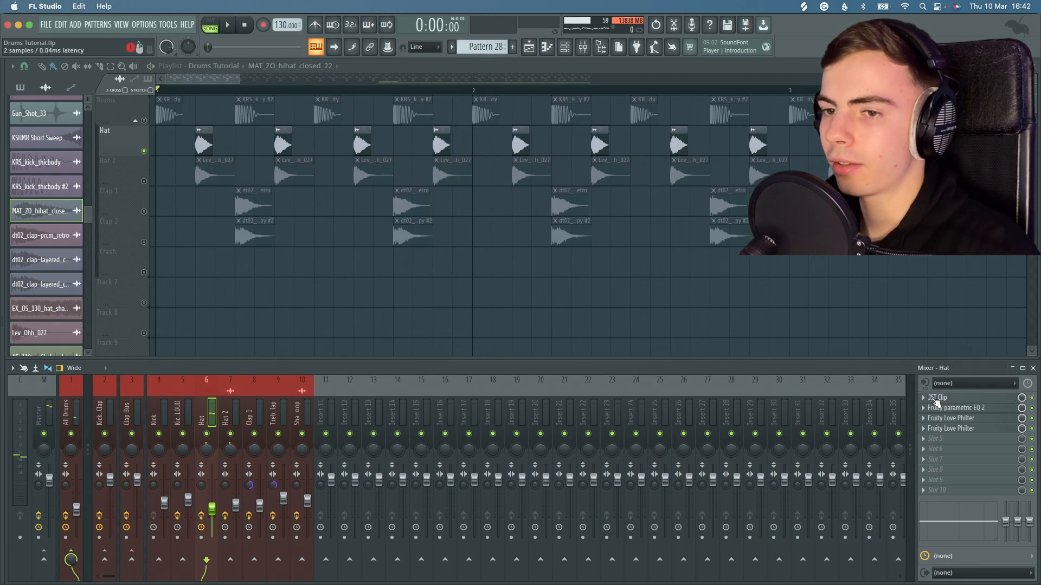
- Try adding a Fruity Compressor to the fifth effect slot of the Hat mixer track
left_click(930, 441)
left_click(793, 316)
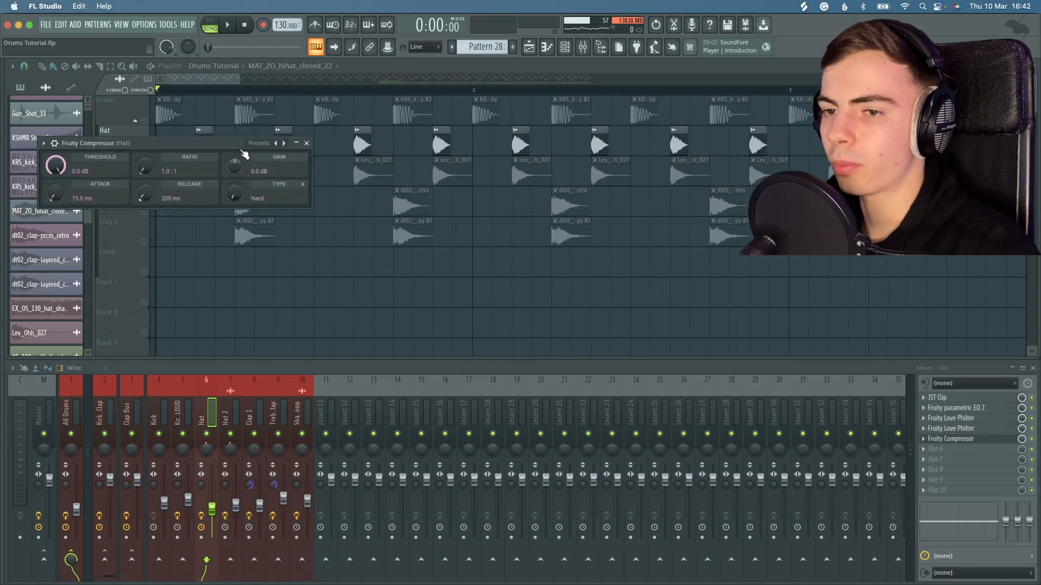
left_click(923, 442)
left_click(936, 340)
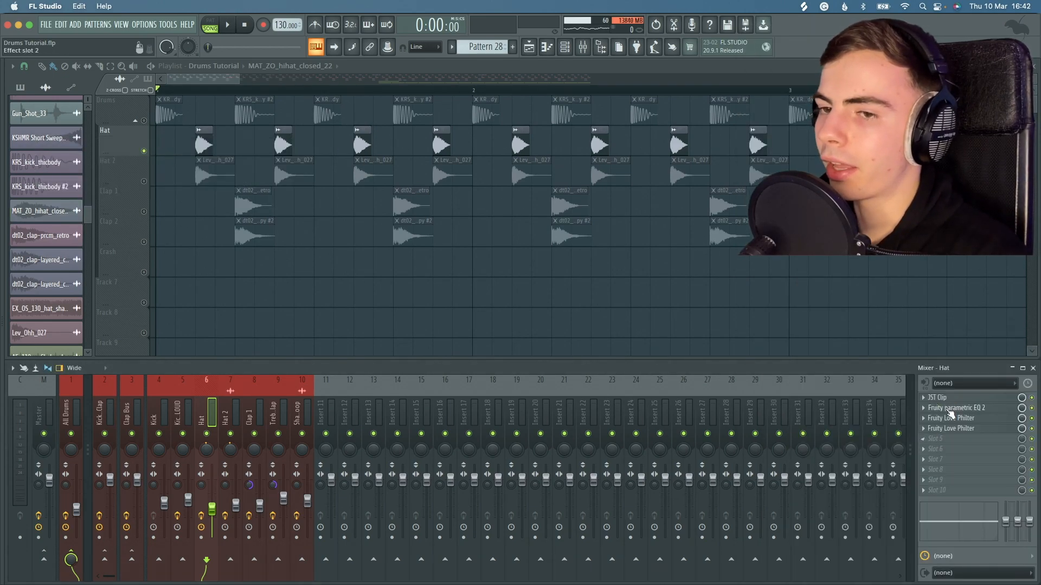
- Examine the Fruity Parametric EQ 2 curve on the Hat mixer track and listen to its effect on the hat
left_click(951, 410)
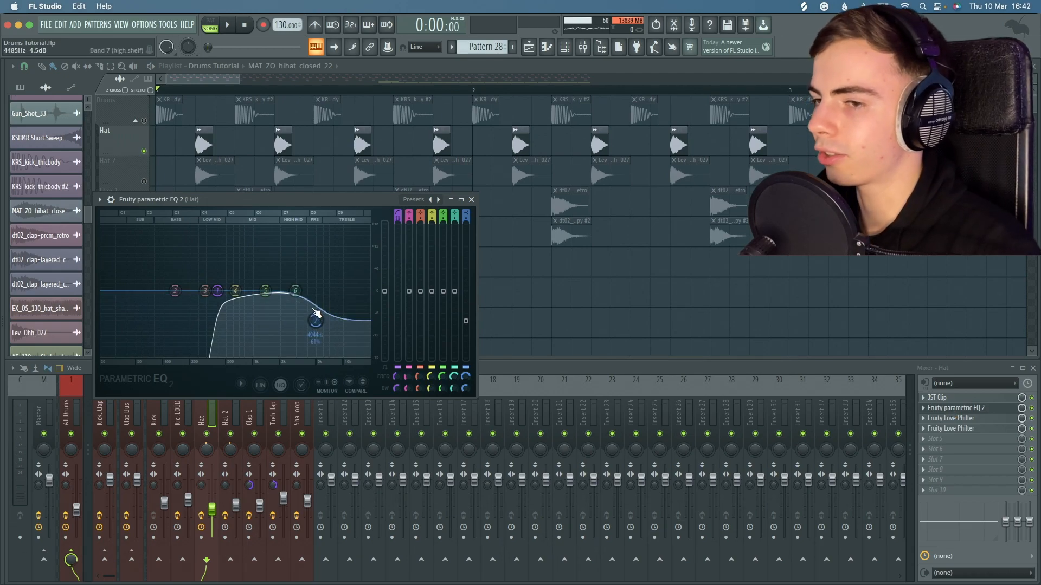
left_click(970, 408)
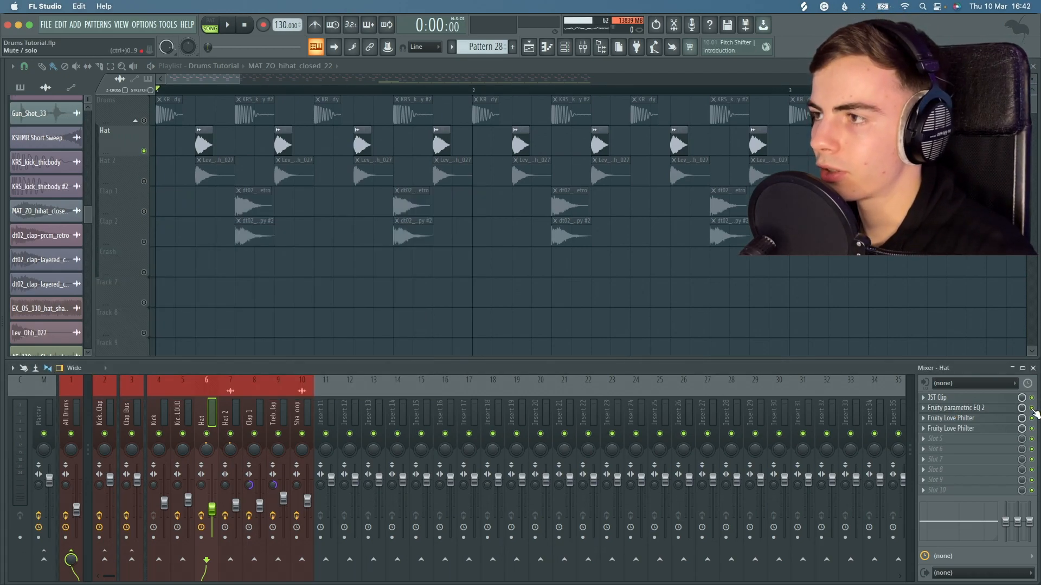
key("space")
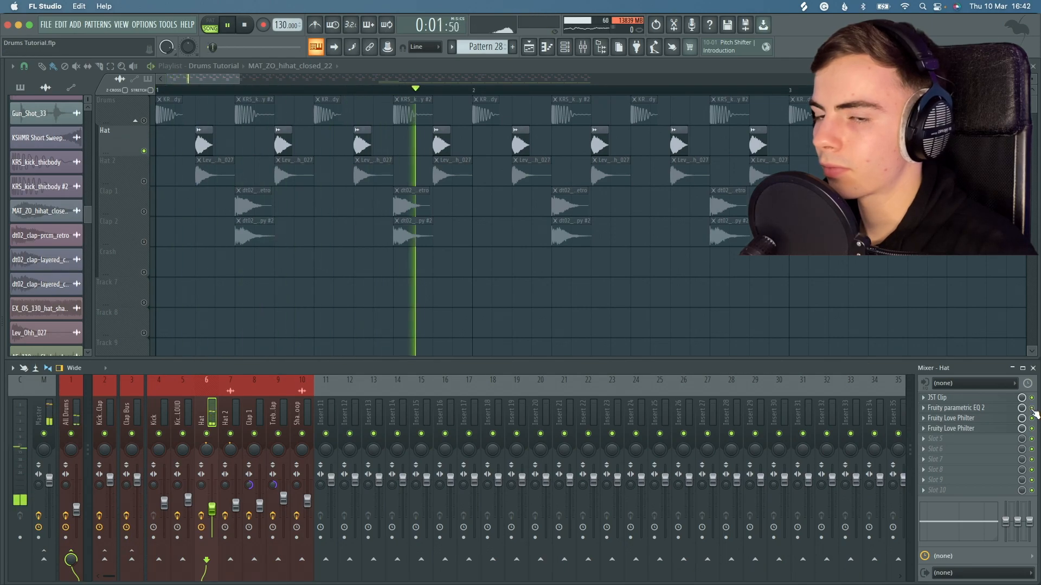
key("space")
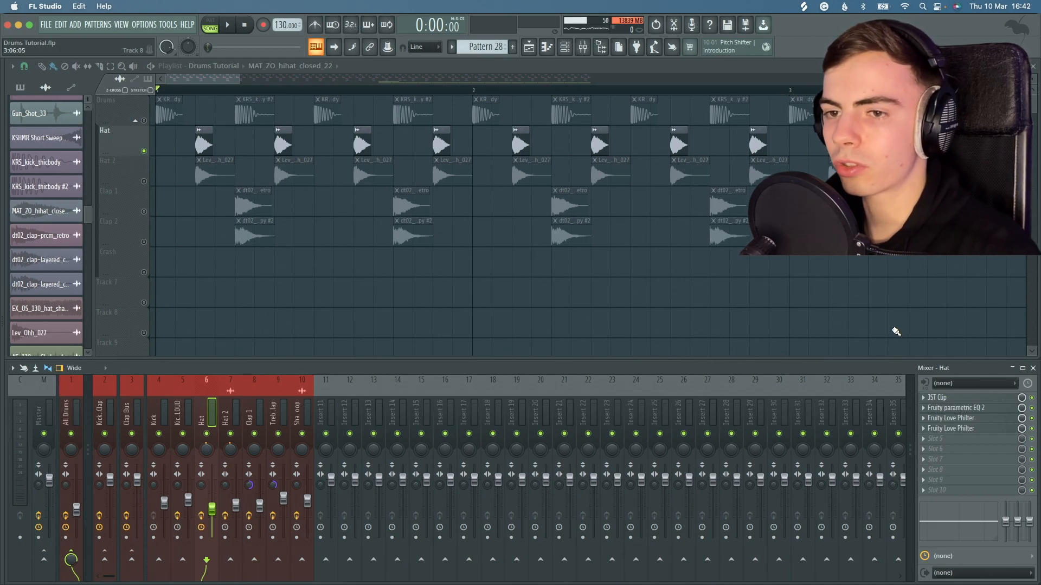
- Examine the settings of the two Fruity Love Philter effects on the Hat mixer track
left_click(980, 423)
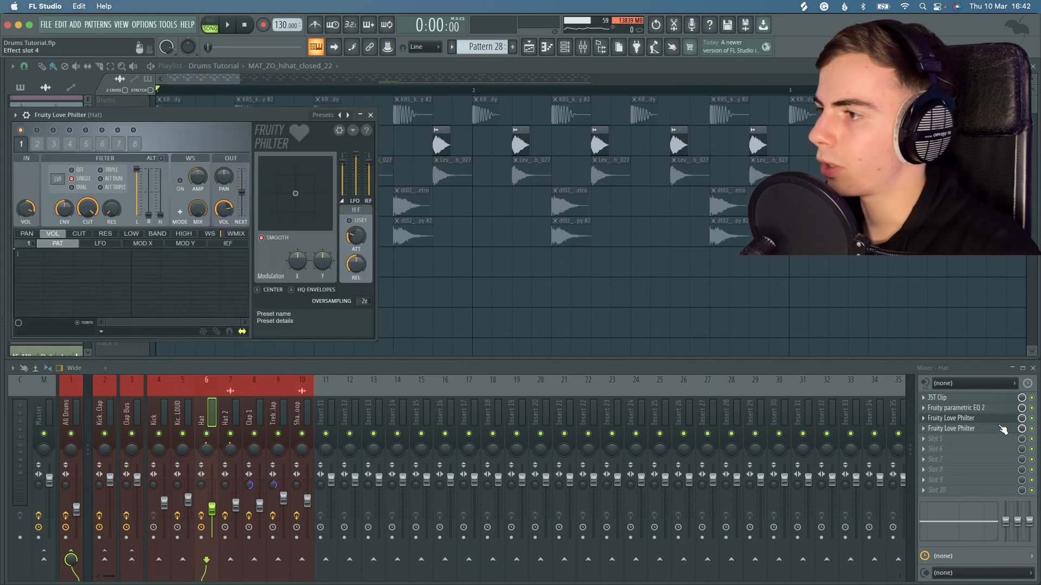
left_click(980, 424)
left_click(983, 430)
left_click(978, 428)
left_click(974, 420)
left_click(974, 419)
left_click(974, 419)
left_click(974, 419)
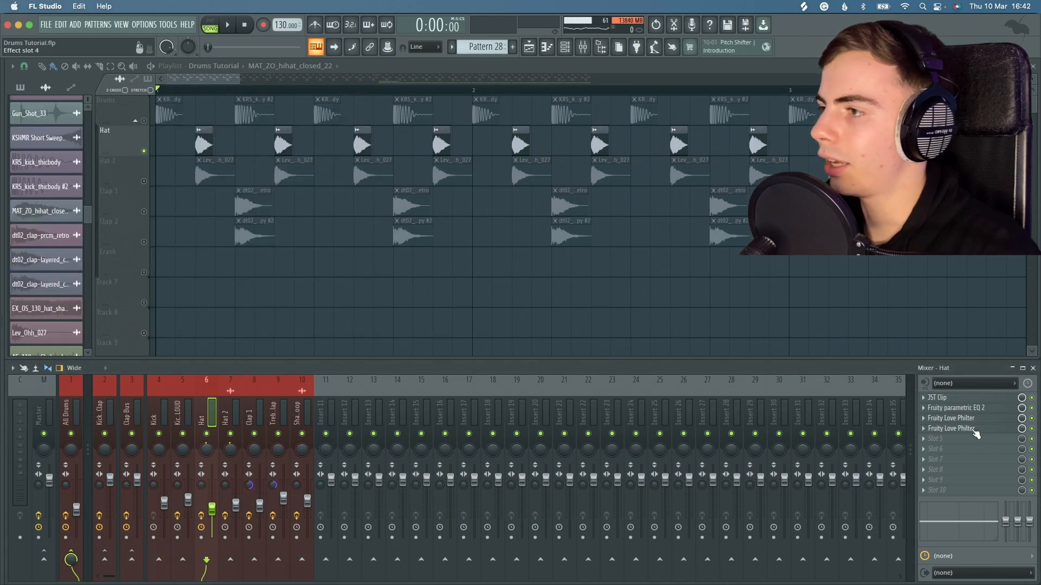
- Compare the hat's sound with the second Fruity Love Philter active and bypassed, leaving the effect enabled
left_click(974, 428)
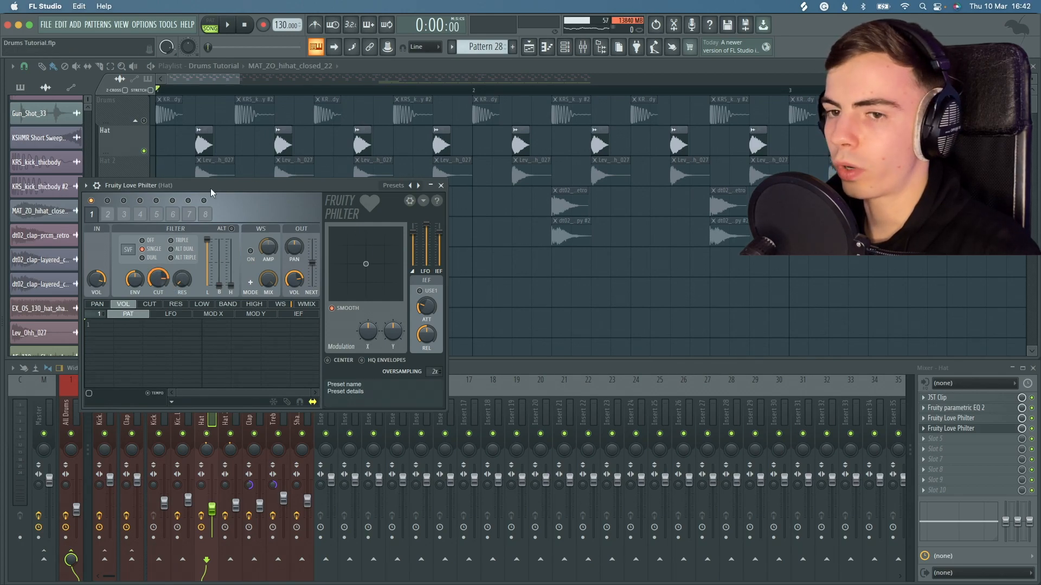
key("space")
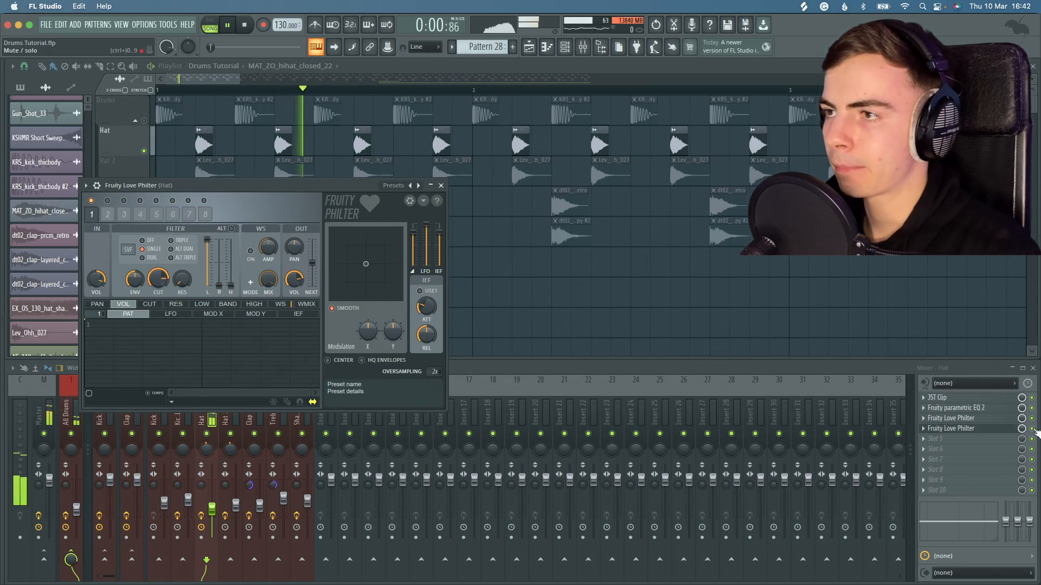
key("space")
key("space")
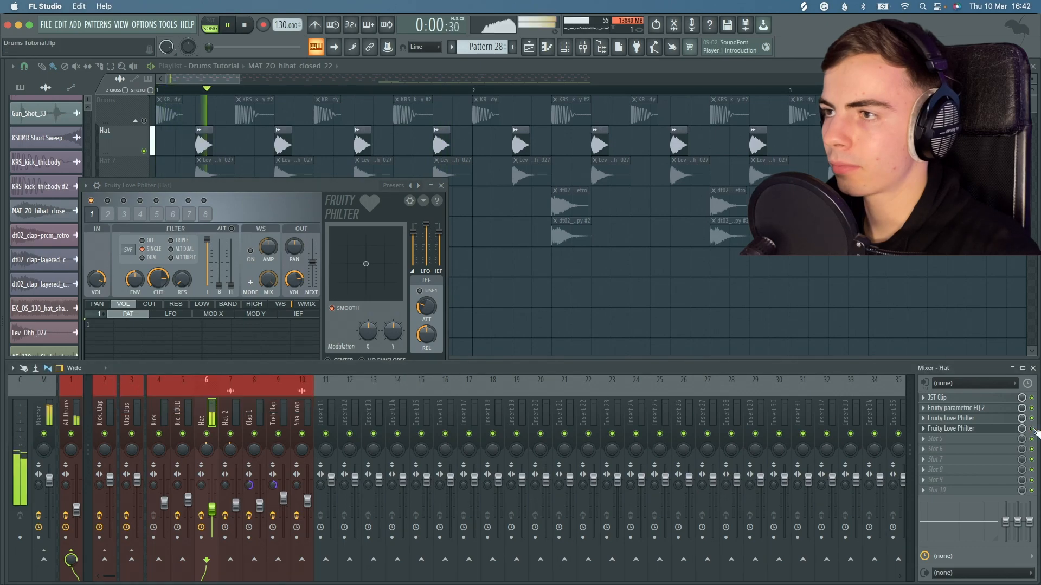
key("space")
left_click(1032, 429)
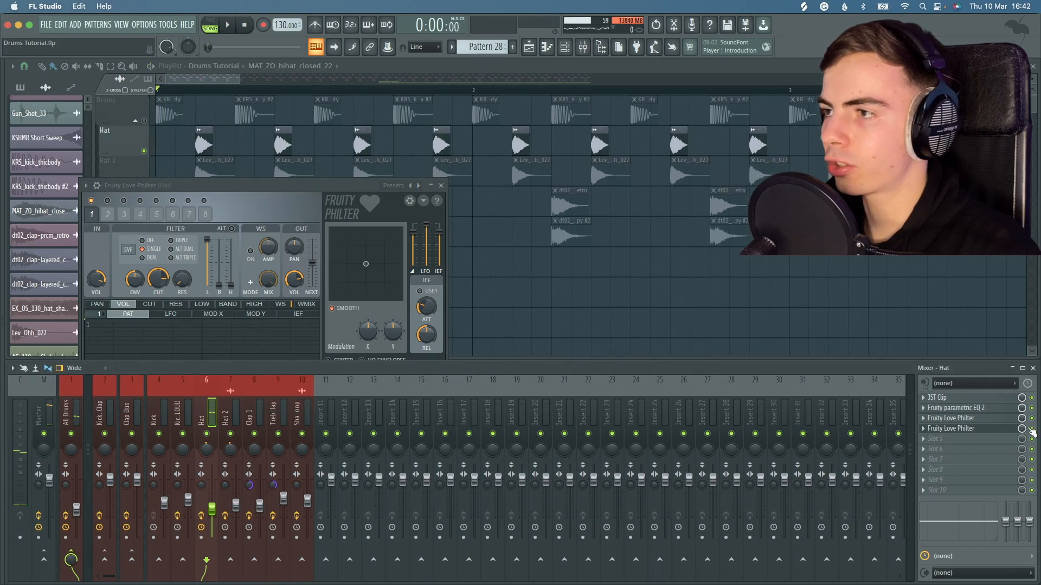
left_click(269, 187)
key("Escape")
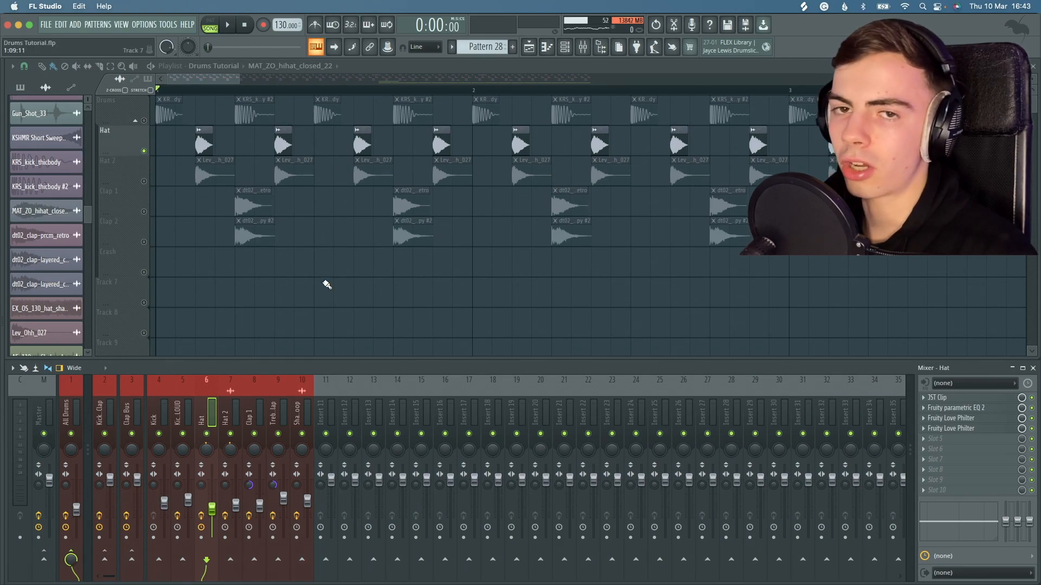
- Display the Hat 2 mixer track's effect chain, mute the Hat playlist track and unmute Hat 2
left_click(231, 401)
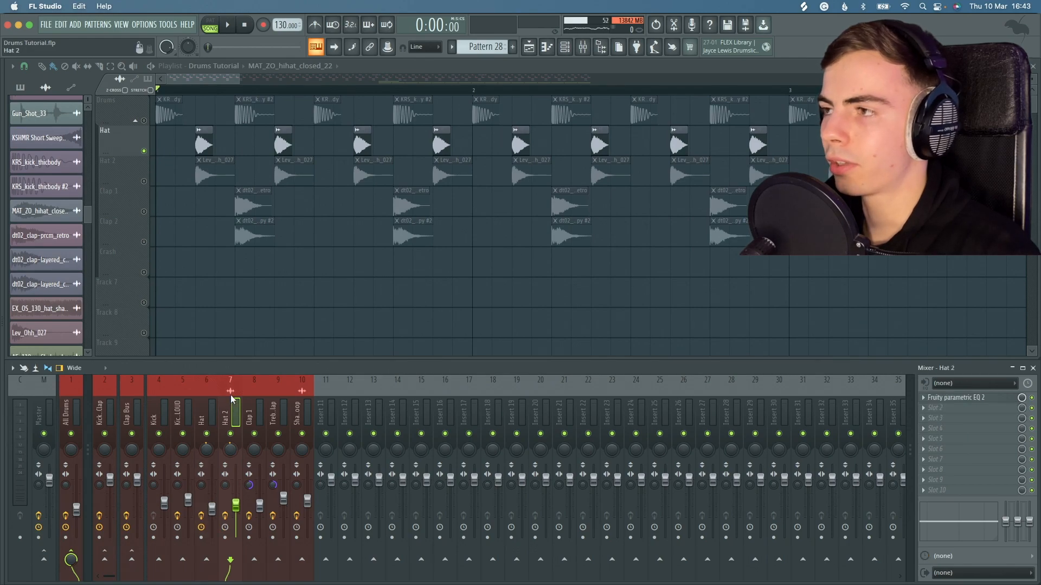
left_click(145, 151)
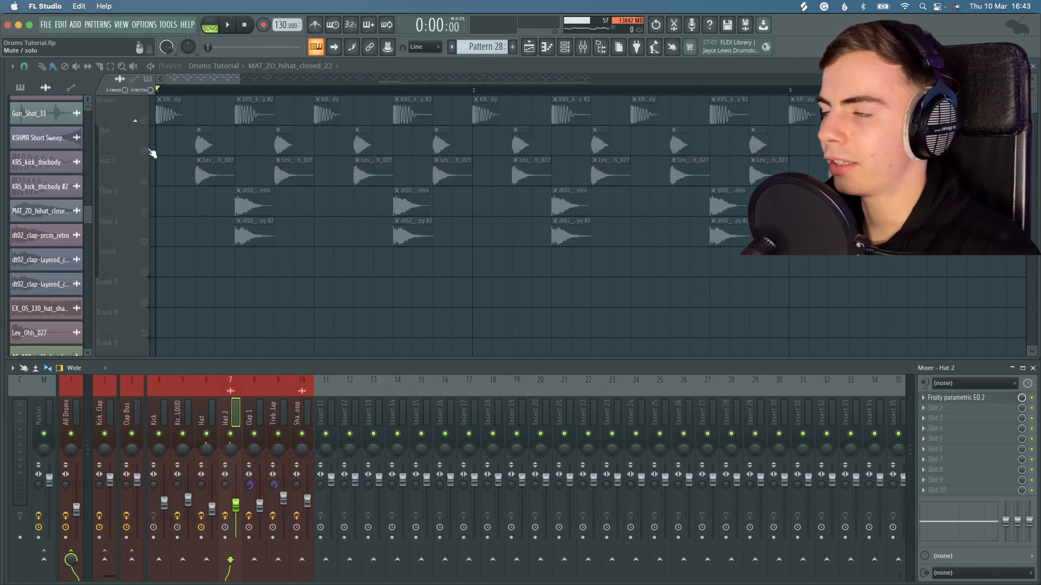
left_click(144, 181)
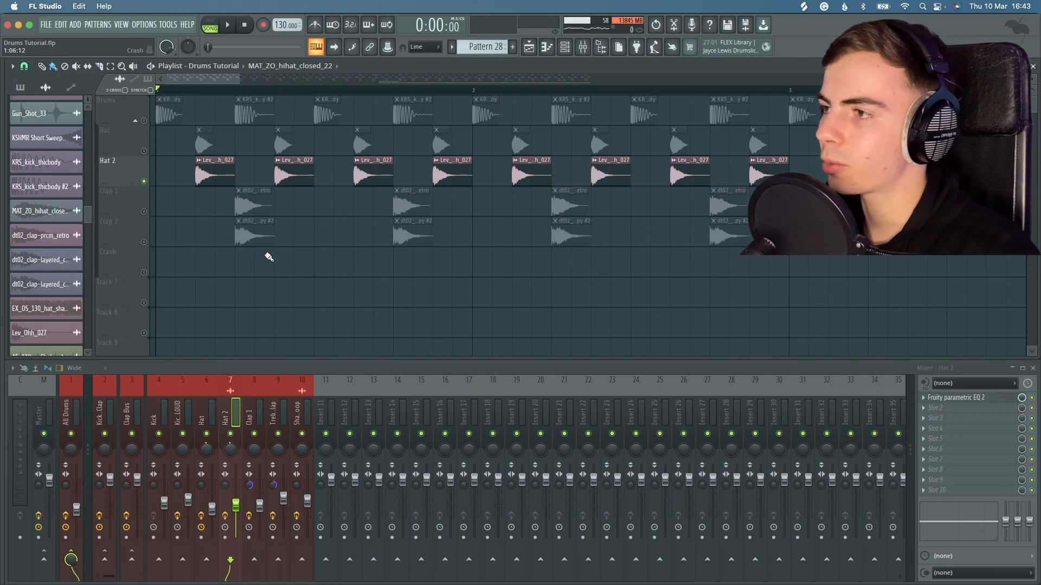
- Listen to the Hat 2 sound by itself and examine the Fruity Parametric EQ 2 curve on its mixer track
key("space")
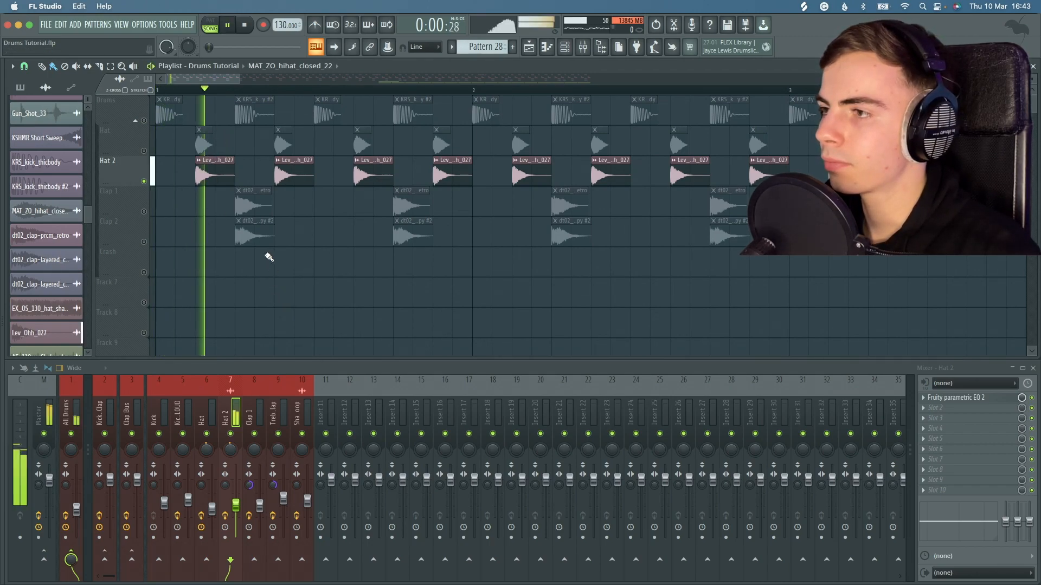
key("space")
left_click(980, 400)
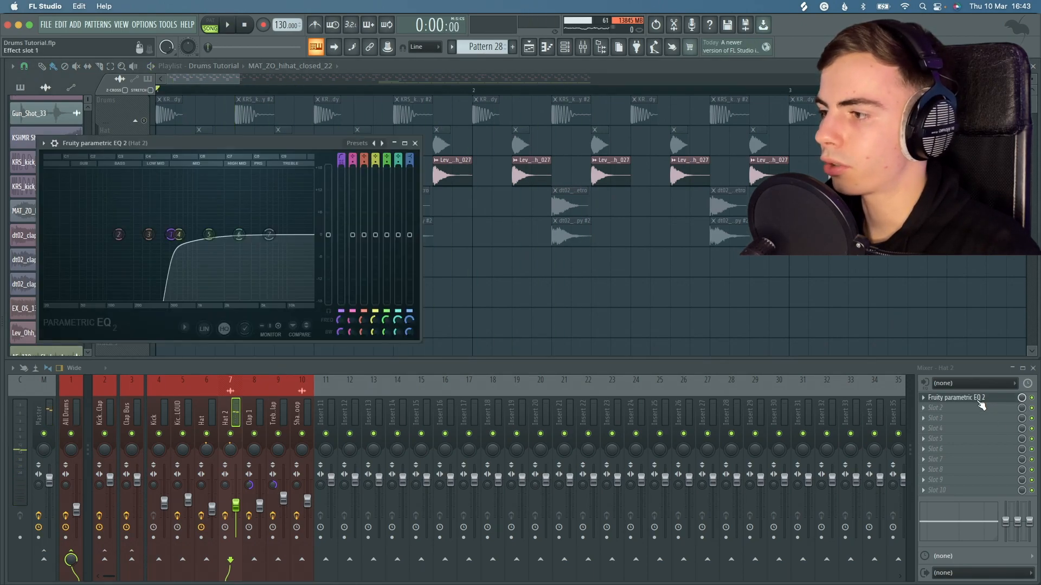
left_click(980, 401)
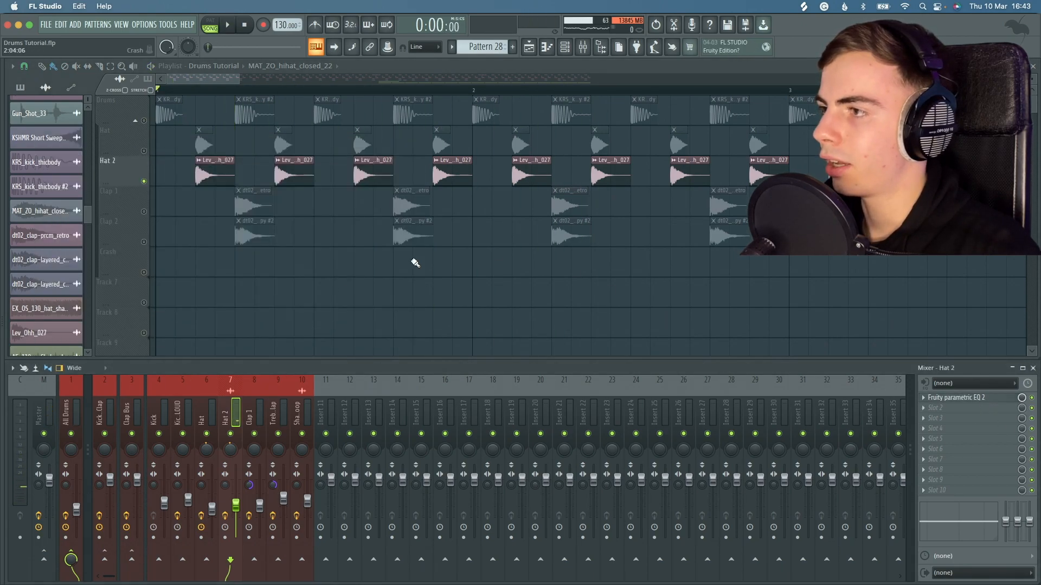
- Play the Hat and Hat 2 playlist tracks together, solo the Hat track, and unmute all playlist tracks
left_click(143, 151)
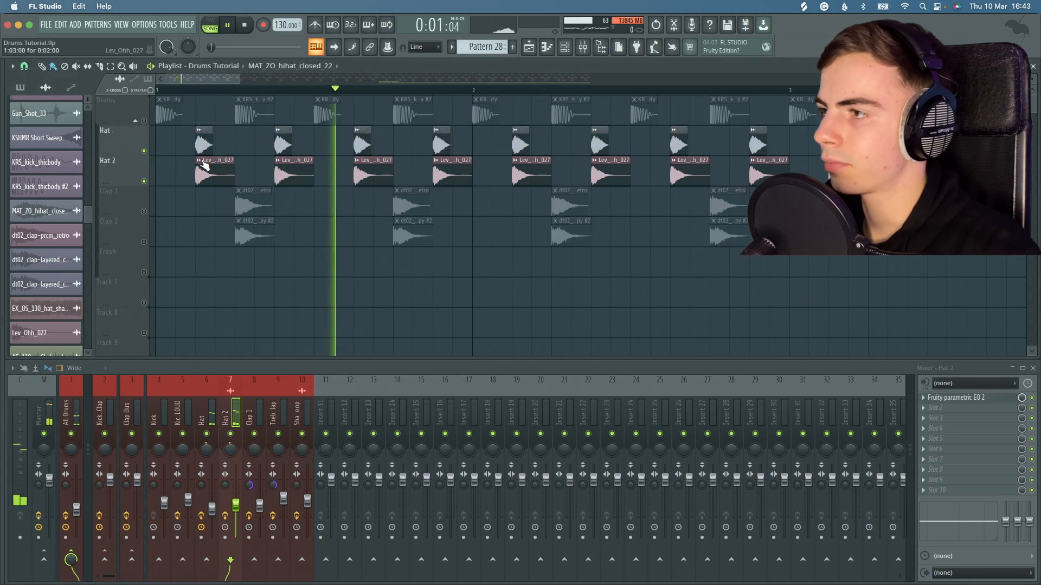
left_click(144, 152)
key("space")
left_click(144, 181)
right_click(141, 126)
left_click(144, 150)
left_click(144, 150)
left_click(144, 152)
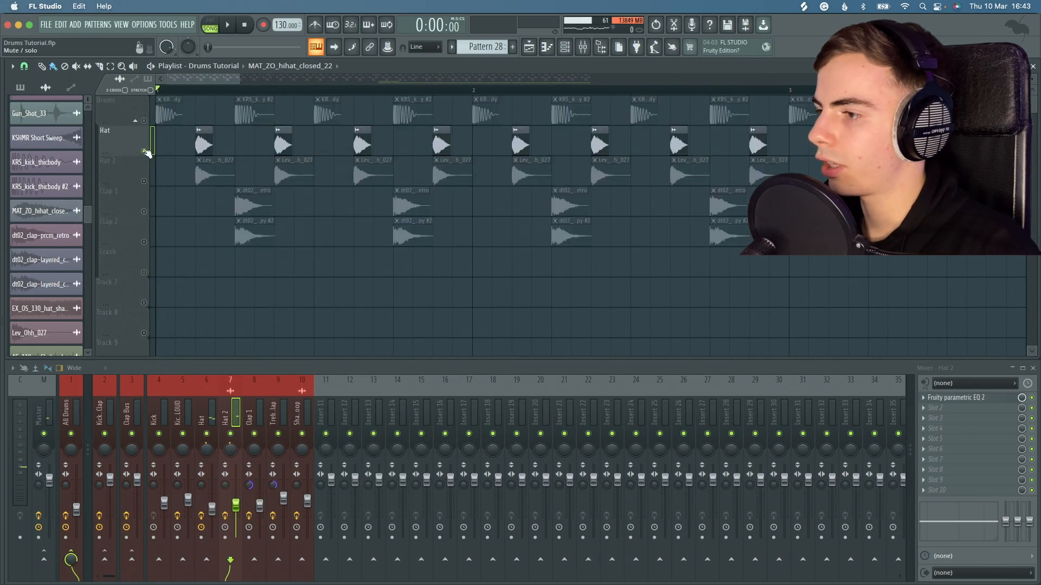
left_click(144, 152)
- Review the hat, Kick + Clap and All Drums mixer tracks, including the Saturation Knob on Kick + Clap
left_click(205, 396)
left_click(225, 397)
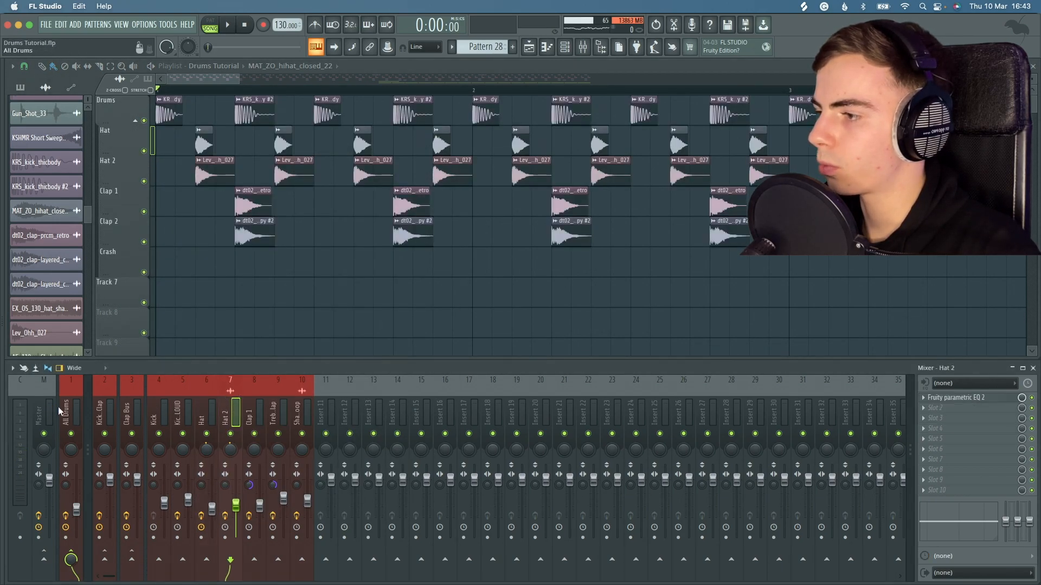
left_click(112, 408)
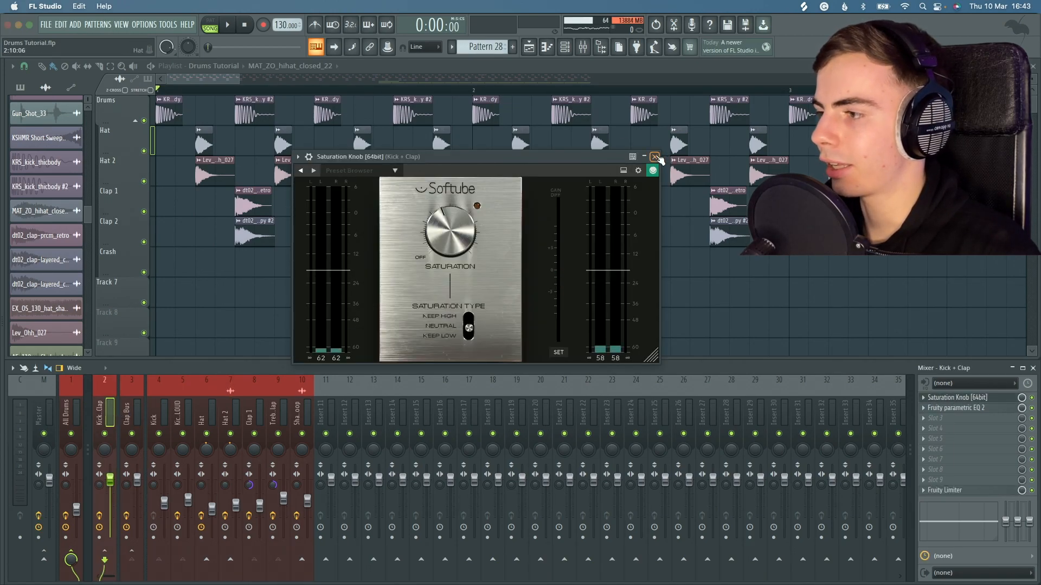
left_click(655, 158)
left_click(70, 412)
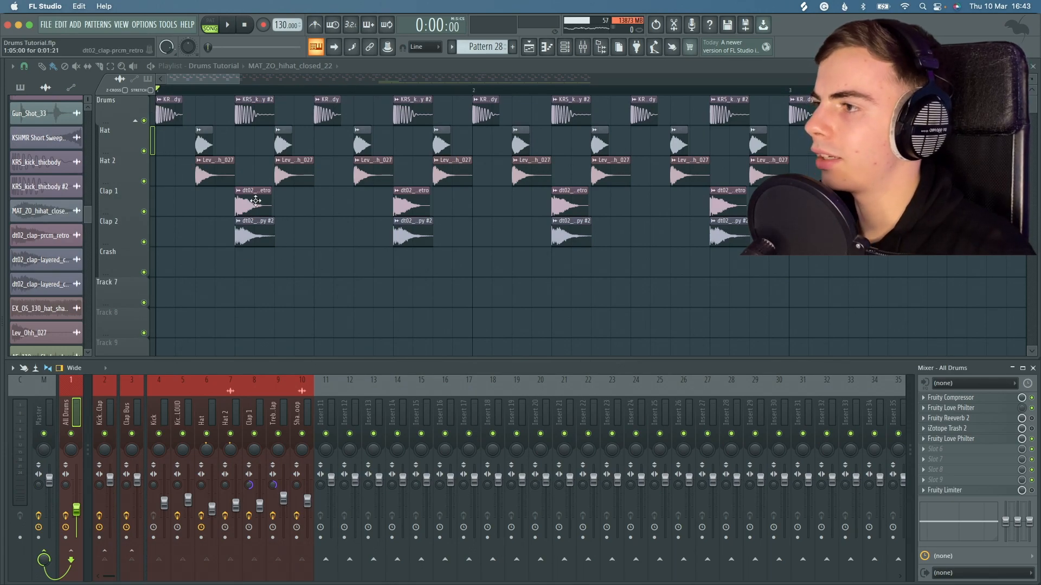
- Display the KRS_kick_thicbody sample settings and audition the kick with the Master, All Drums and Kick + Clap effects bypassed
scroll(174, 117, "up", 4)
double_click(171, 115)
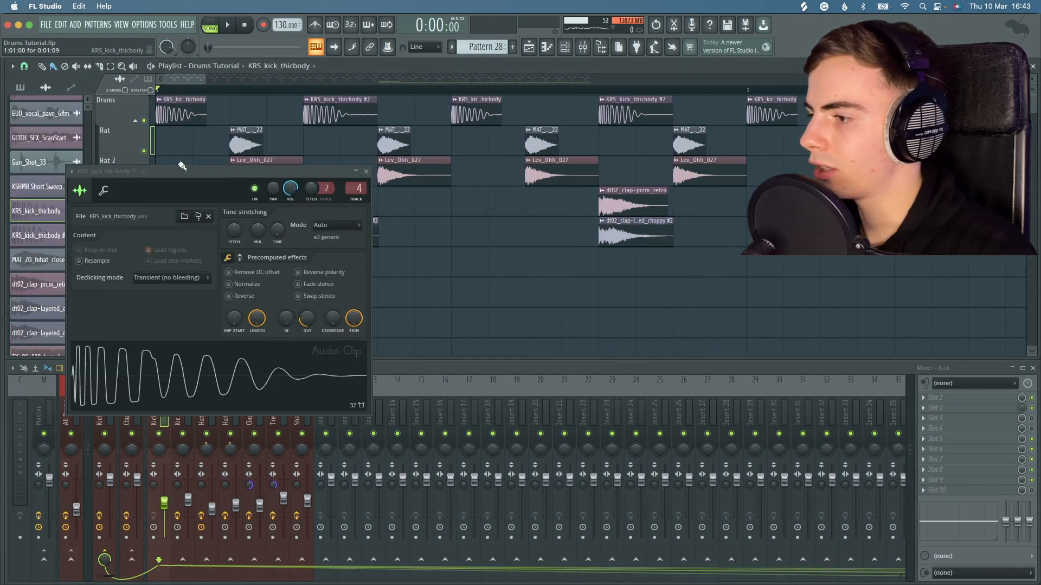
left_click(87, 518)
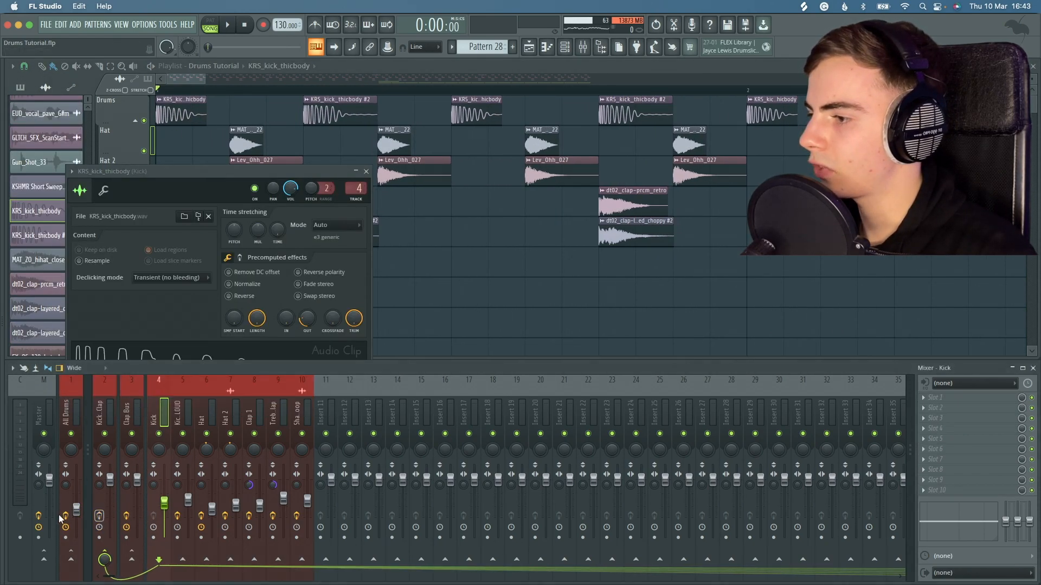
left_click(192, 354)
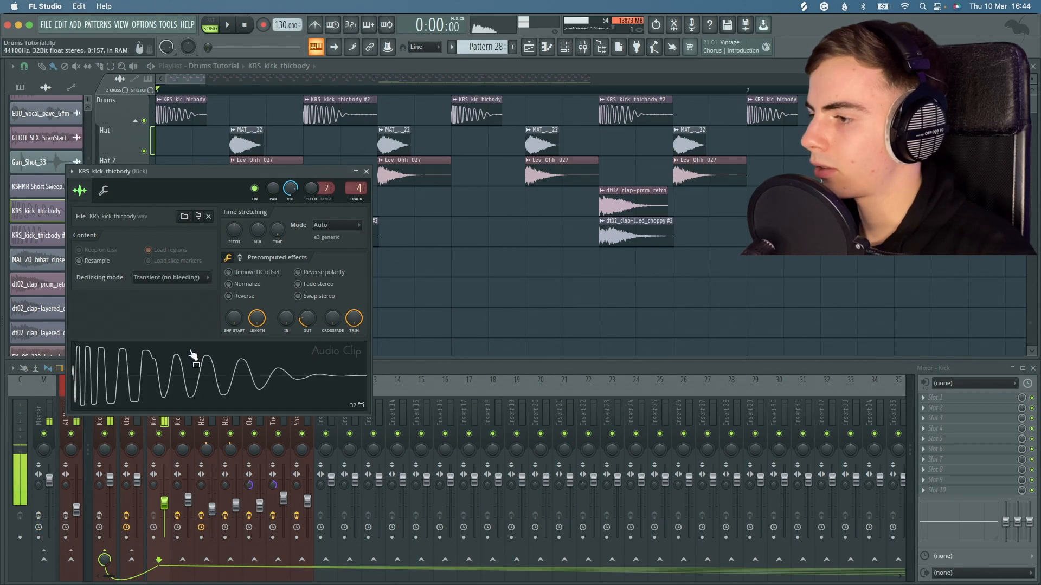
- Reset the Kick mixer track's volume fader to its default level and audition the kick sample
left_click(164, 505)
right_click(164, 505)
key("c")
right_click(164, 505)
key("p")
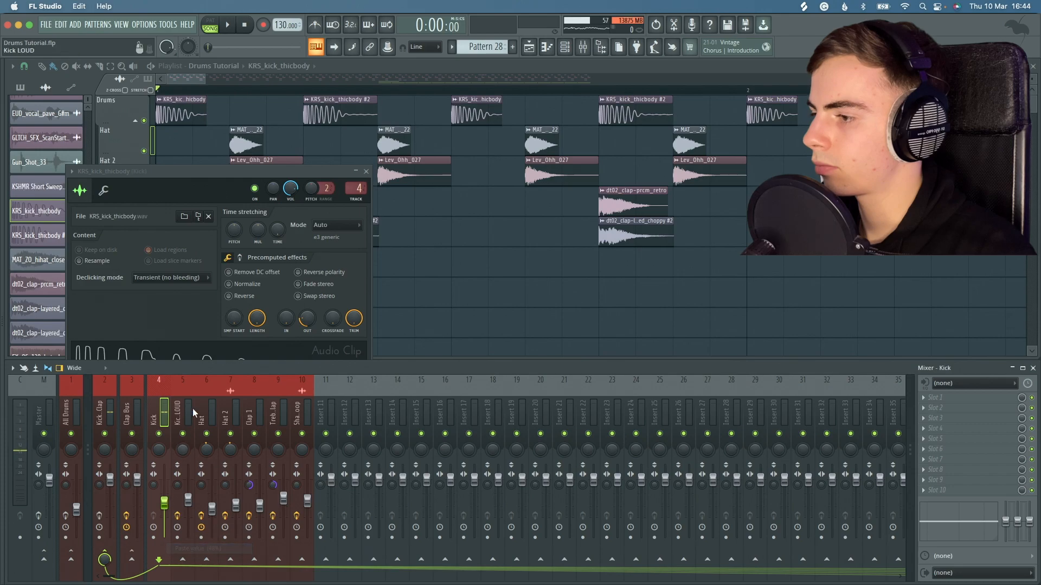
right_click(164, 505)
key("c")
right_click(164, 505)
left_click(182, 406)
left_click(189, 339)
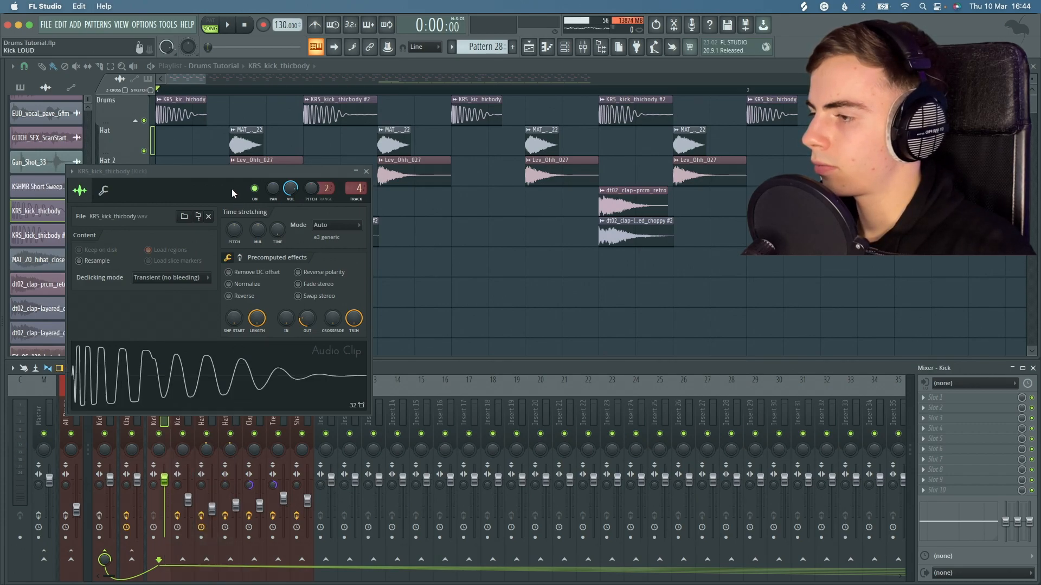
- Set the kick sample's fade out to 0% and compare its sound with the faded version
left_click(249, 378)
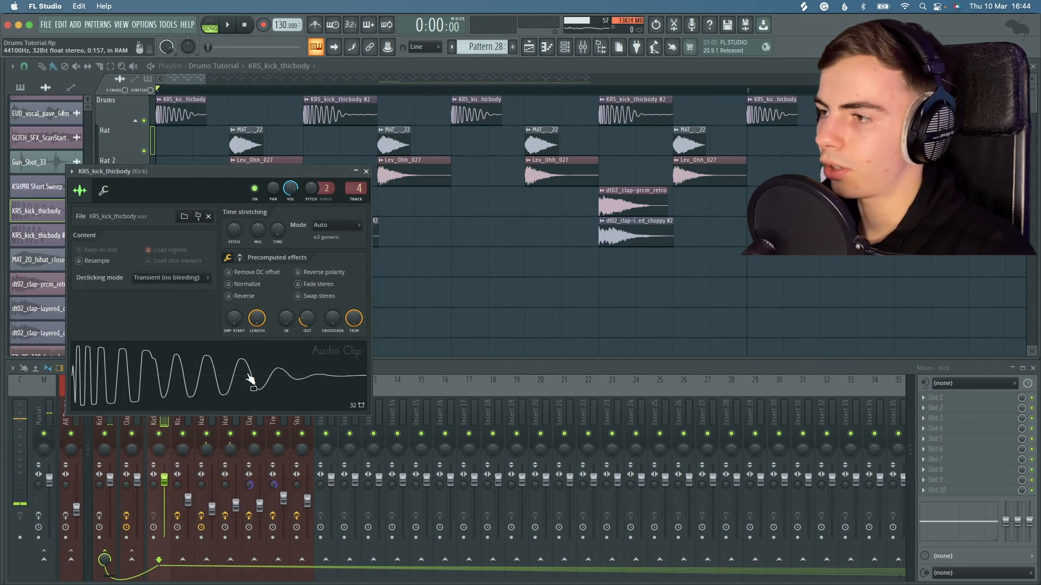
left_click_drag(305, 321, 261, 362)
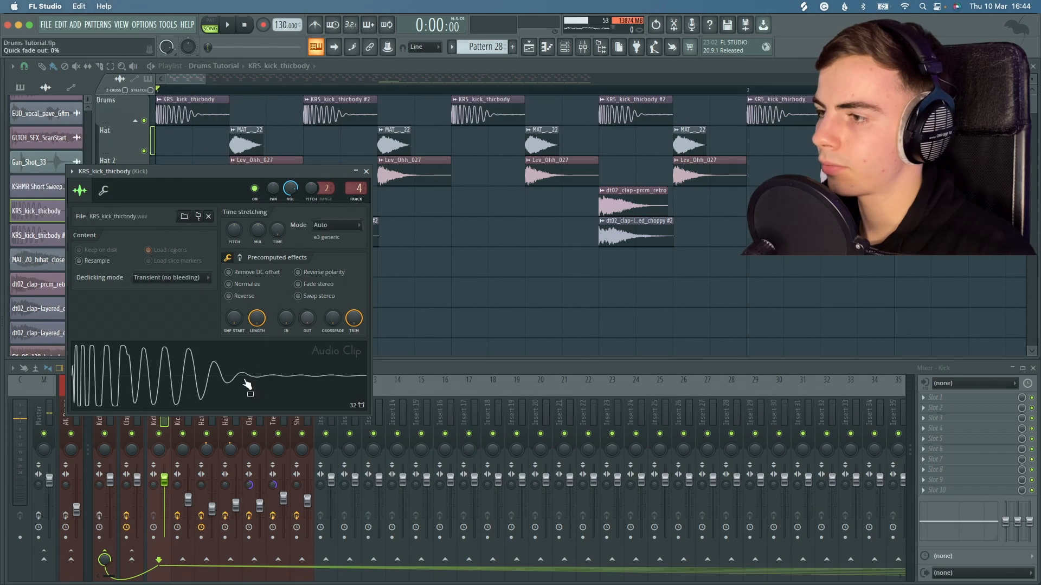
left_click(240, 388)
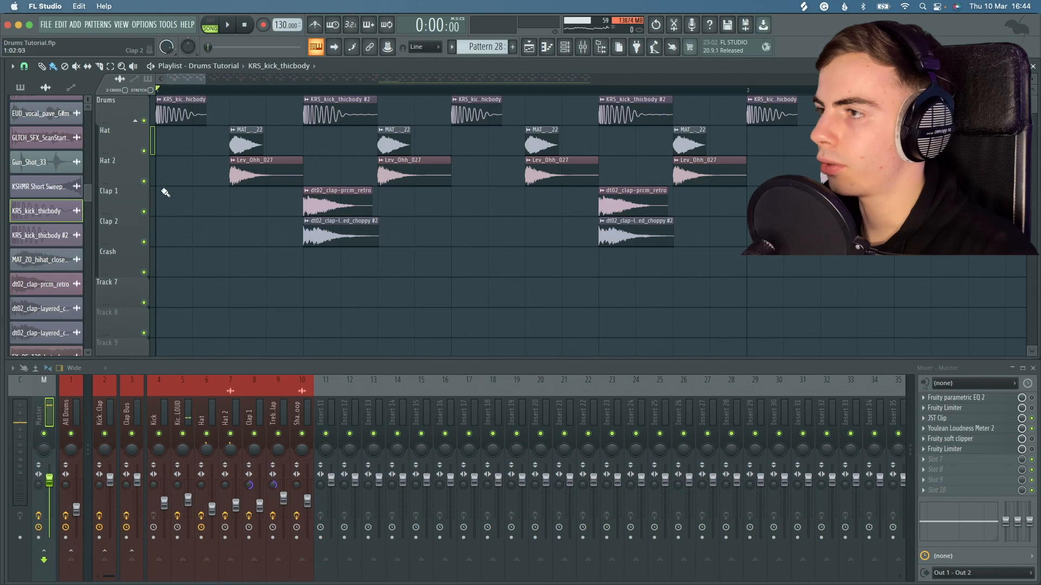
- Examine the sample settings and waveform of MAT_ZO_hihat_closed_22, then close its window
right_click(145, 153)
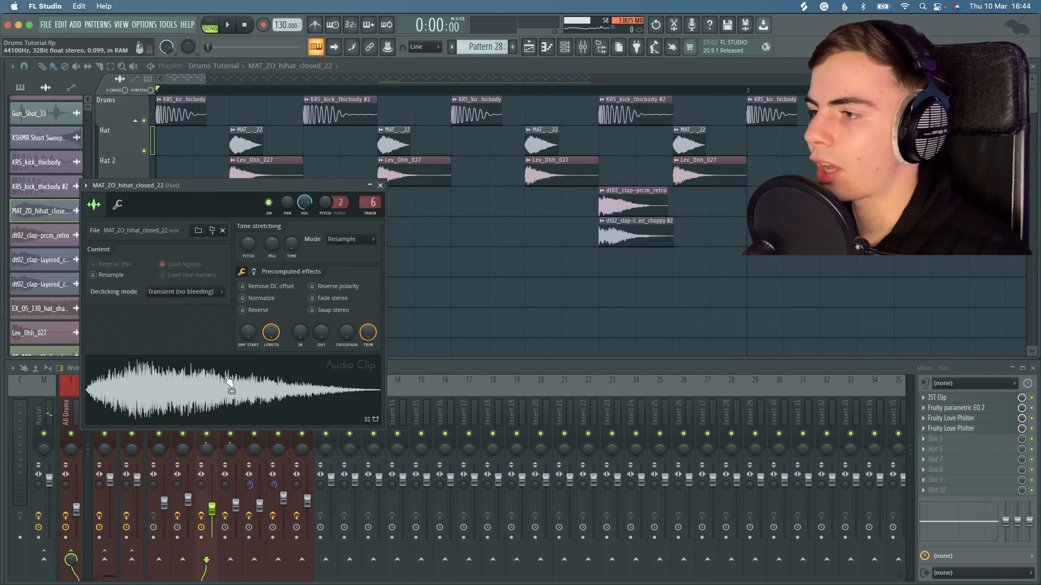
left_click_drag(226, 188, 399, 236)
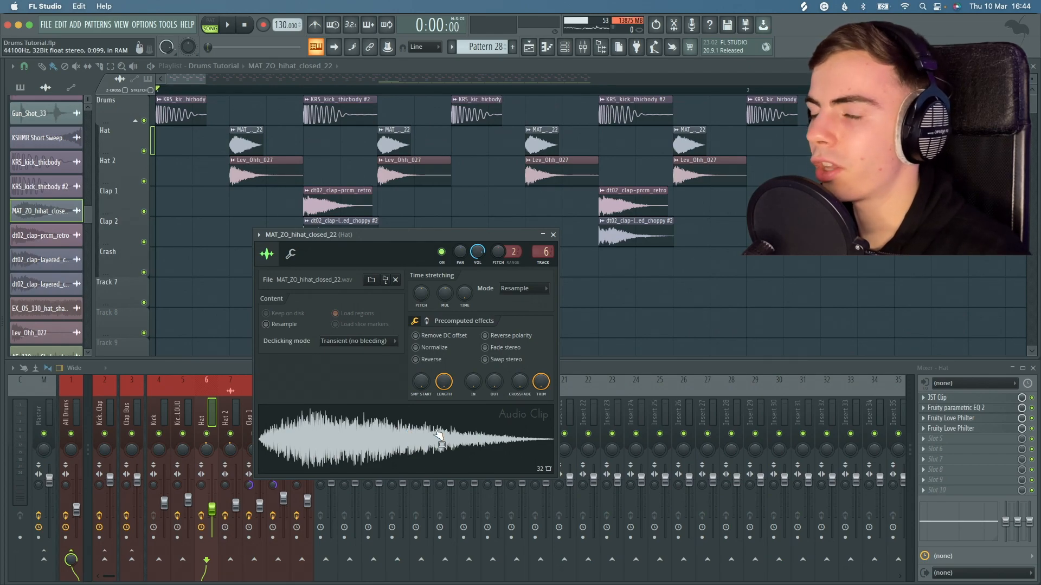
key("Escape")
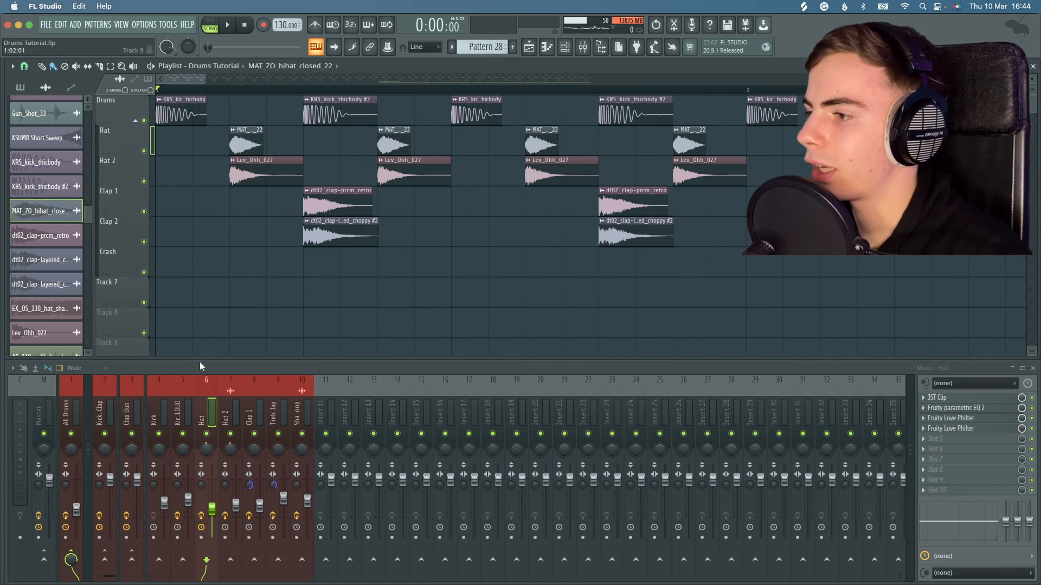
- Display the All Drums mixer track's effect chain and examine its Fruity Compressor settings
left_click(111, 392)
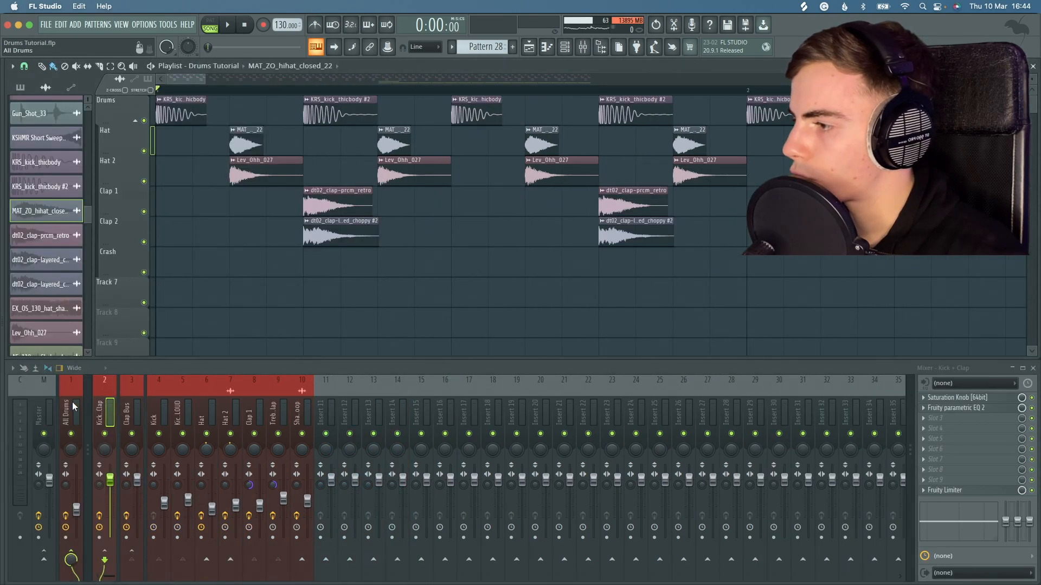
left_click(72, 402)
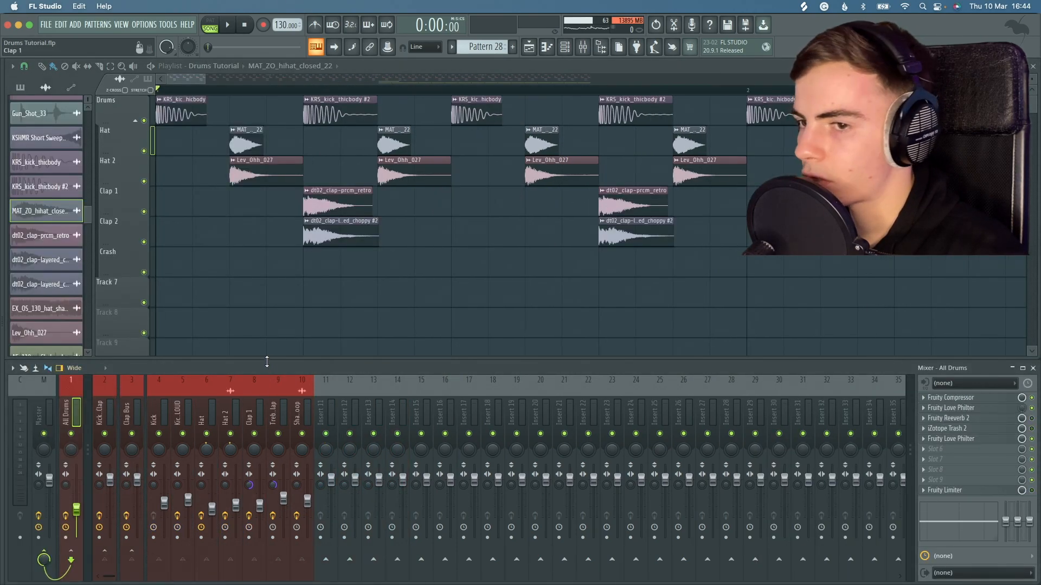
left_click(997, 399)
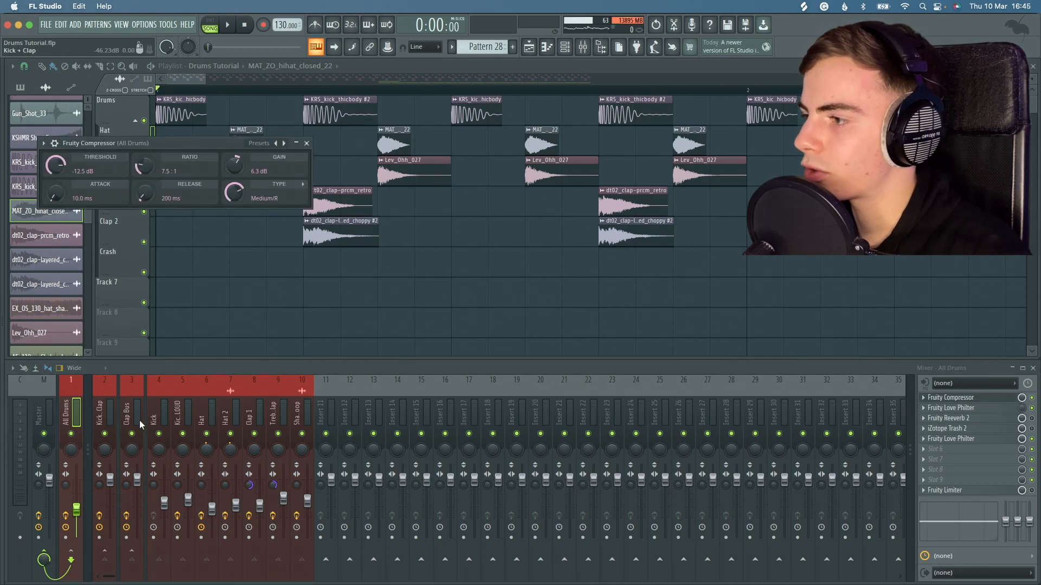
- Compare the full drums with the All Drums Fruity Compressor active and bypassed, leave it enabled and close its window
key("space")
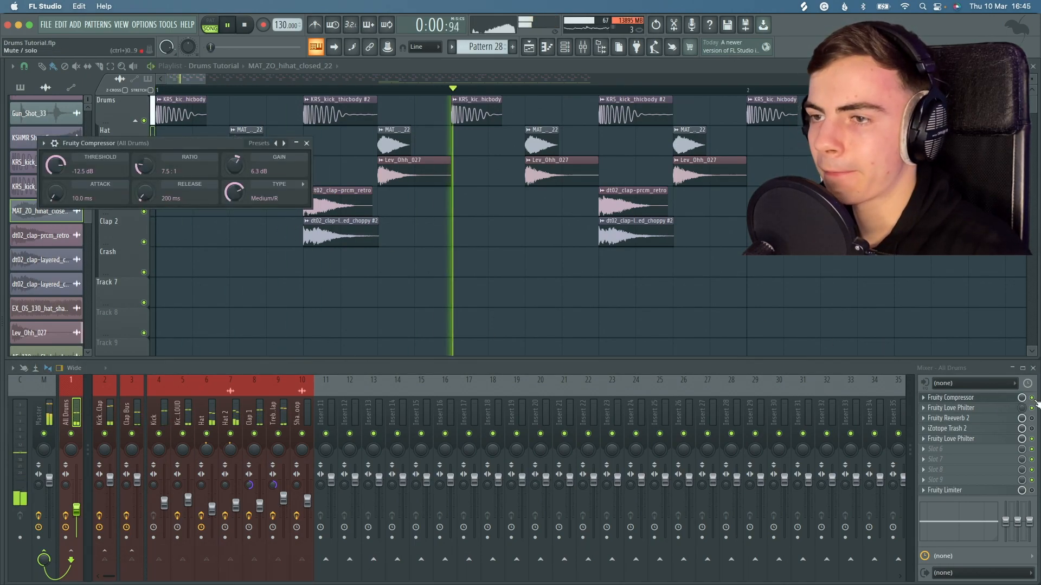
left_click(1034, 400)
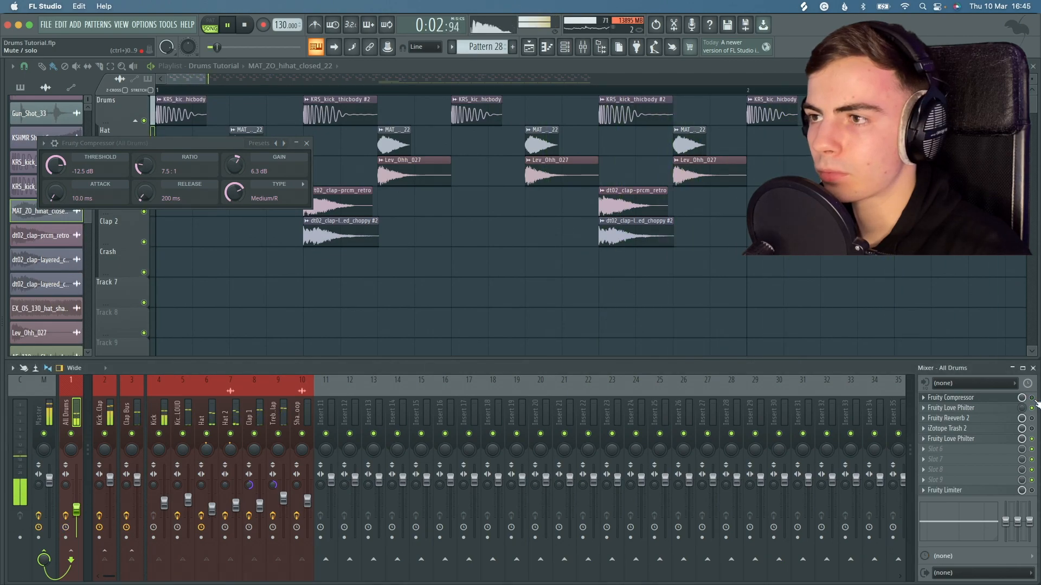
key("space")
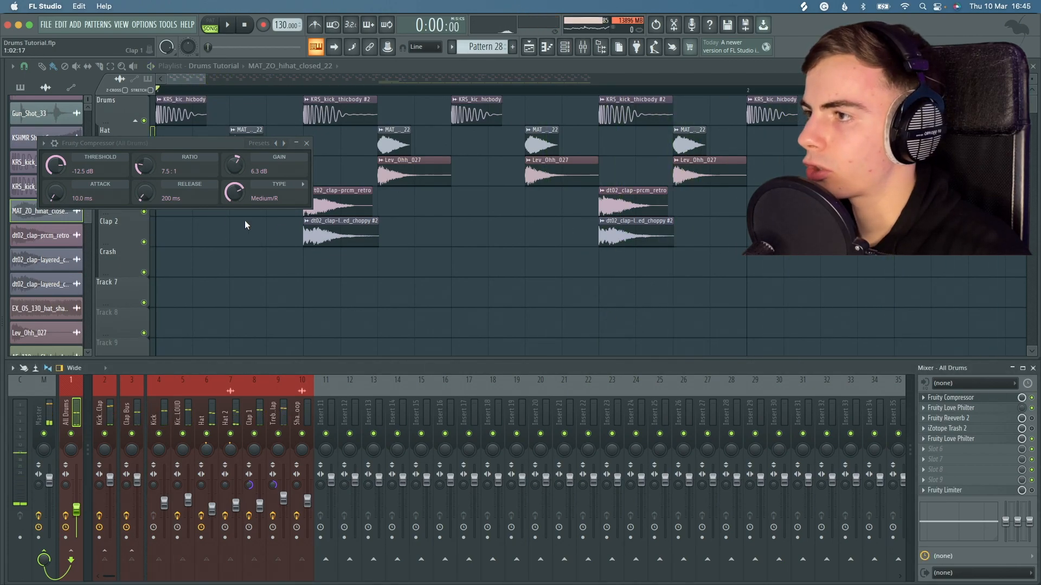
left_click_drag(201, 143, 256, 282)
key("space")
left_click(1032, 397)
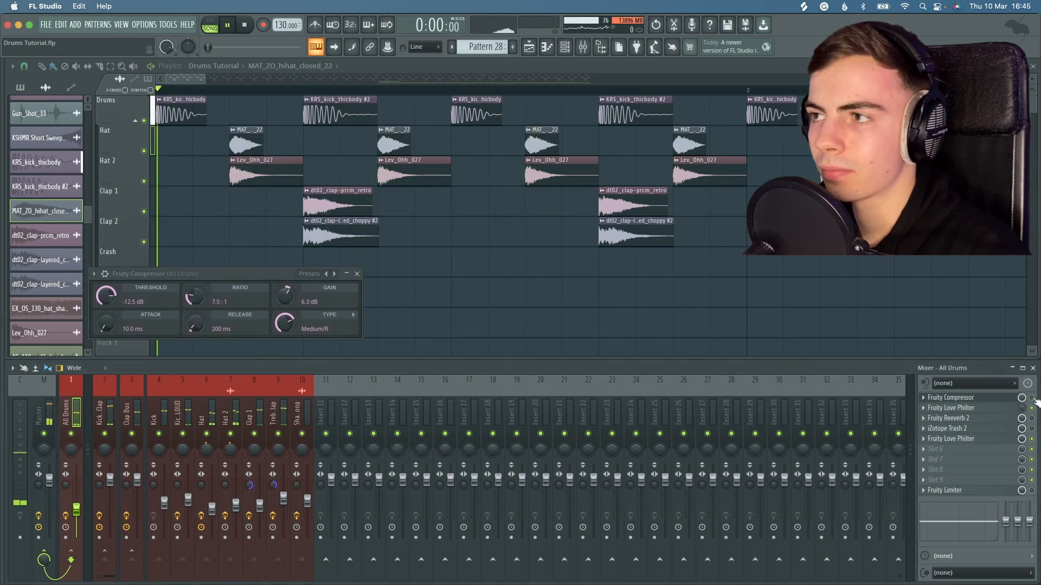
key("space")
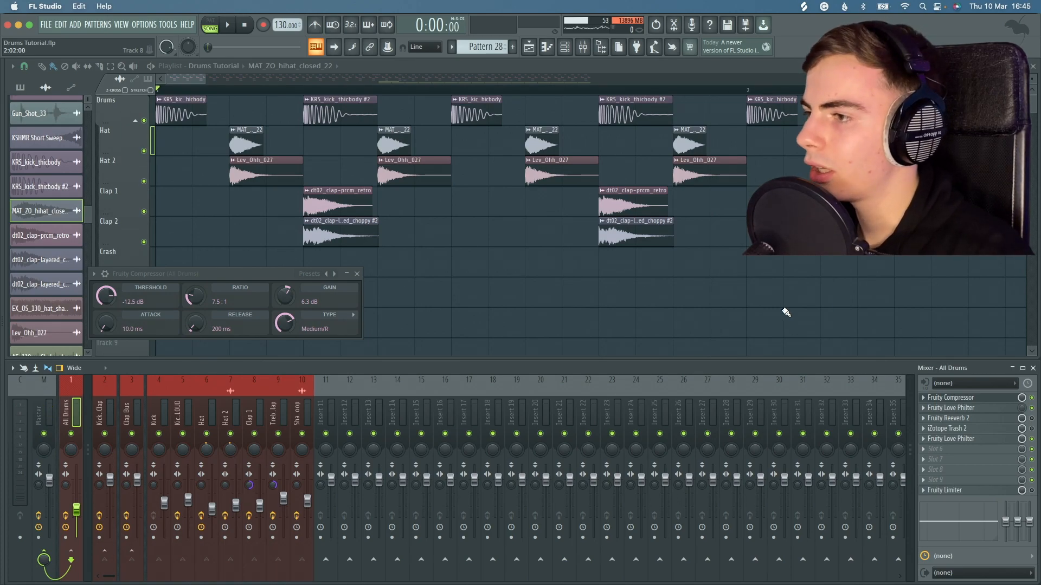
key("F9")
left_click(356, 274)
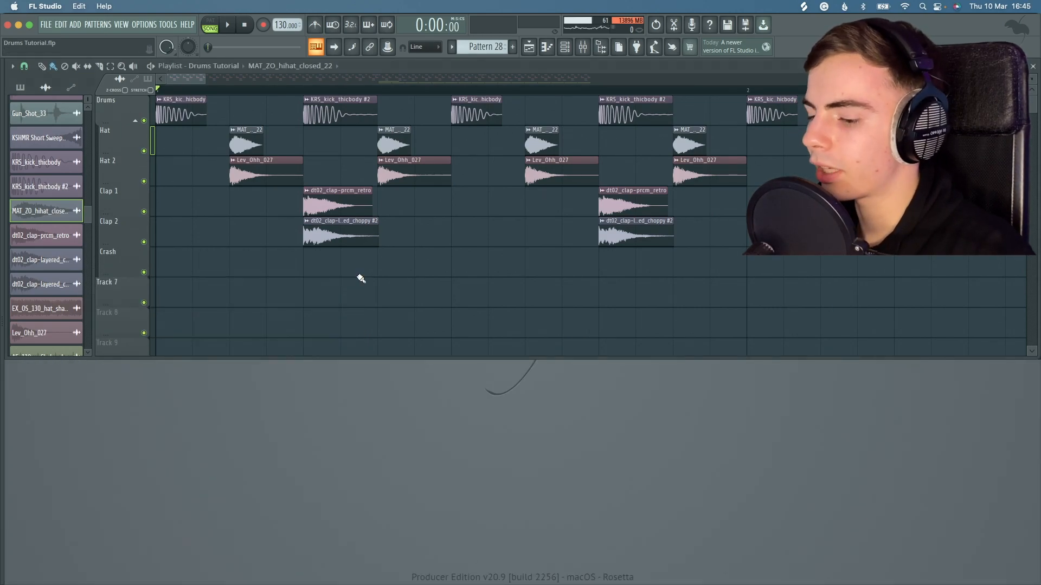
key("F9")
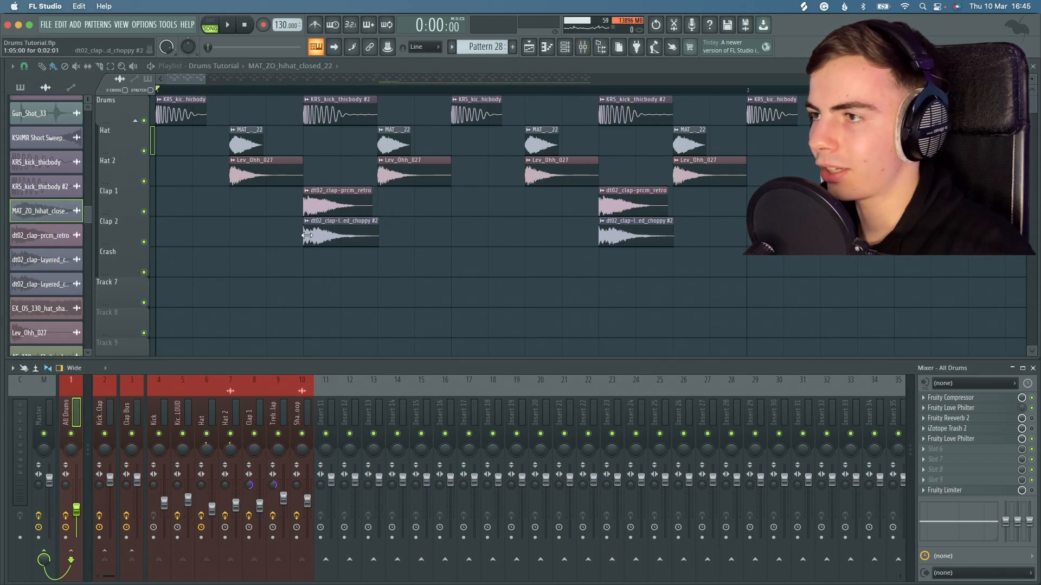
- Examine the second Fruity Love Philter on All Drums and compare the drums with it active and bypassed
scroll(306, 235, "down", 5)
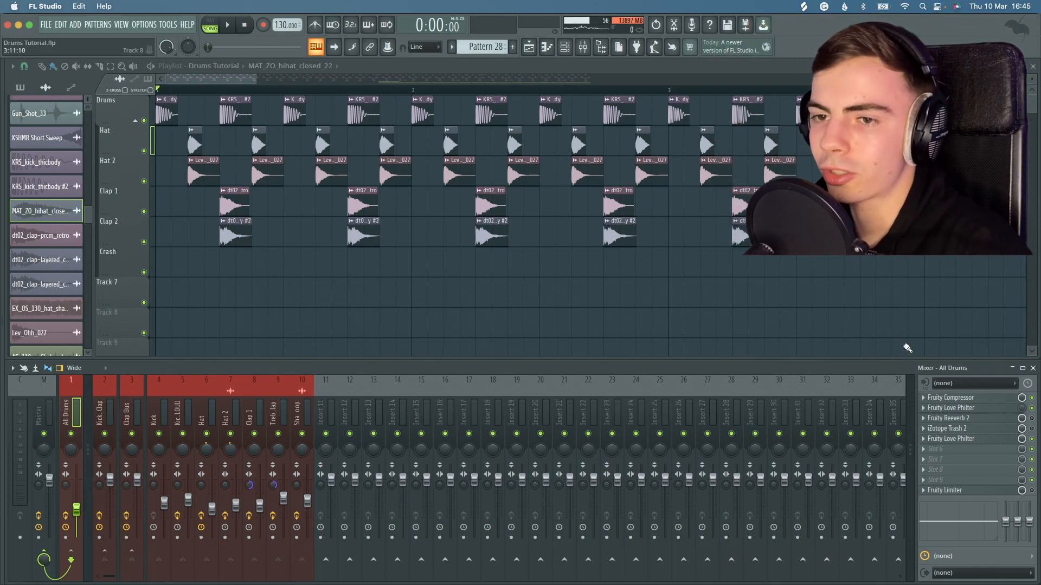
left_click(981, 439)
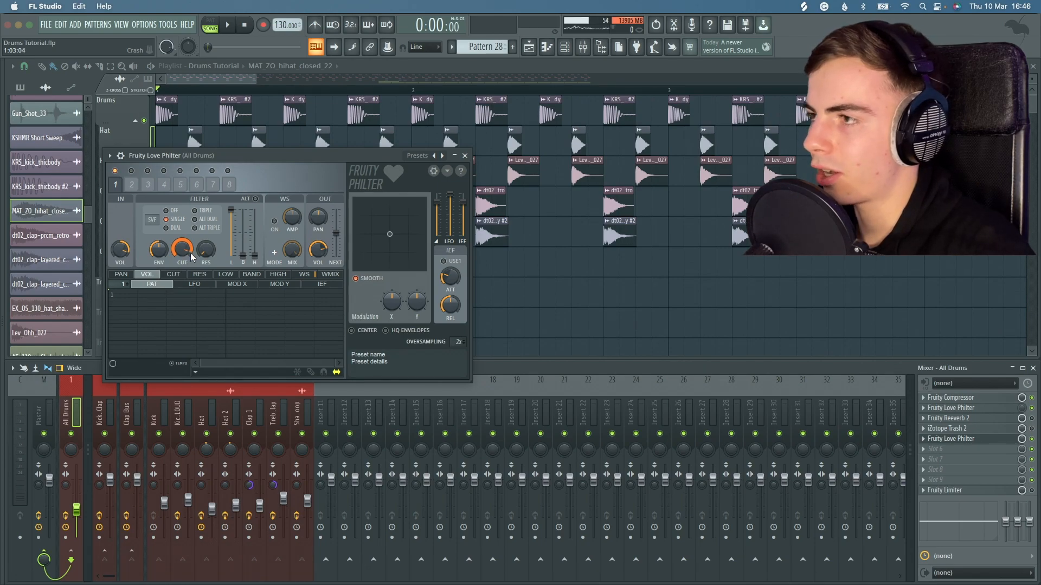
key("Escape")
key("space")
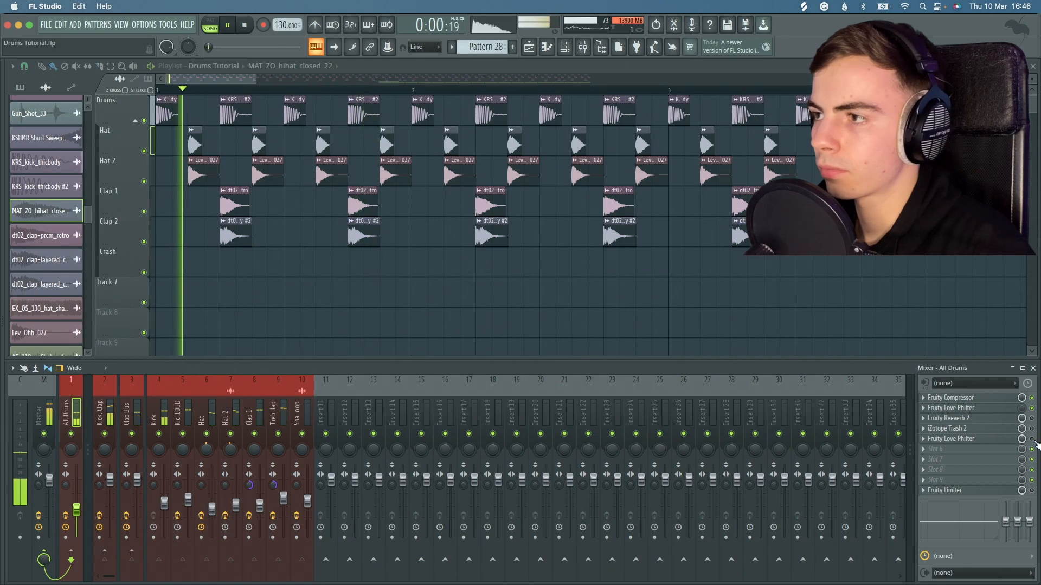
key("space")
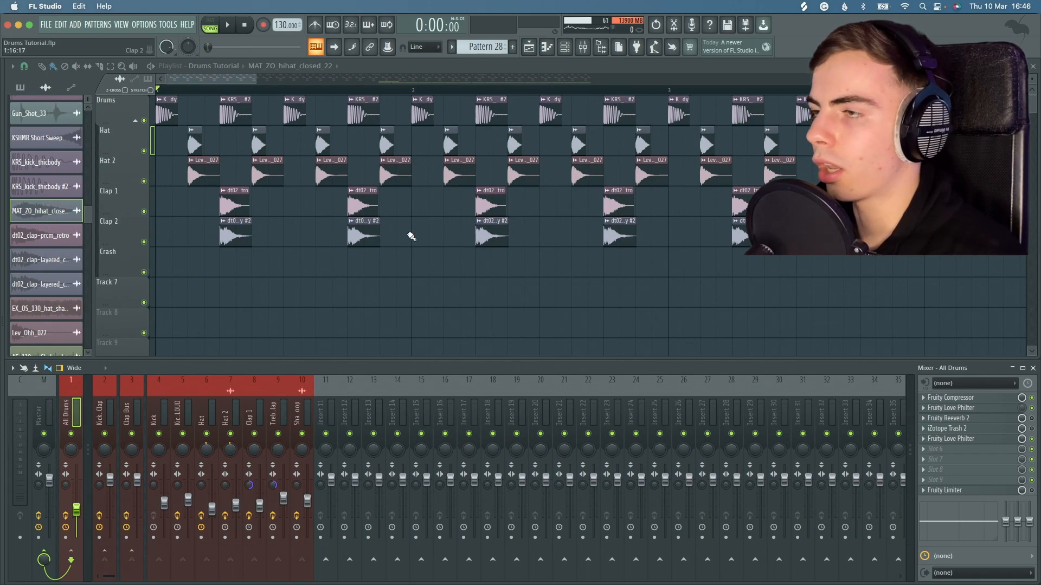
- Display the Master mixer track's effect chain and open the JST Clip effect to examine its settings
left_click(46, 400)
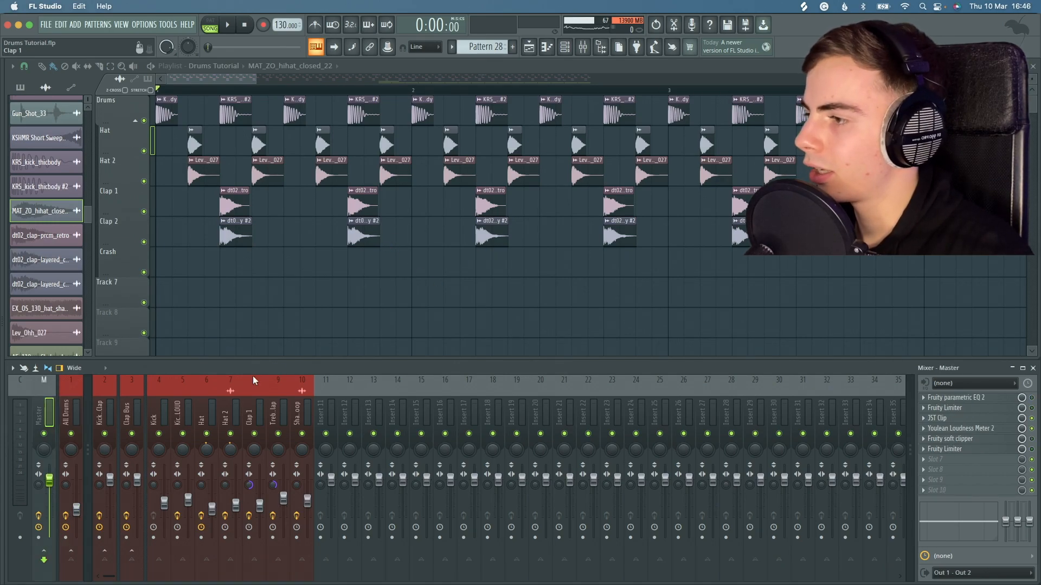
left_click(956, 420)
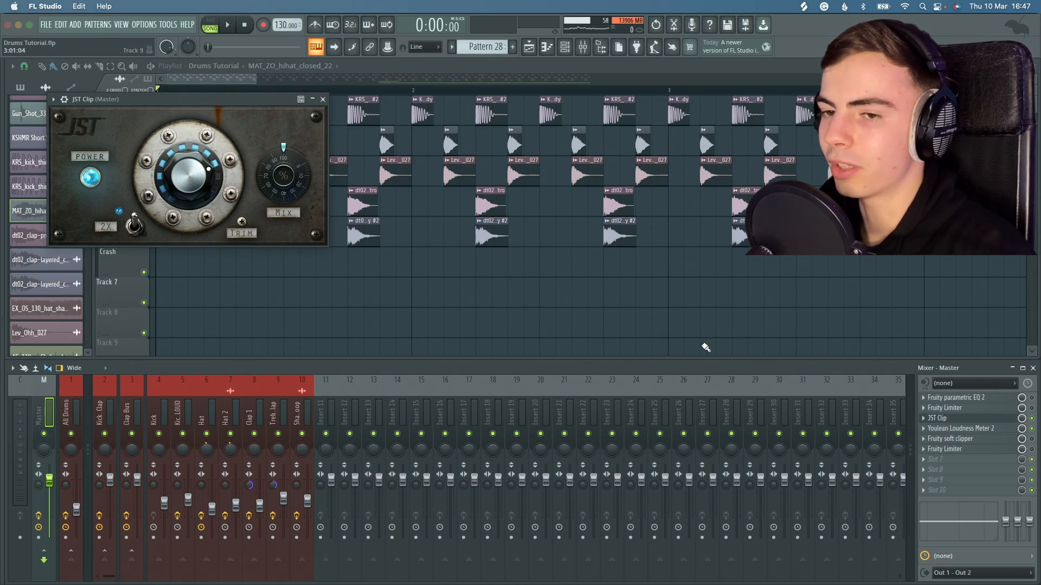
- Play the drums to compare them with the Master's JST Clip active and bypassed, and close its window
key("space")
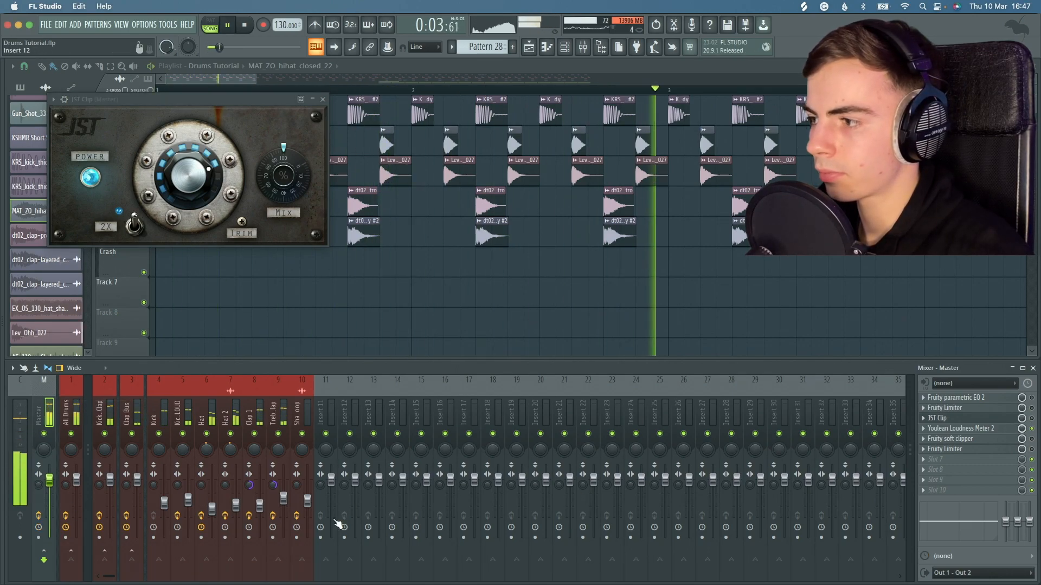
key("space")
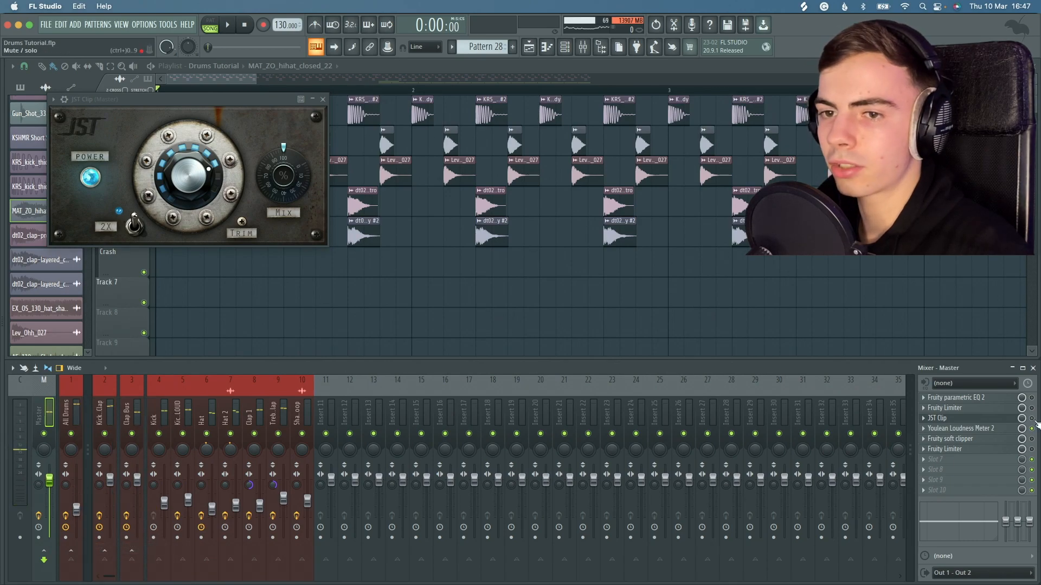
left_click(968, 420)
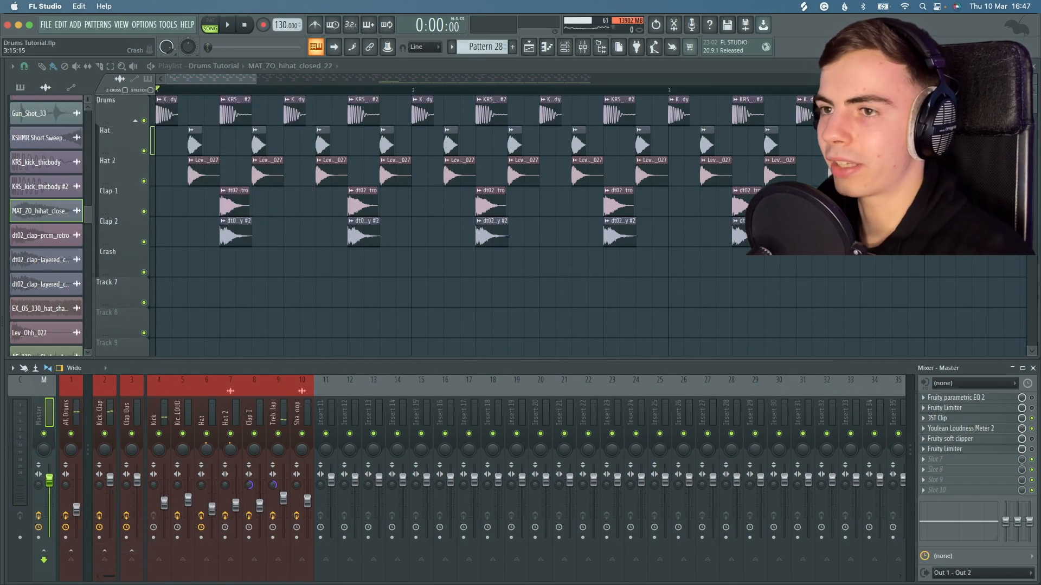
- Open the Master's Fruity soft clipper and second Fruity Limiter, arrange their windows side by side and enable both effects
left_click(1012, 439)
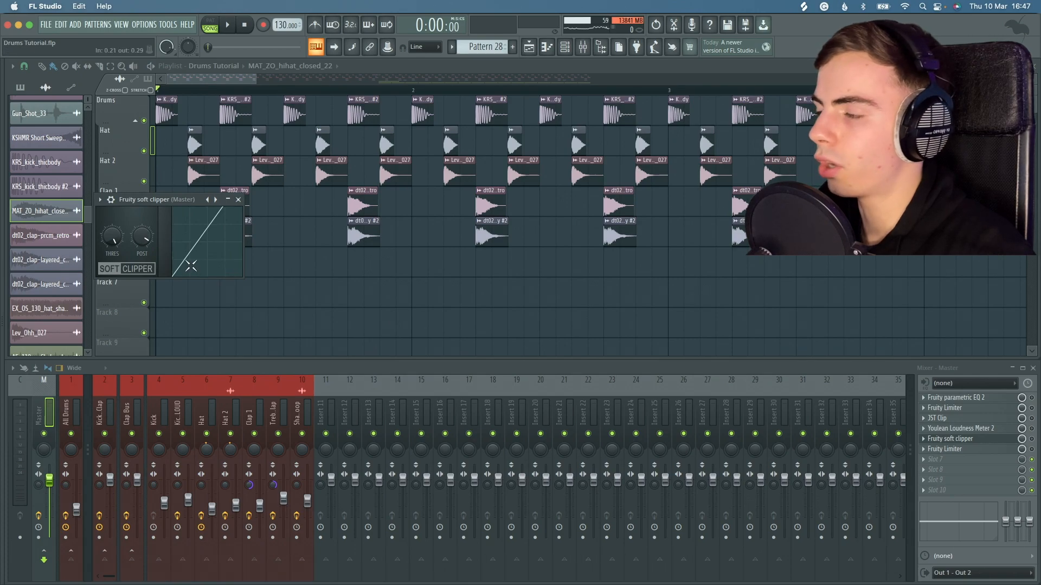
left_click_drag(176, 199, 287, 223)
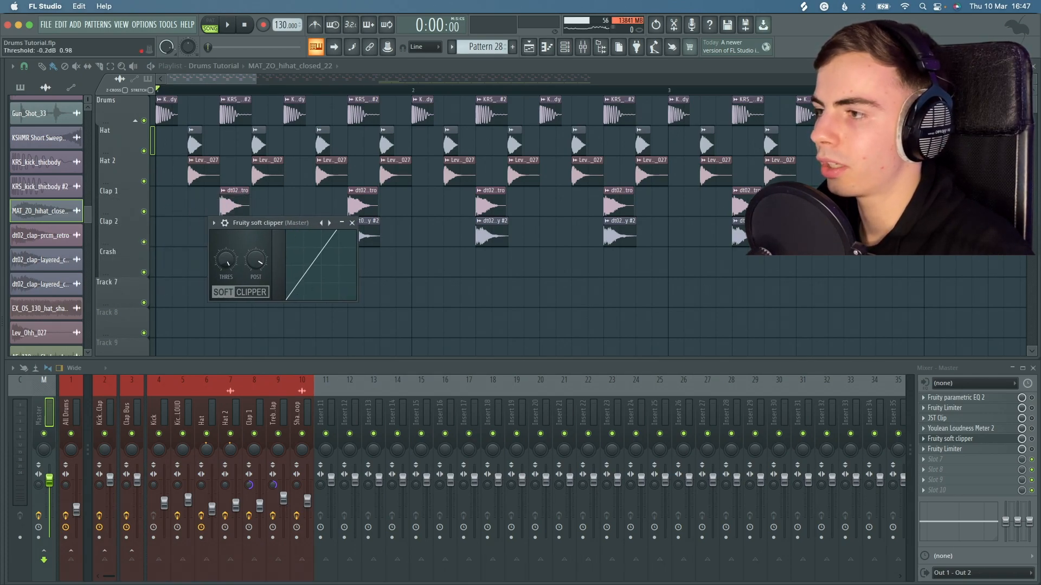
left_click(1031, 450)
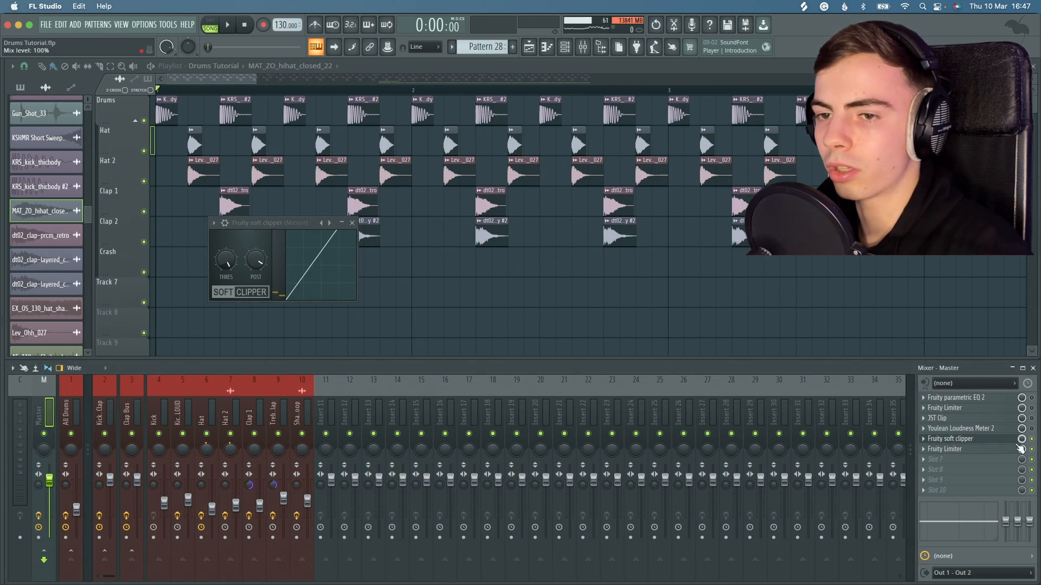
left_click(1014, 450)
left_click_drag(260, 212, 632, 175)
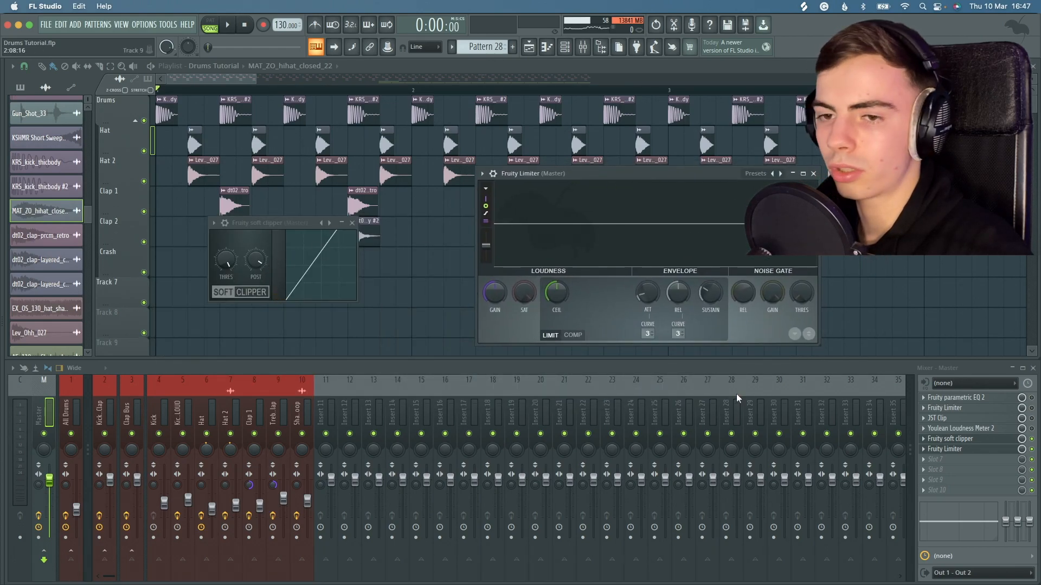
- Raise the Fruity soft clipper's post gain, reset the All Drums fader to its default level and play the drums
left_click_drag(256, 261, 256, 260)
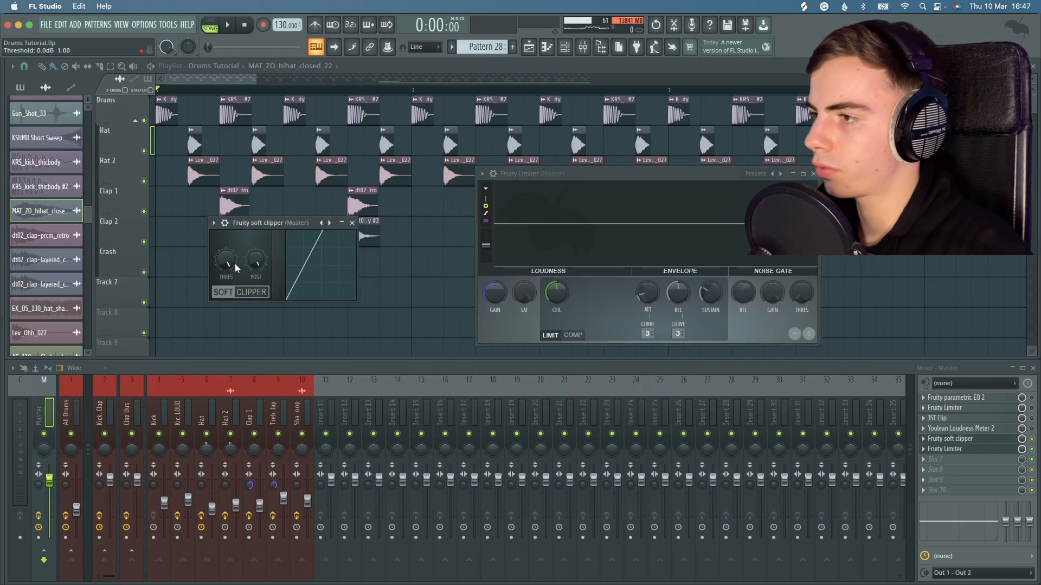
key("space")
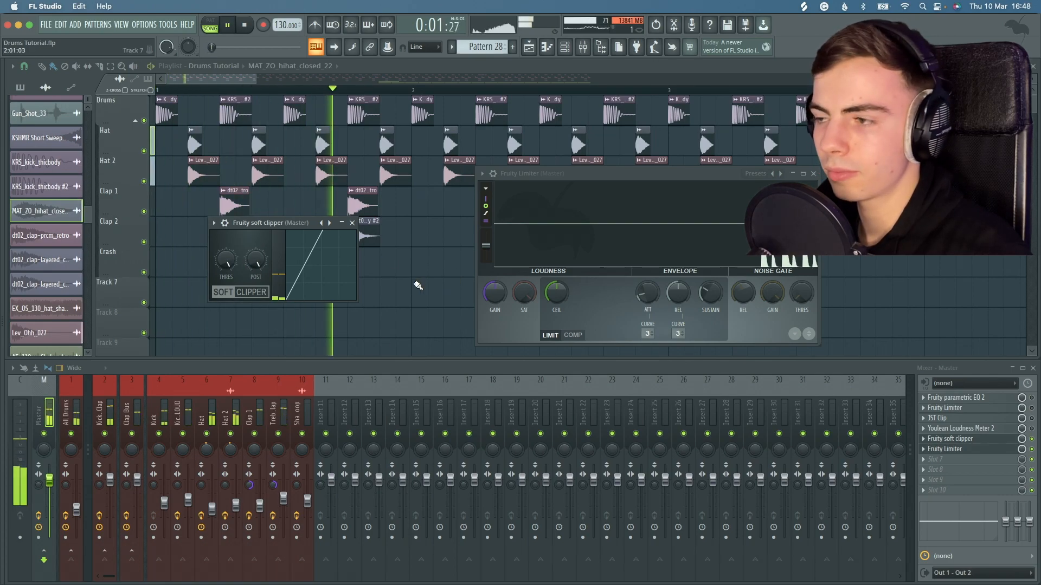
key("space")
right_click(76, 508)
left_click(92, 549)
key("space")
key("space")
key("space")
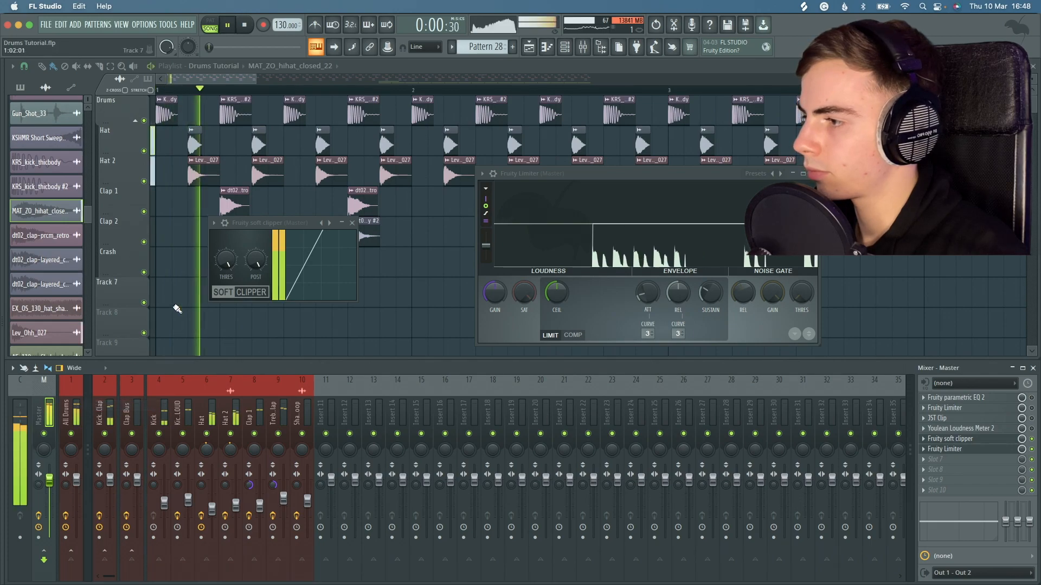
- Compare the drums with the Master's Fruity soft clipper and second Fruity Limiter bypassed and active, leaving both enabled
left_click(1032, 439)
left_click(1032, 449)
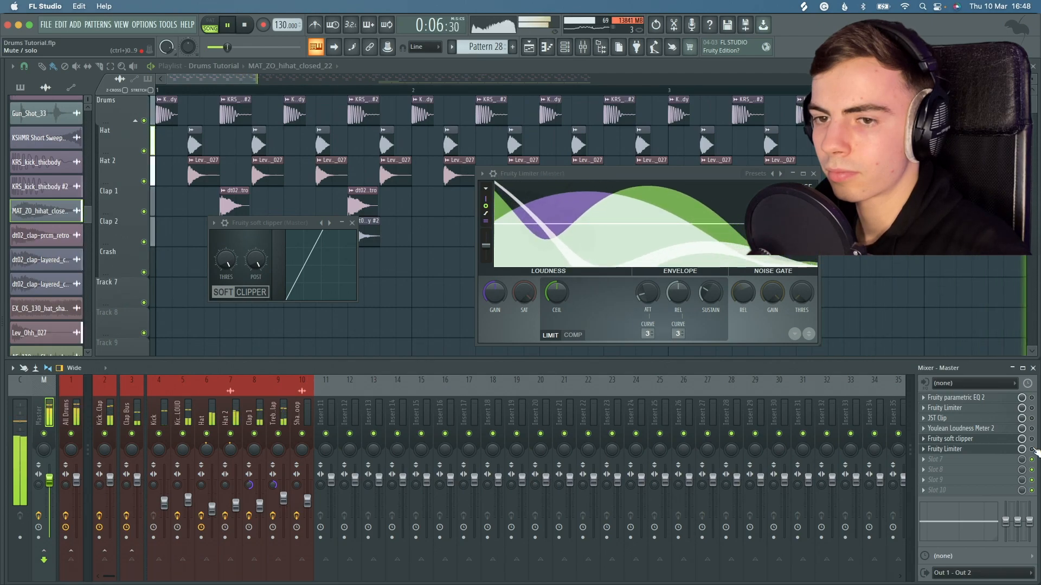
left_click(1032, 449)
left_click(1032, 439)
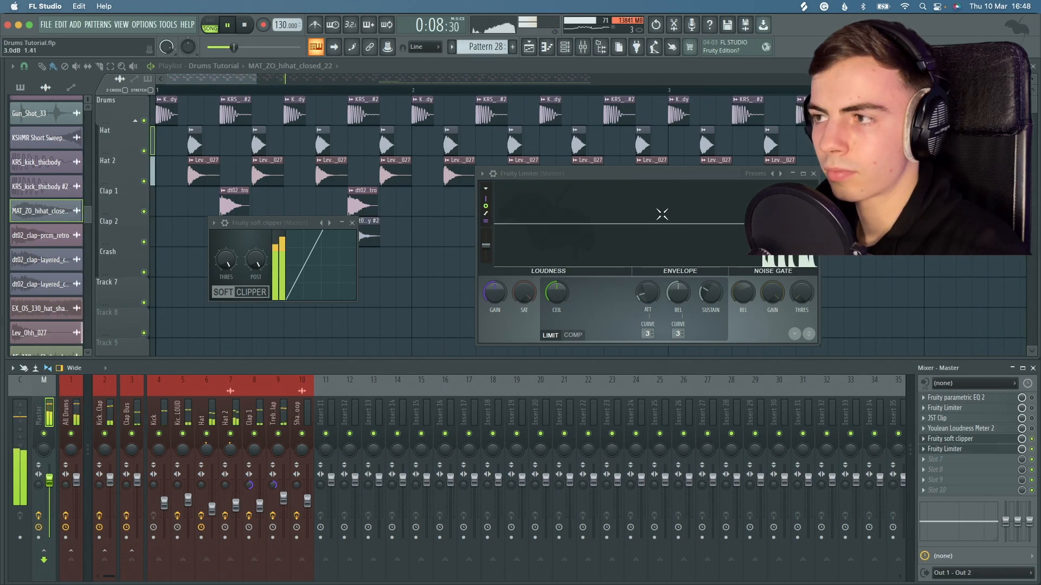
key("space")
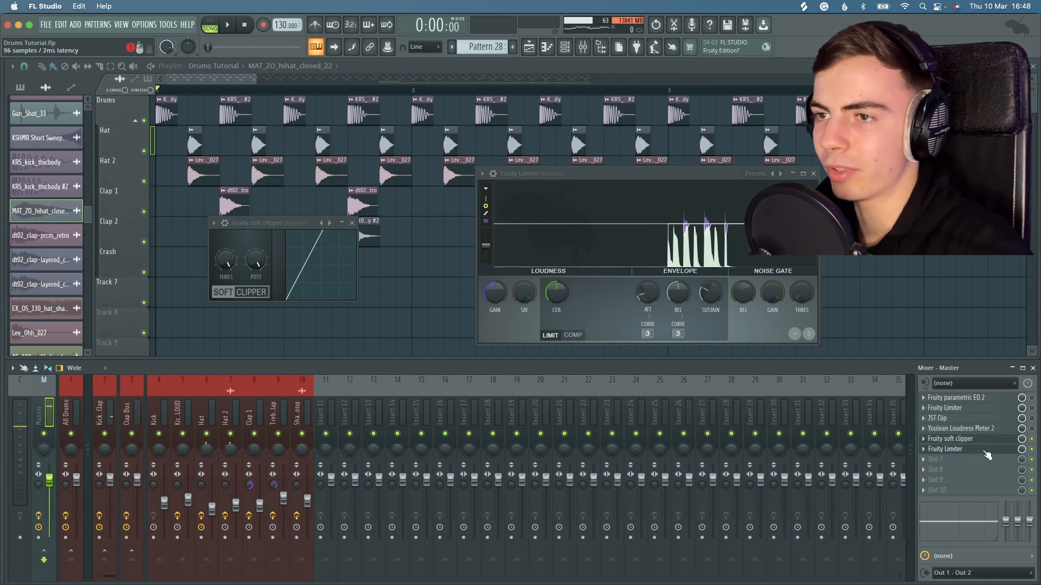
key("space")
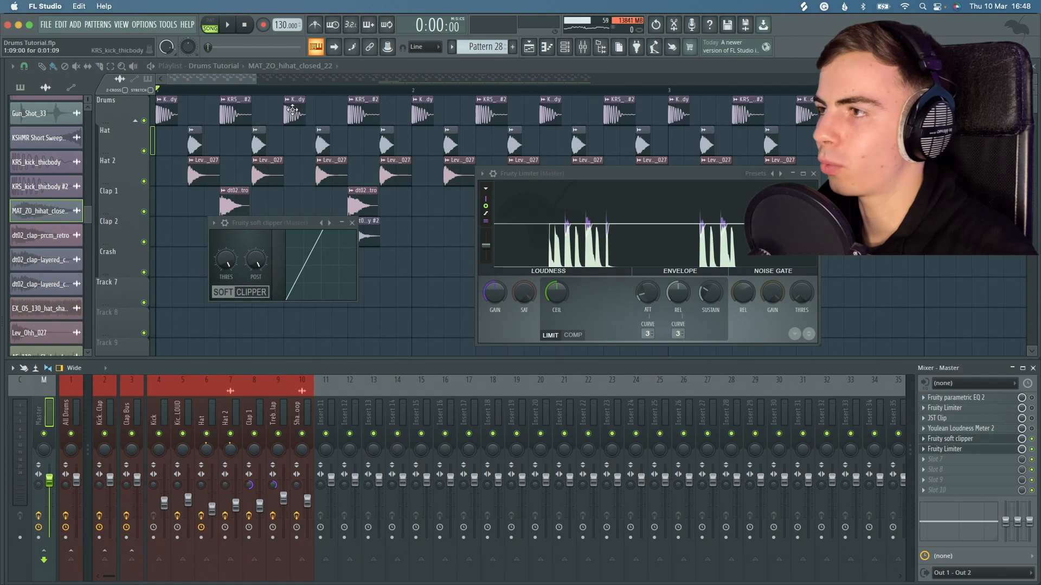
- Switch the playlist to the ARCHIVES REWORK 1 arrangement and bypass the Master's Fruity soft clipper
key("Escape")
key("Escape")
key("Escape")
key("F9")
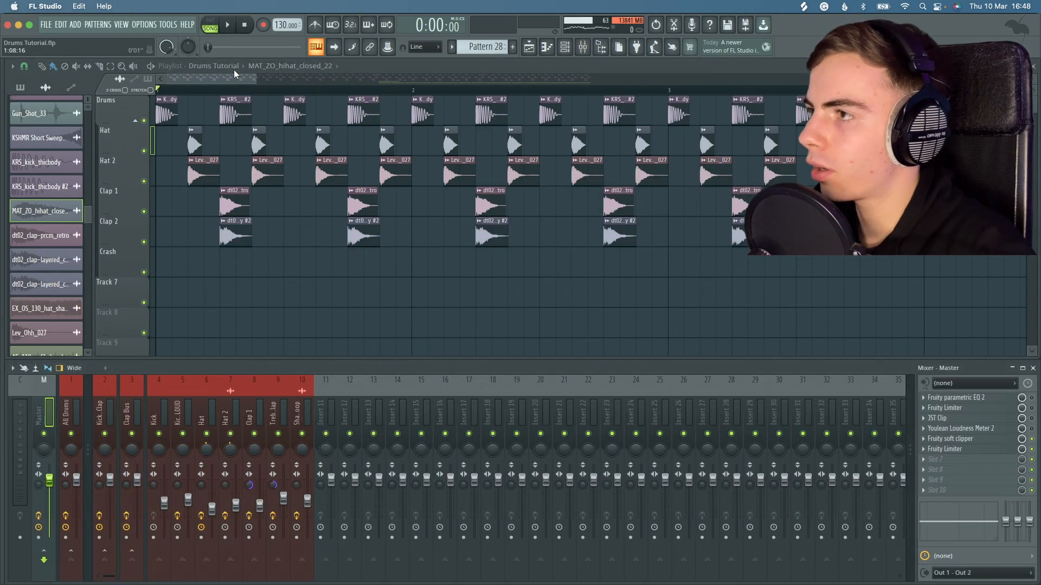
left_click(219, 66)
left_click(216, 138)
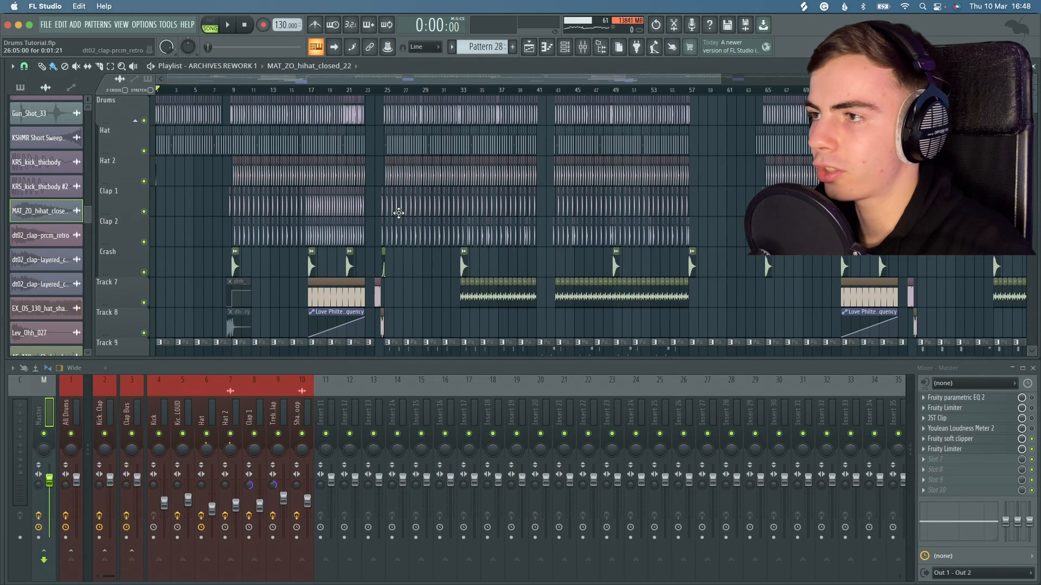
left_click(1032, 439)
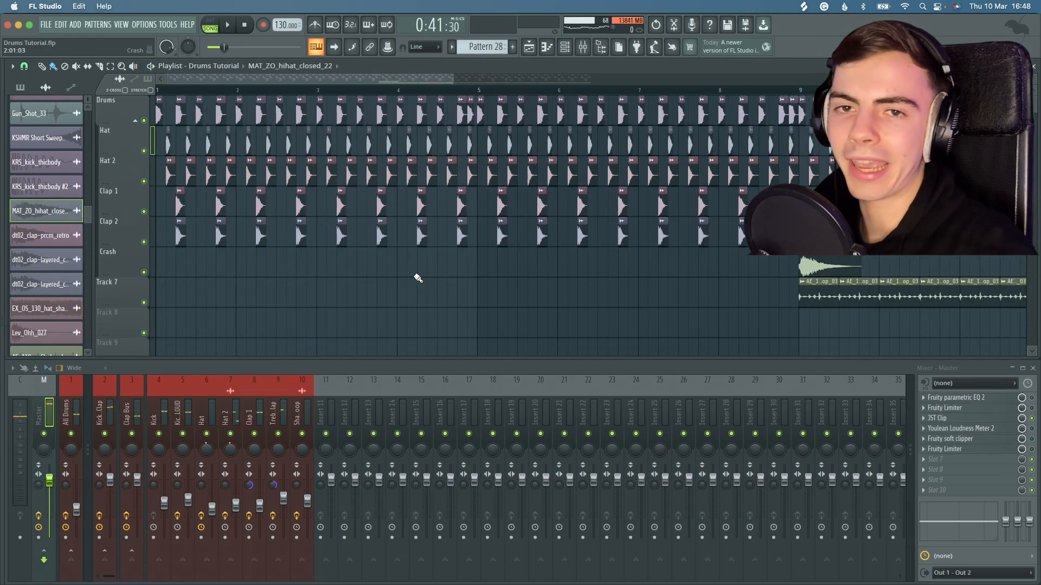
- Set the playhead to bar 9 in the Drums Tutorial arrangement and examine the Crash 2 clip's sample settings
scroll(416, 277, "down", 5)
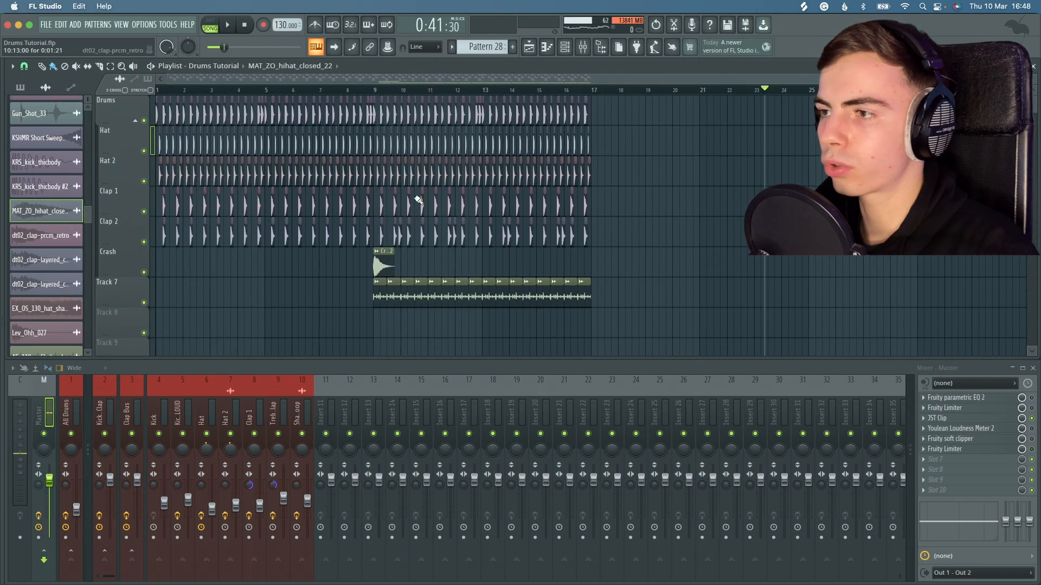
scroll(407, 187, "up", 5)
left_click(319, 91)
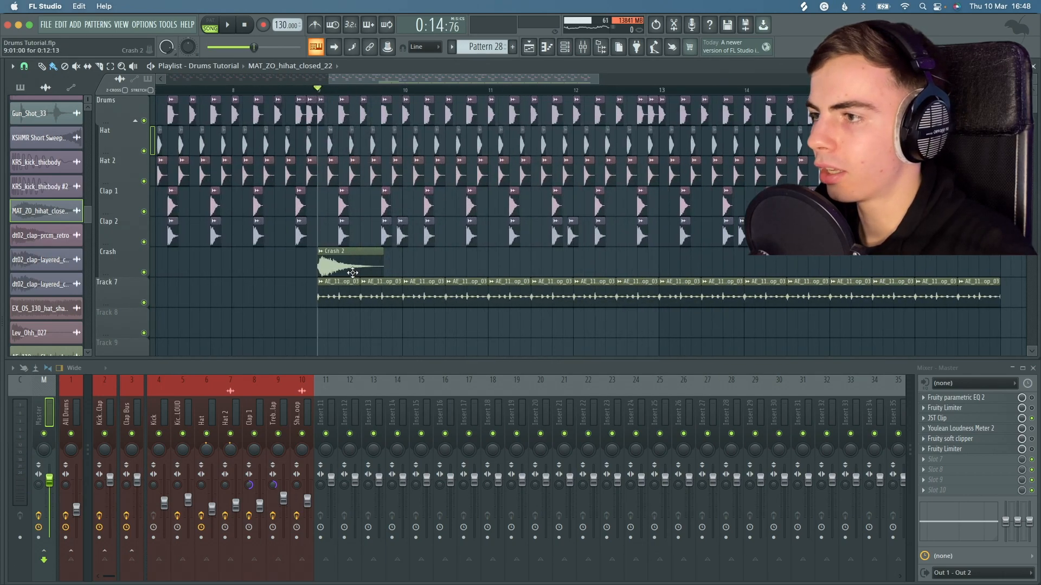
double_click(351, 270)
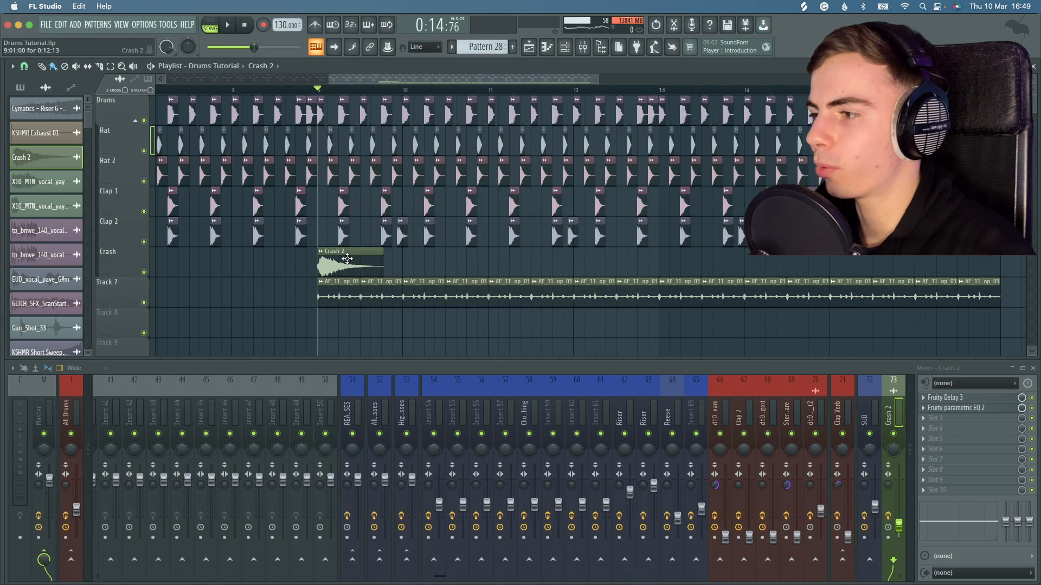
double_click(347, 259)
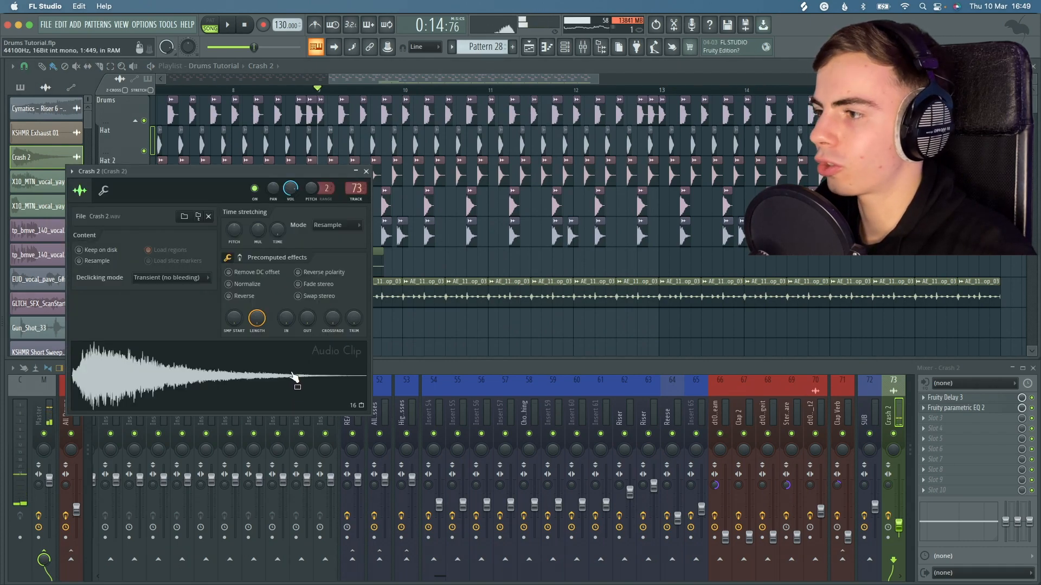
key("Escape")
- Examine the Fruity Delay 3 and Fruity parametric EQ 2 settings on the Crash 2 mixer track
left_click(995, 399)
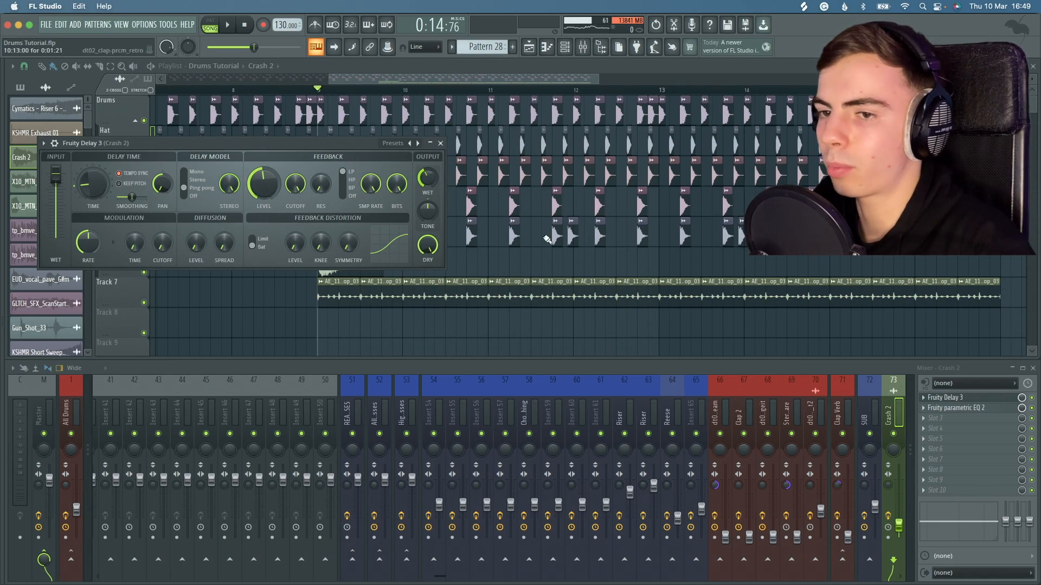
left_click(945, 397)
left_click(957, 408)
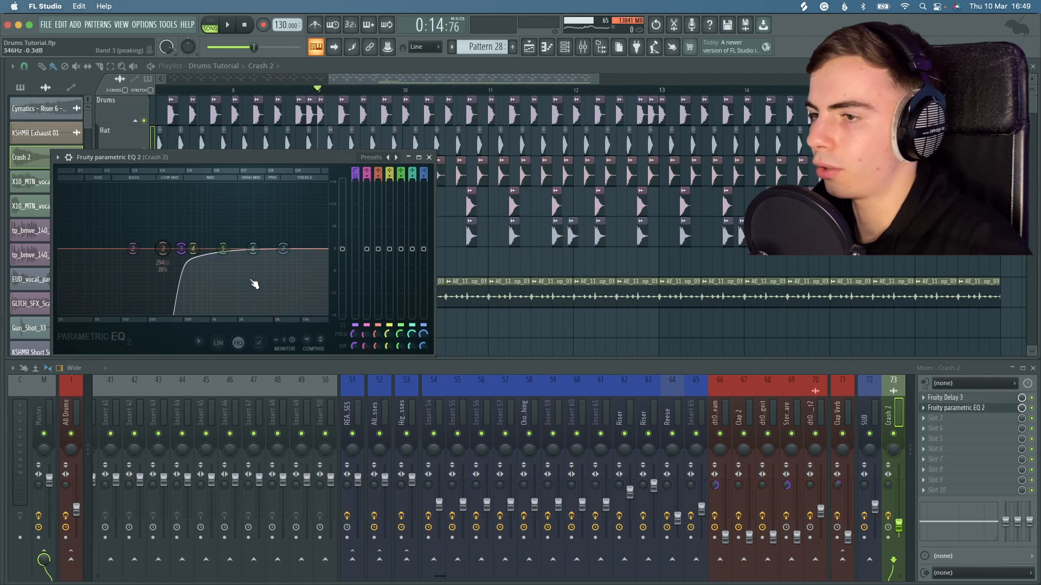
key("Escape")
- Display the mixer track of the shaker loop on Track 7 and examine the clip's sample settings
double_click(349, 303)
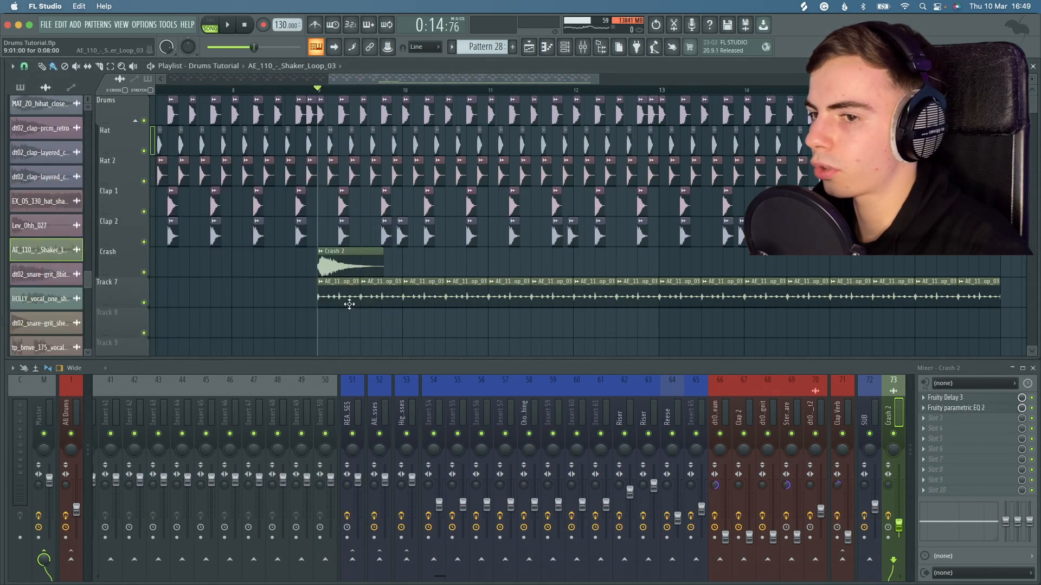
key("Escape")
scroll(233, 391, "up", 5)
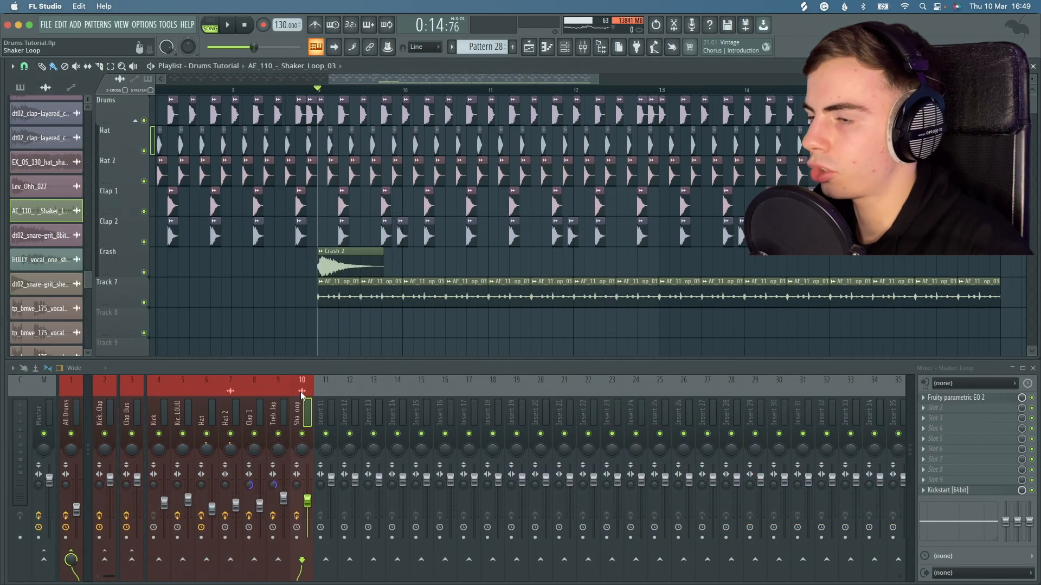
double_click(342, 292)
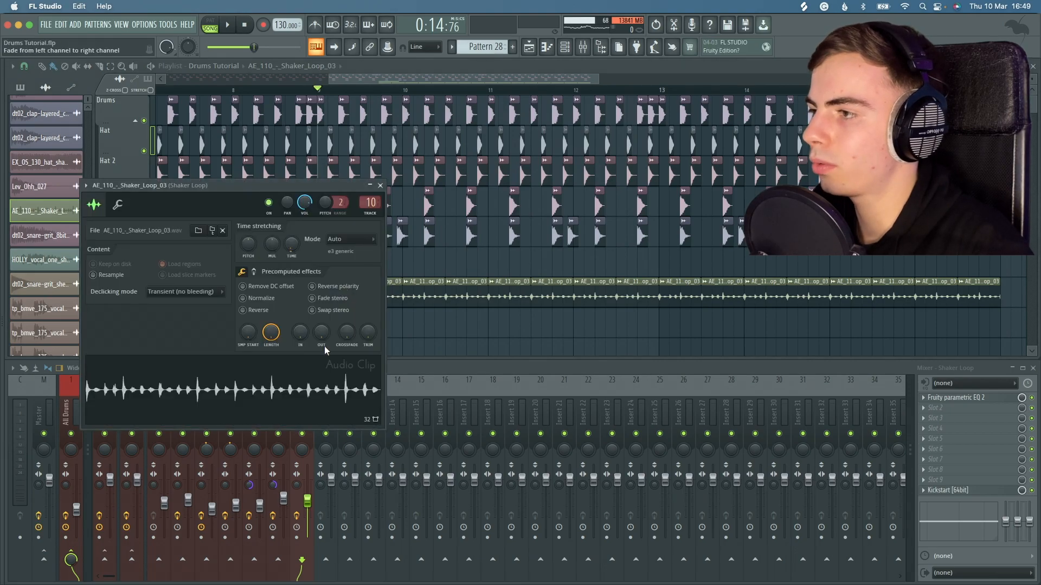
key("Escape")
- Play the drums from bar 9, and again from bar 7 to hear the crash and shaker loop come in
key("space")
key("space")
scroll(262, 191, "down", 6)
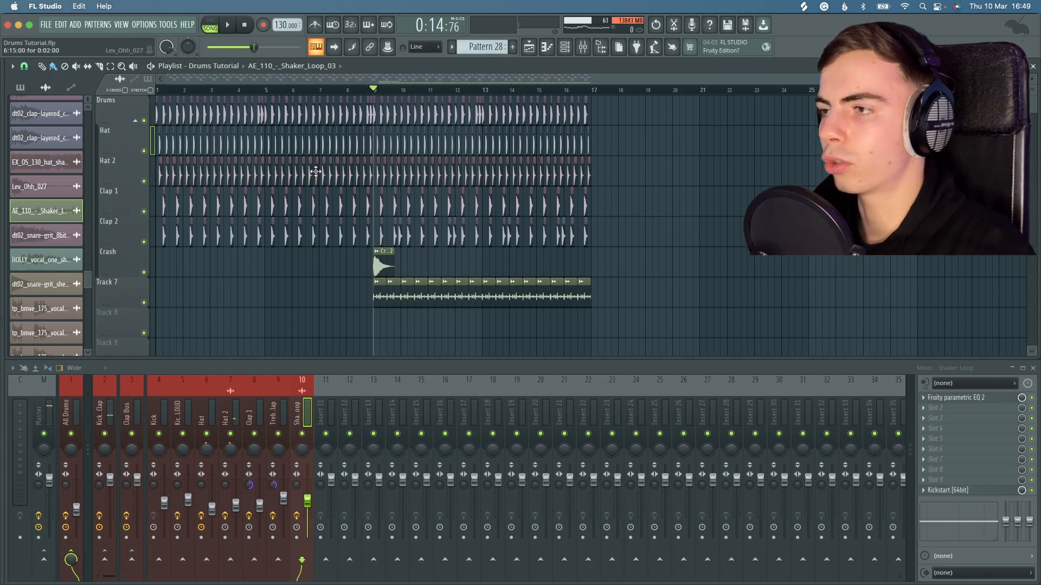
mouse_move(312, 93)
left_mouse_down()
mouse_move(365, 93)
mouse_move(298, 94)
mouse_move(321, 89)
left_mouse_up()
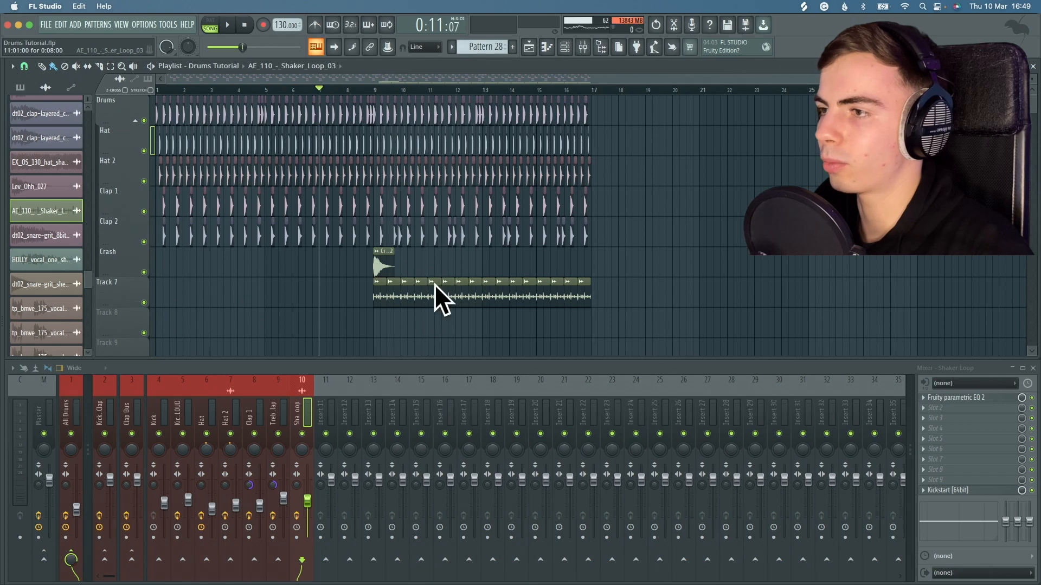
key("space")
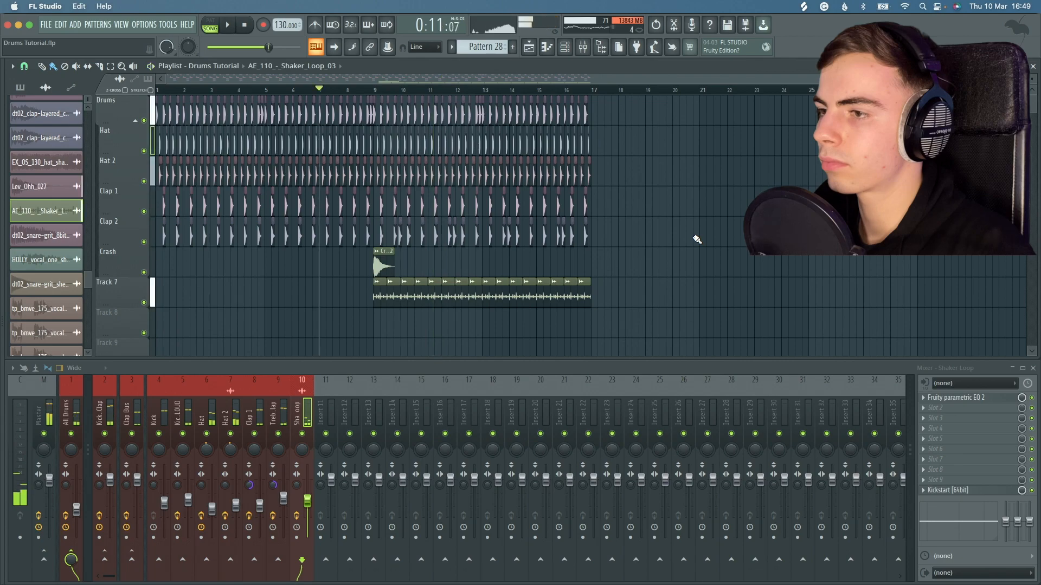
key("space")
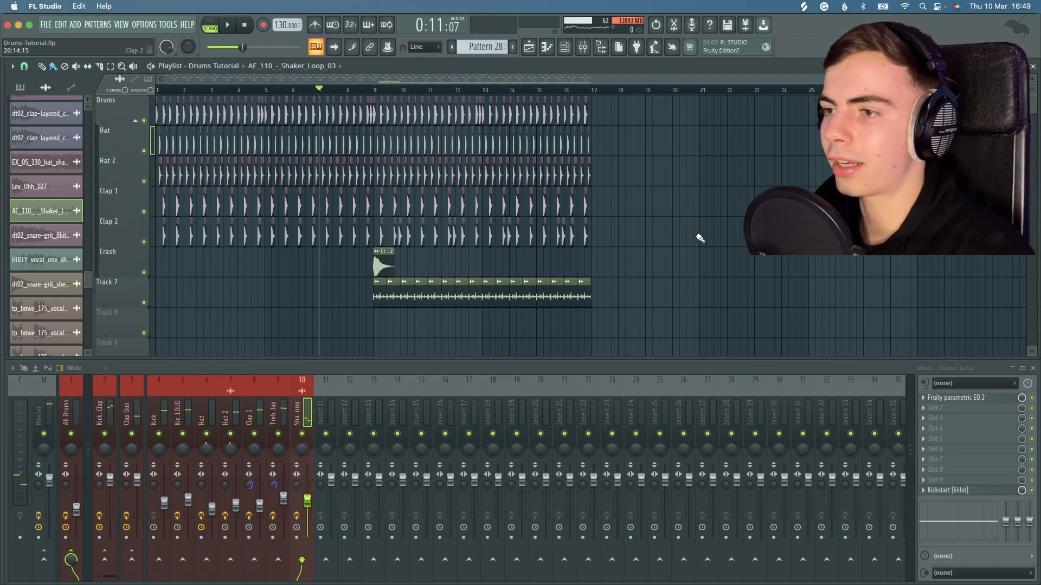